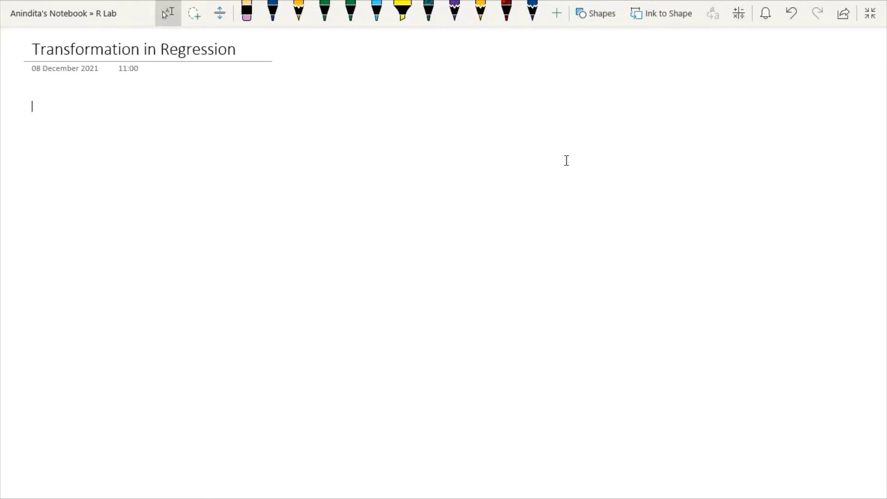
In red ink, tick the title and handwrite "var ← mathematical op." beneath it, with an arrow from "change measurement scale" to the operation.
click(512, 24)
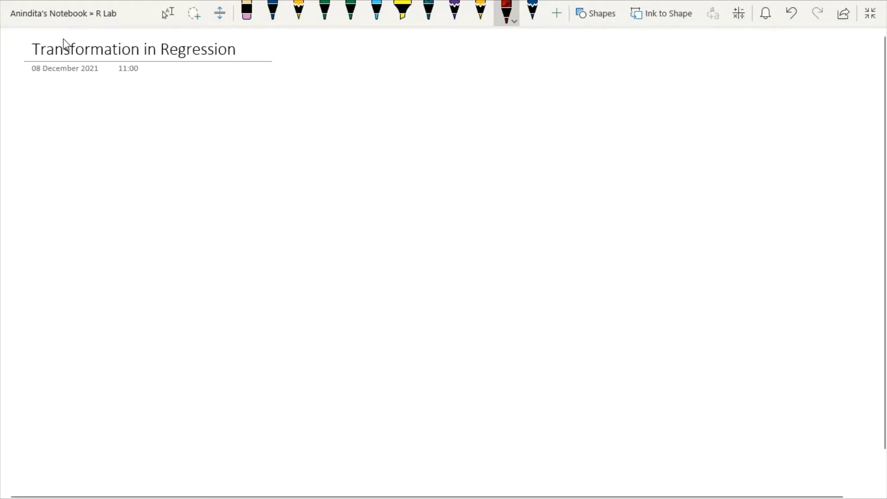
drag(63, 40, 75, 34)
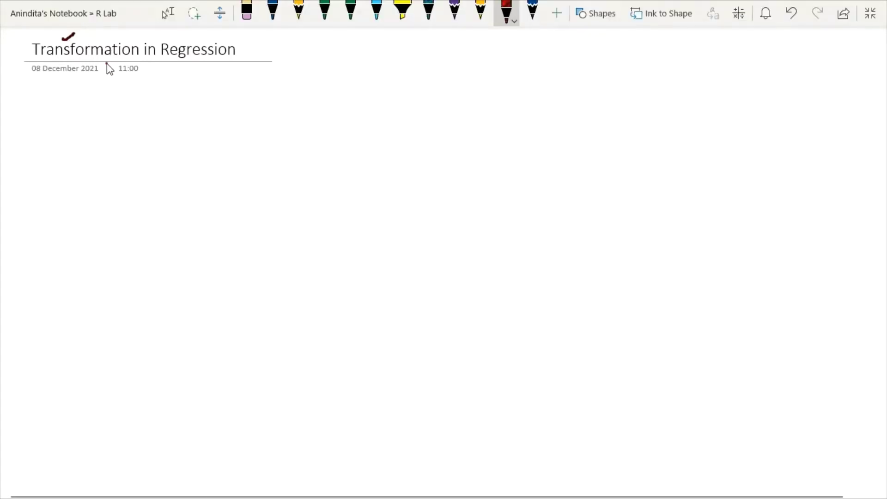
mouse_move(106, 81)
mouse_down()
mouse_move(104, 65)
mouse_move(141, 92)
mouse_move(154, 81)
mouse_up()
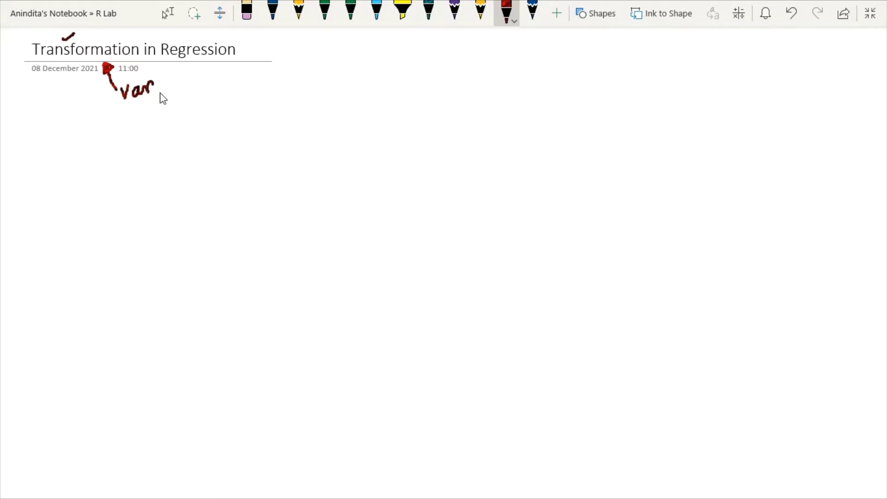
drag(89, 102, 105, 96)
mouse_move(158, 89)
mouse_down()
mouse_move(232, 84)
mouse_move(249, 69)
mouse_move(282, 74)
mouse_move(304, 59)
mouse_move(326, 67)
mouse_move(377, 47)
mouse_move(380, 70)
mouse_move(396, 53)
mouse_up()
mouse_move(280, 96)
mouse_down()
mouse_move(309, 99)
mouse_move(288, 98)
mouse_up()
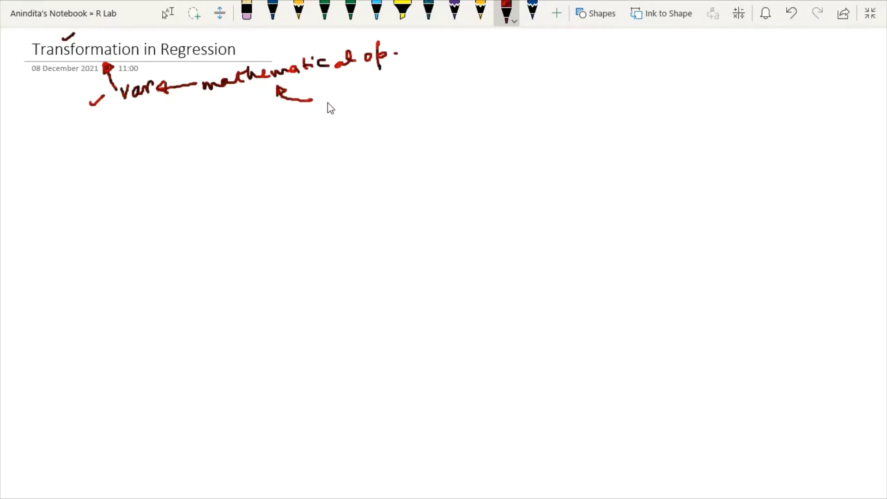
mouse_move(324, 96)
mouse_down()
mouse_move(443, 77)
mouse_move(448, 84)
mouse_move(539, 61)
mouse_move(621, 61)
mouse_move(628, 49)
mouse_move(643, 59)
mouse_up()
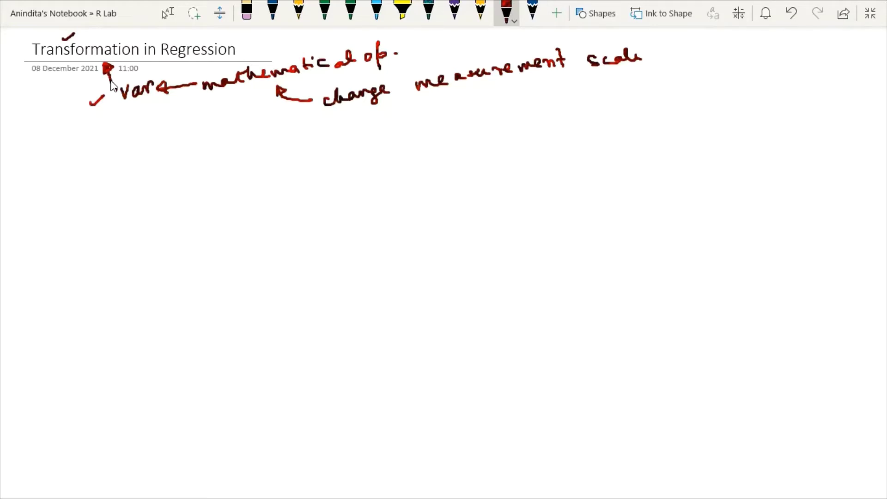
Mark the title with a star, underline "var", tick "mathematical op." and underline "measurement" in red.
drag(111, 83, 116, 91)
mouse_move(8, 40)
mouse_down()
mouse_move(17, 46)
mouse_move(6, 47)
mouse_up()
drag(121, 114, 152, 105)
drag(400, 56, 425, 47)
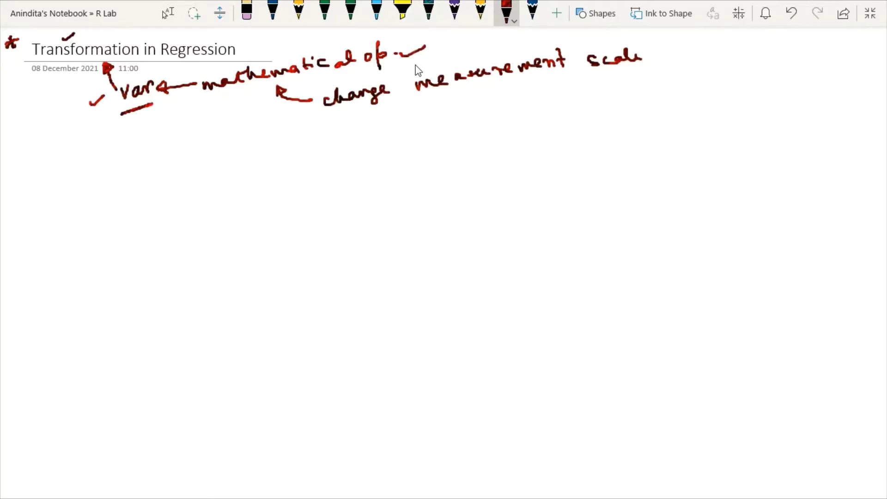
drag(434, 102, 564, 77)
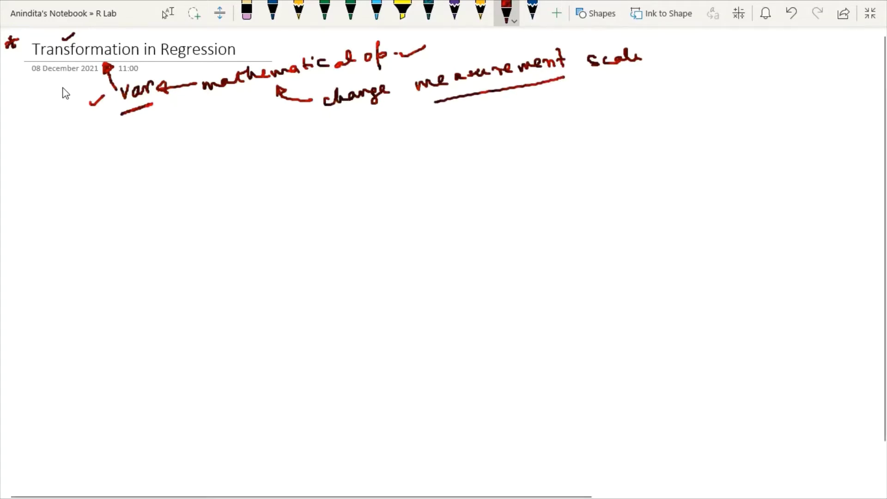
Draw a branch down from the title with two arrows leading to the handwritten words "linear" and "nonlinear".
drag(57, 64, 40, 180)
drag(45, 148, 85, 149)
drag(39, 179, 85, 185)
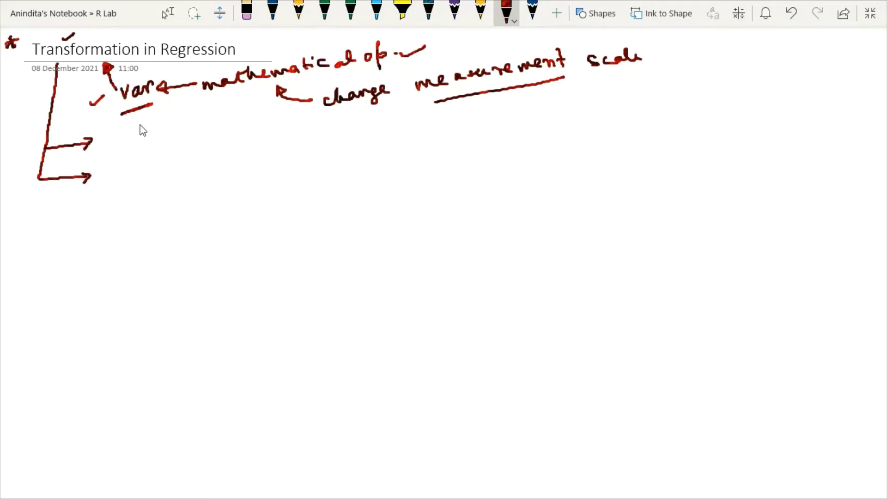
mouse_move(125, 132)
mouse_down()
mouse_move(176, 145)
mouse_move(194, 132)
mouse_up()
mouse_move(137, 174)
mouse_down()
mouse_move(184, 166)
mouse_move(195, 180)
mouse_move(240, 178)
mouse_up()
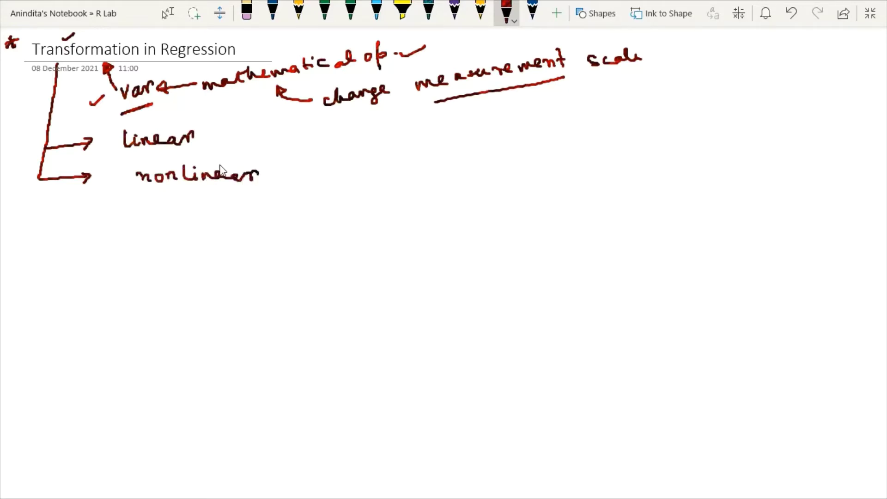
Tick "linear" and handwrite "relationship between variables" beside it.
drag(204, 135, 226, 126)
mouse_move(271, 140)
mouse_down()
mouse_move(305, 129)
mouse_move(325, 136)
mouse_up()
mouse_move(331, 125)
mouse_down()
mouse_move(334, 138)
mouse_move(340, 133)
mouse_up()
mouse_move(342, 133)
mouse_down()
mouse_move(382, 132)
mouse_move(381, 139)
mouse_move(418, 128)
mouse_move(411, 134)
mouse_move(466, 134)
mouse_move(493, 118)
mouse_move(506, 130)
mouse_move(597, 127)
mouse_move(620, 112)
mouse_move(624, 122)
mouse_move(668, 122)
mouse_up()
click(344, 130)
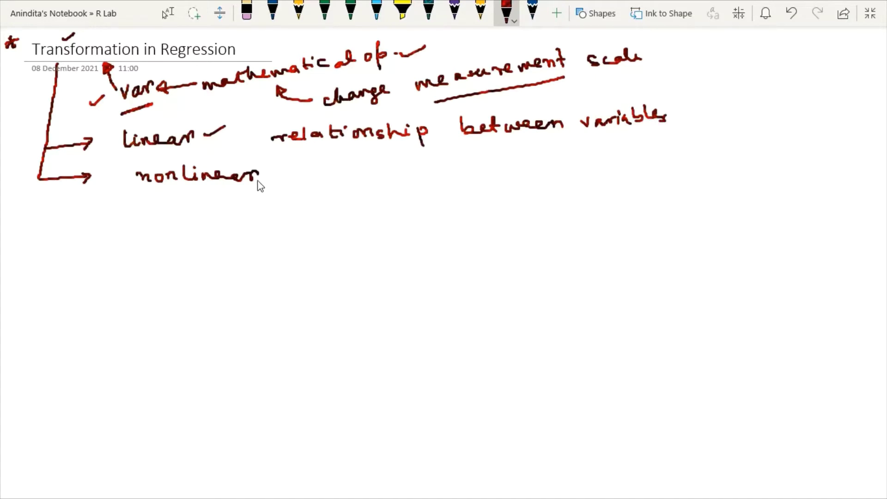
Tick "nonlinear" and write "changes" beside it, adding "(preserves)" at the end of the linear line.
drag(245, 169, 261, 161)
mouse_move(358, 185)
mouse_down()
mouse_move(351, 193)
mouse_move(383, 190)
mouse_move(430, 168)
mouse_up()
drag(704, 99, 698, 132)
mouse_move(722, 128)
mouse_down()
mouse_move(739, 109)
mouse_move(817, 97)
mouse_up()
drag(823, 84, 829, 106)
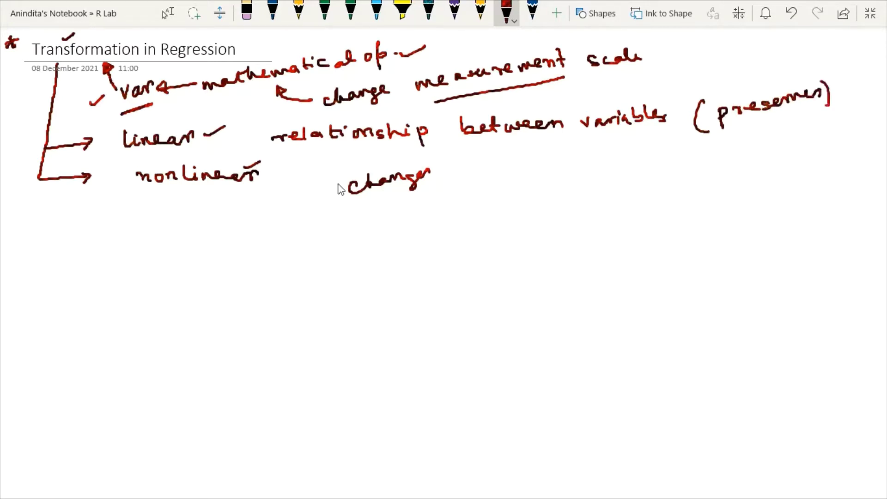
Underline "relationship" and add "(increases or decreases)" after "changes" on the nonlinear line.
drag(323, 153, 374, 145)
mouse_move(456, 181)
mouse_down()
mouse_move(502, 169)
mouse_move(599, 164)
mouse_up()
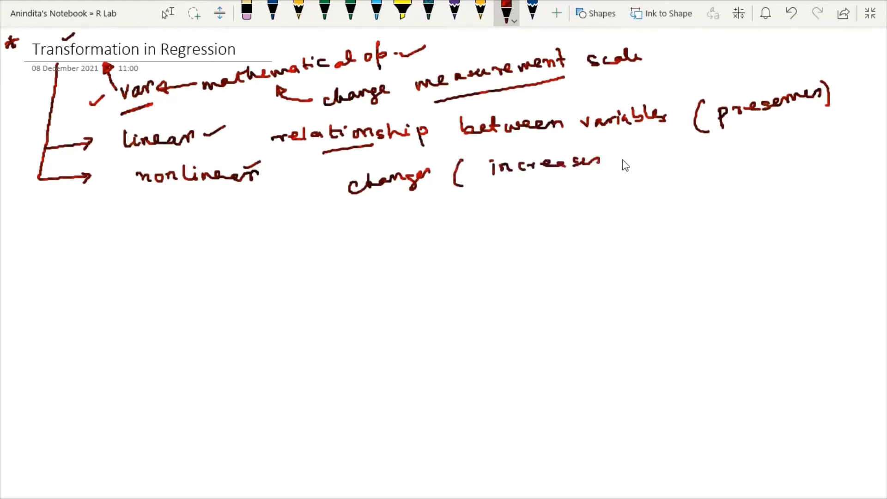
mouse_move(678, 157)
mouse_down()
mouse_move(748, 145)
mouse_move(752, 128)
mouse_move(756, 150)
mouse_up()
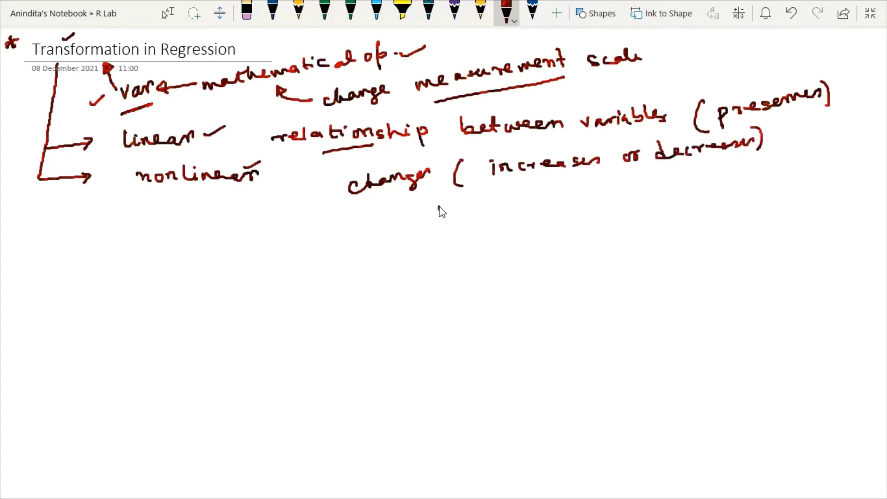
Handwrite "linear relationship between var." beneath "(increases or decreases)" in red ink.
drag(437, 208, 501, 219)
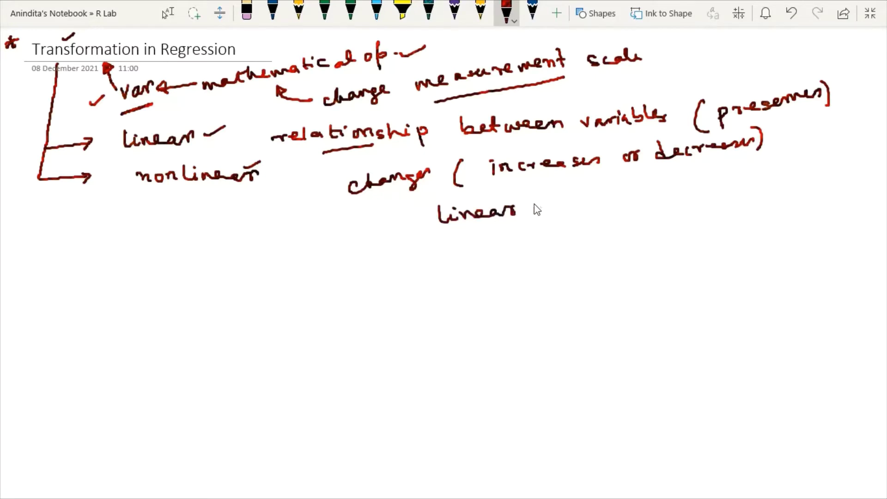
mouse_move(555, 206)
mouse_down()
mouse_move(654, 199)
mouse_move(650, 206)
mouse_up()
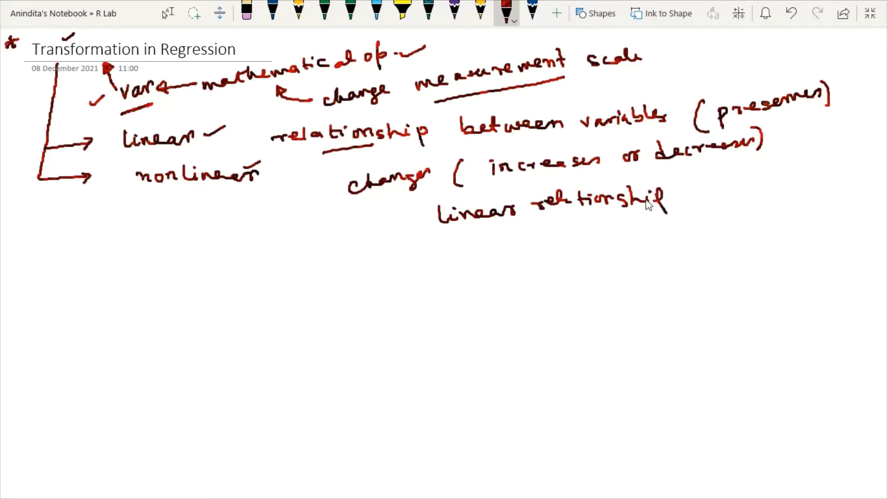
mouse_move(700, 180)
mouse_down()
mouse_move(701, 189)
mouse_move(737, 194)
mouse_move(826, 178)
mouse_move(844, 164)
mouse_up()
click(805, 170)
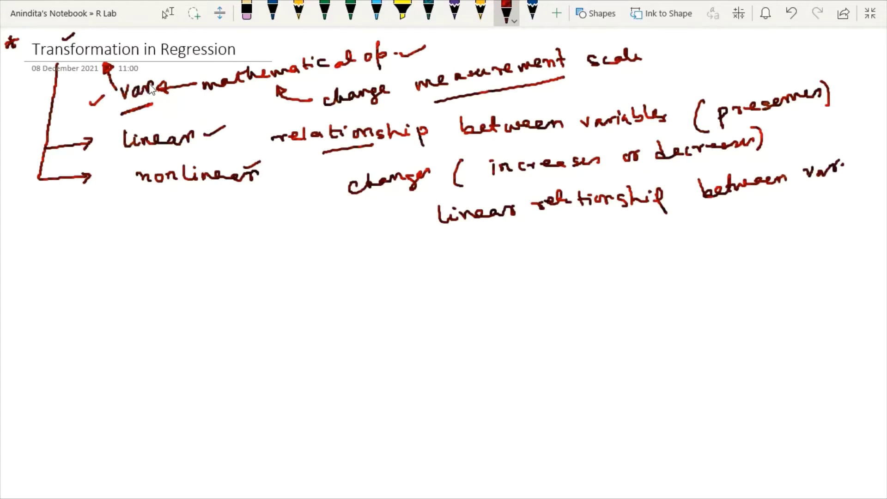
Circle "var", underline the star and add red ticks at the title, "measurement", "linear", "nonlinear" and "preserves".
mouse_move(153, 87)
mouse_down()
mouse_move(146, 69)
mouse_move(116, 87)
mouse_move(152, 114)
mouse_move(167, 93)
mouse_move(155, 73)
mouse_up()
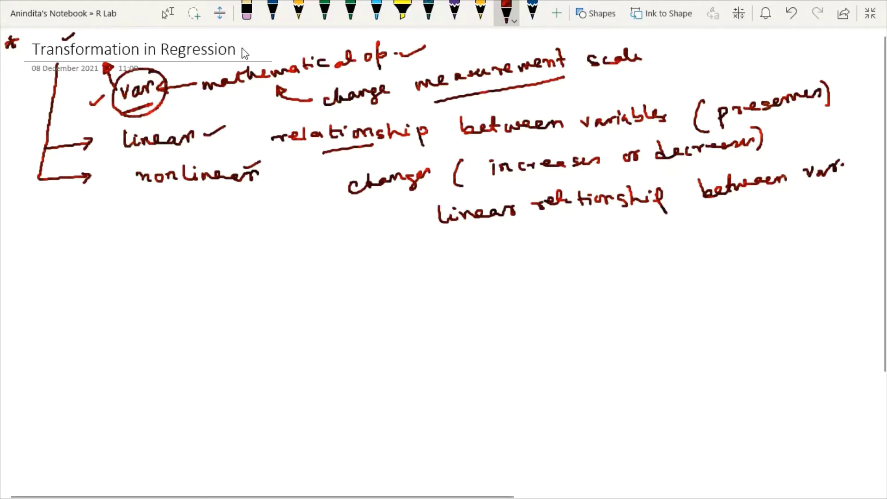
drag(247, 44, 280, 32)
drag(471, 54, 495, 41)
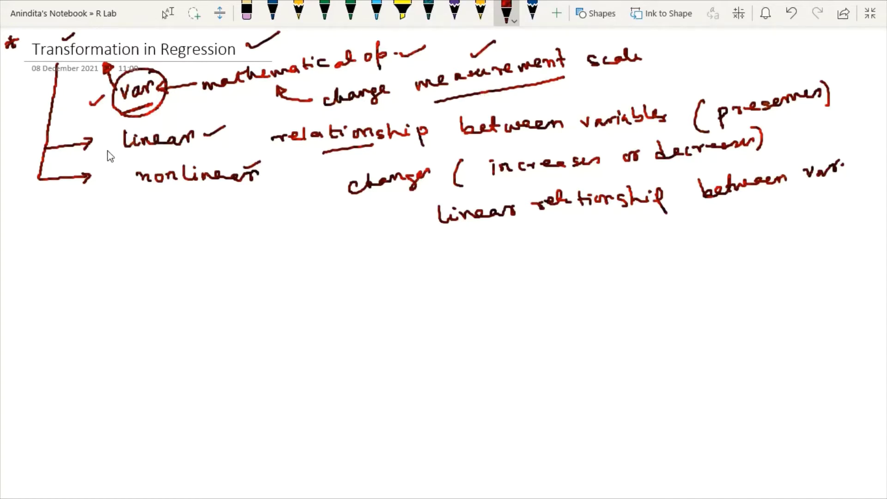
drag(104, 144, 121, 138)
drag(107, 181, 125, 173)
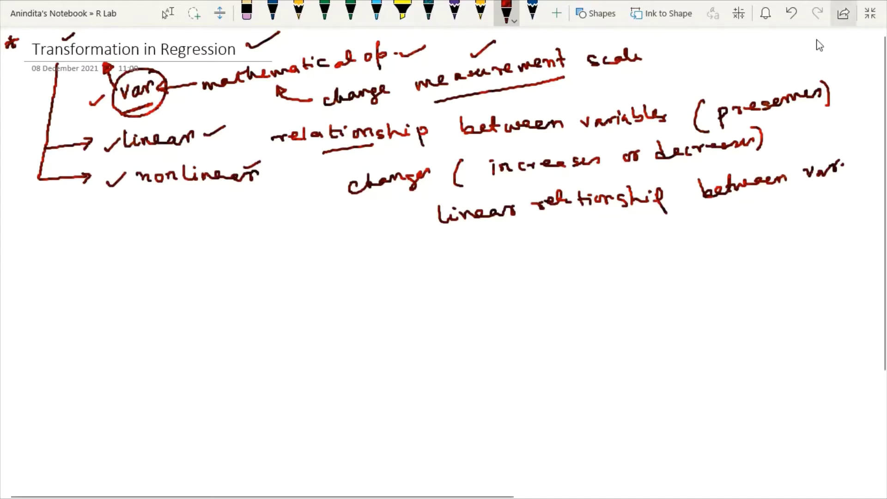
drag(746, 89, 781, 70)
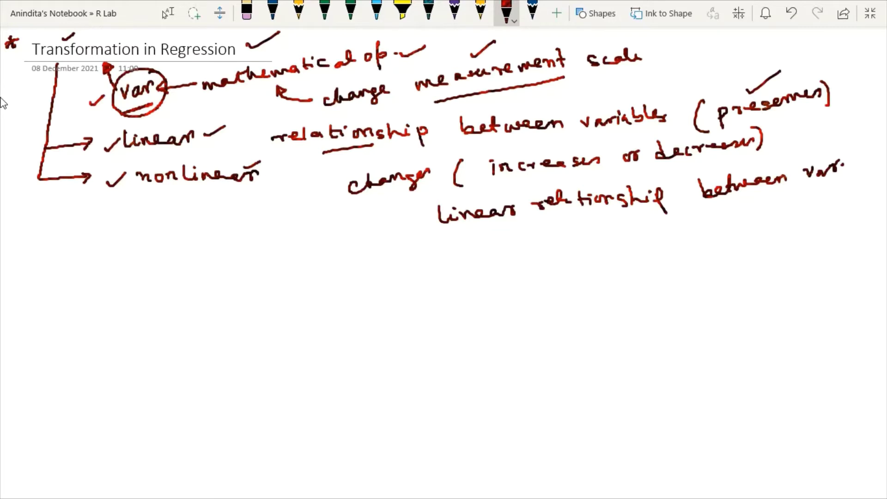
mouse_move(3, 69)
mouse_down()
mouse_move(28, 58)
mouse_move(26, 67)
mouse_up()
drag(52, 38, 70, 33)
Sketch a pair of arrowed axes below "nonlinear" and label them with a circled y and a circled x.
mouse_move(88, 206)
mouse_down()
mouse_move(97, 281)
mouse_move(226, 265)
mouse_move(220, 272)
mouse_up()
drag(80, 220, 95, 212)
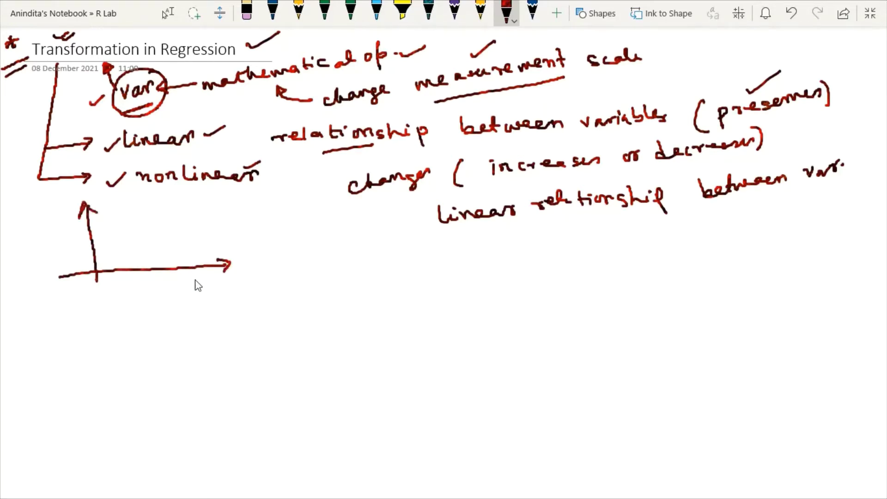
drag(208, 276, 223, 283)
drag(222, 275, 207, 285)
drag(46, 220, 56, 234)
mouse_move(223, 268)
mouse_down()
mouse_move(213, 299)
mouse_move(230, 294)
mouse_move(225, 271)
mouse_up()
mouse_move(50, 210)
mouse_down()
mouse_move(34, 230)
mouse_move(65, 239)
mouse_move(71, 226)
mouse_move(61, 210)
mouse_move(46, 208)
mouse_move(43, 226)
mouse_up()
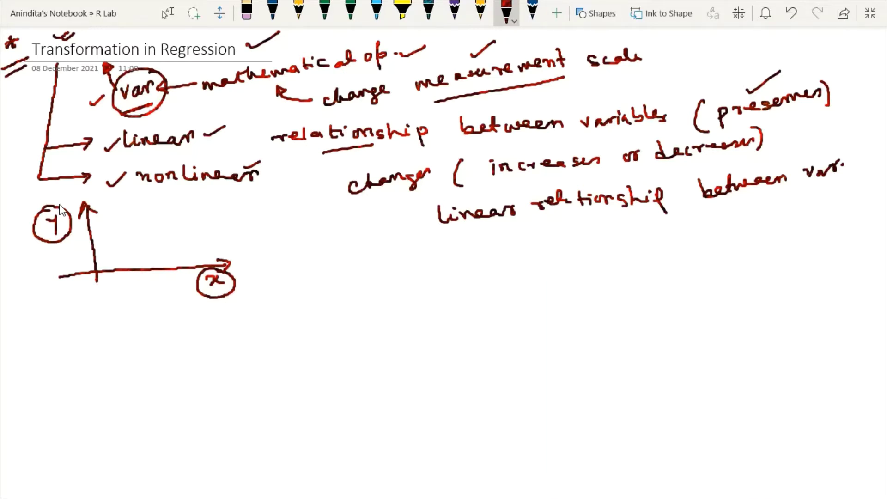
Write "Methods" beneath the linear relationship note, underline it and draw an arrow from it to the word "linearity".
mouse_move(412, 252)
mouse_down()
mouse_move(403, 267)
mouse_move(462, 254)
mouse_move(503, 265)
mouse_move(505, 255)
mouse_up()
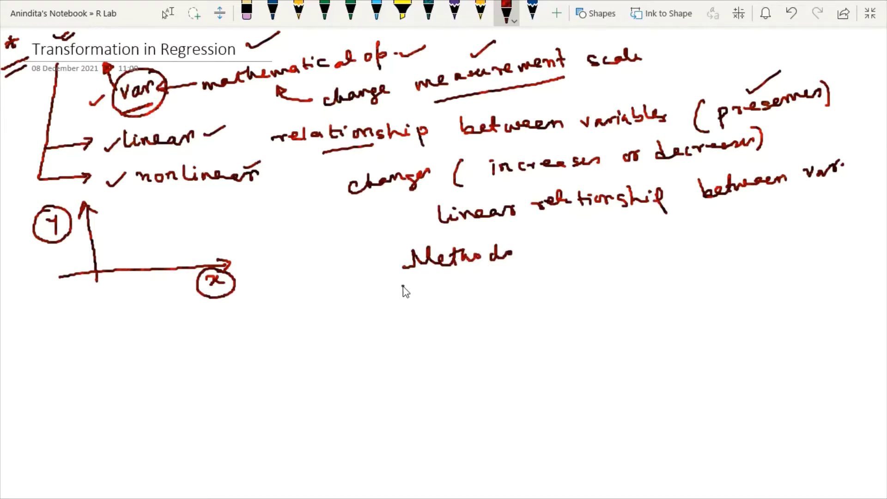
mouse_move(403, 287)
mouse_down()
mouse_move(676, 247)
mouse_move(673, 236)
mouse_move(733, 242)
mouse_up()
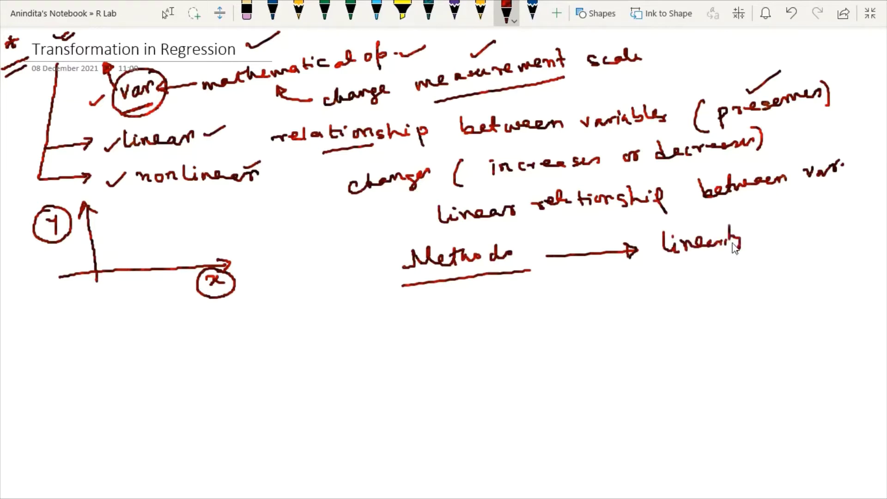
Create a new page and handwrite the blue column headings "Method", "Transform", "Regression eqn" and "Predicted value (ŷ)".
key(ctrl+n)
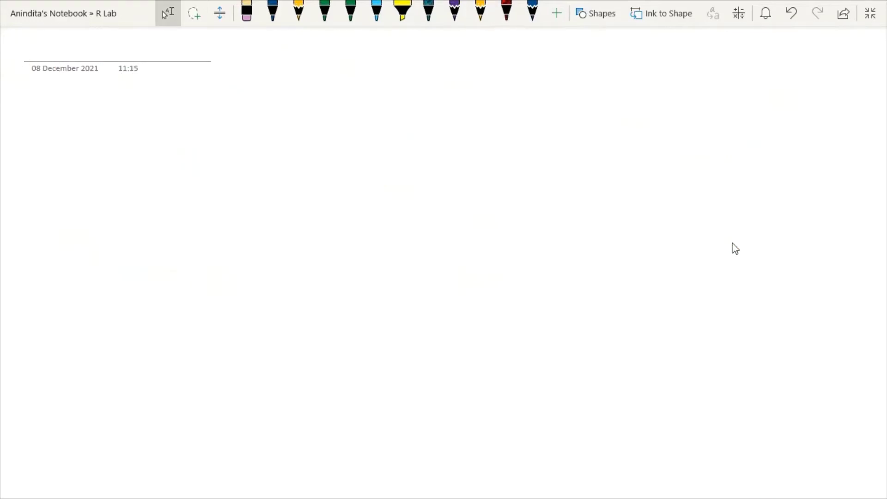
click(533, 21)
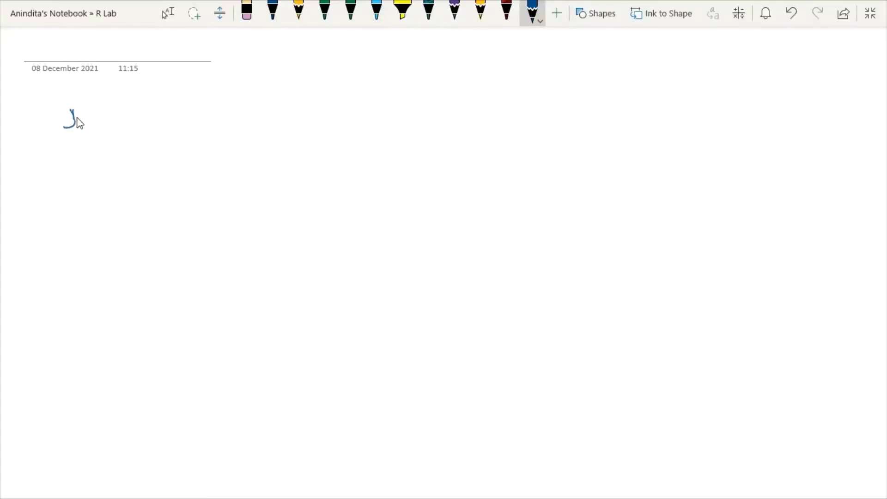
mouse_move(78, 118)
mouse_down()
mouse_move(102, 114)
mouse_move(142, 120)
mouse_up()
mouse_move(295, 102)
mouse_down()
mouse_move(317, 93)
mouse_move(321, 103)
mouse_move(343, 108)
mouse_move(368, 94)
mouse_move(368, 116)
mouse_move(373, 100)
mouse_move(400, 99)
mouse_up()
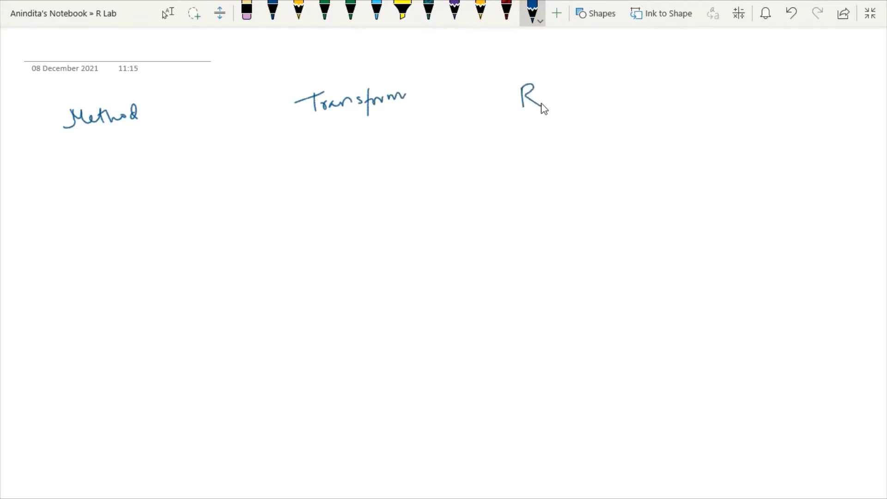
mouse_move(543, 108)
mouse_down()
mouse_move(573, 118)
mouse_move(581, 91)
mouse_move(632, 95)
mouse_up()
mouse_move(585, 127)
mouse_down()
mouse_move(602, 139)
mouse_move(624, 119)
mouse_up()
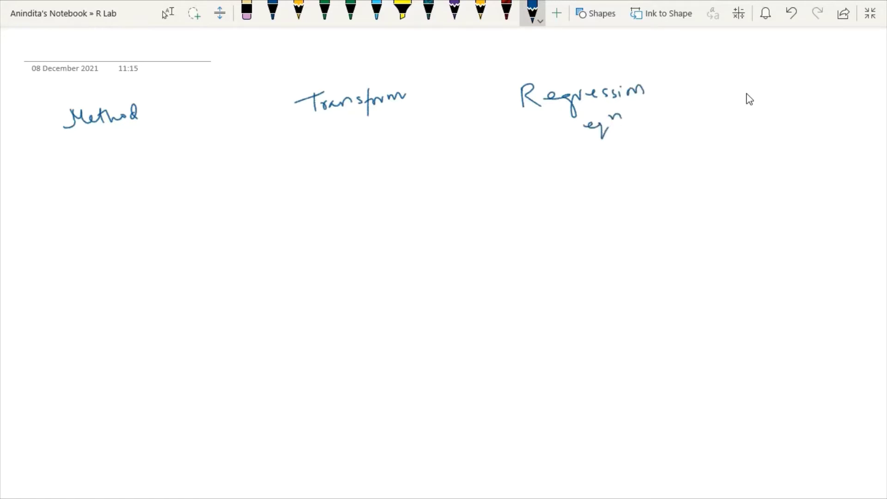
mouse_move(743, 77)
mouse_down()
mouse_move(762, 85)
mouse_move(834, 84)
mouse_up()
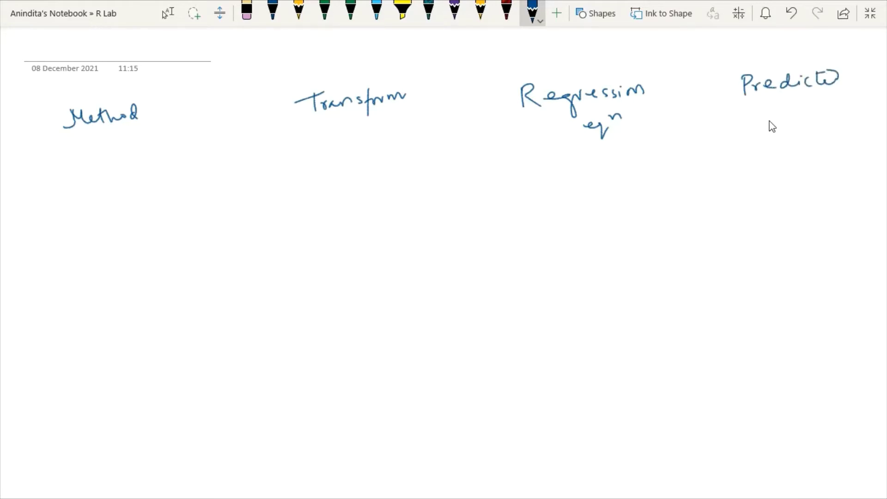
mouse_move(769, 114)
mouse_down()
mouse_move(821, 115)
mouse_move(779, 159)
mouse_up()
mouse_move(799, 144)
mouse_down()
mouse_move(820, 158)
mouse_move(806, 138)
mouse_up()
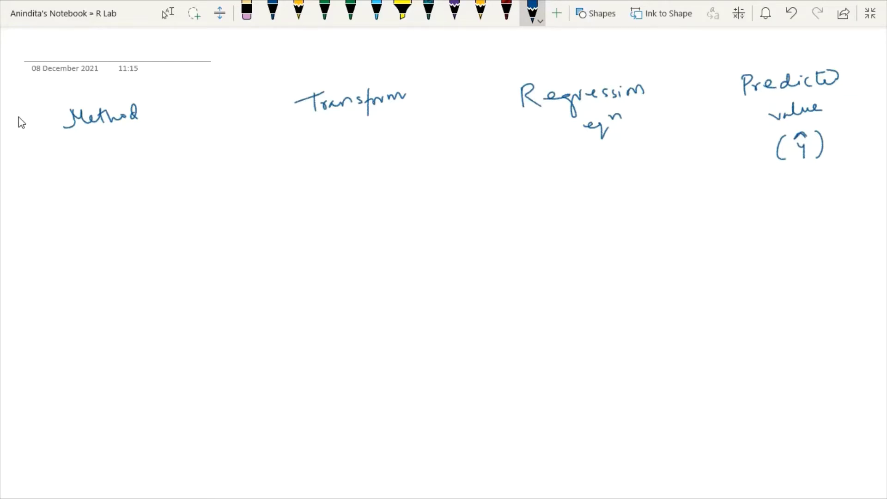
Tick the Method heading, draw three short arrows below it and number four rows from 1 to 4.
drag(12, 110, 30, 102)
drag(4, 156, 32, 152)
mouse_move(5, 178)
mouse_down()
mouse_move(24, 174)
mouse_move(18, 197)
mouse_up()
drag(45, 159, 46, 165)
mouse_move(51, 327)
mouse_down()
mouse_move(61, 332)
mouse_move(53, 340)
mouse_up()
click(63, 337)
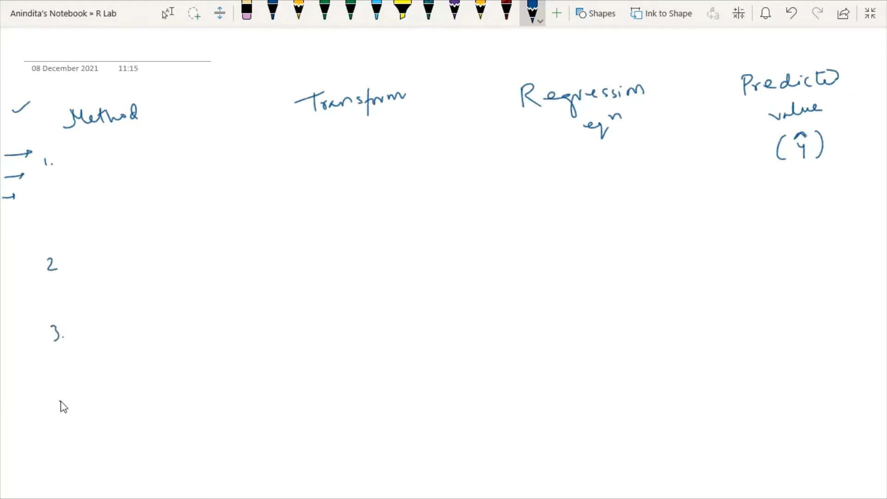
drag(57, 403, 62, 415)
click(71, 407)
Tick the Transform, Regression eqn and Predicted value headings and circle the ŷ symbol in blue.
mouse_move(340, 63)
mouse_down()
mouse_move(347, 69)
mouse_move(359, 56)
mouse_up()
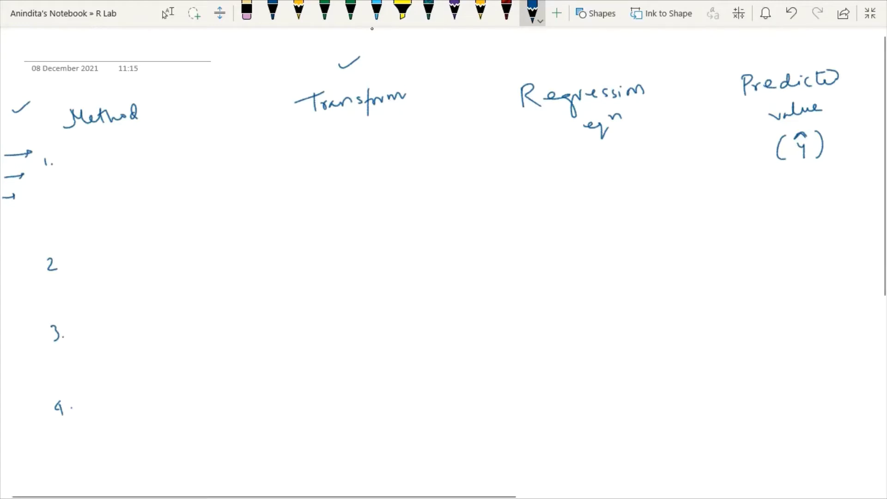
drag(571, 75, 589, 71)
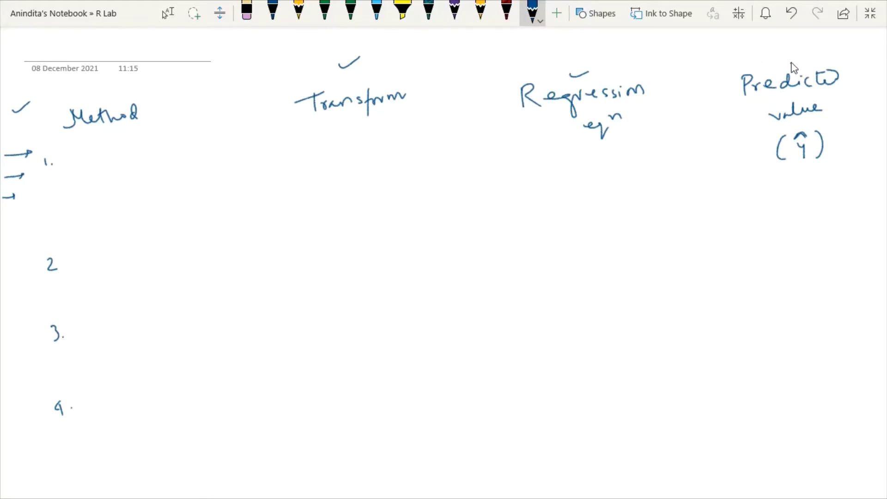
drag(791, 63, 808, 61)
mouse_move(813, 129)
mouse_down()
mouse_move(790, 156)
mouse_move(817, 152)
mouse_move(822, 132)
mouse_up()
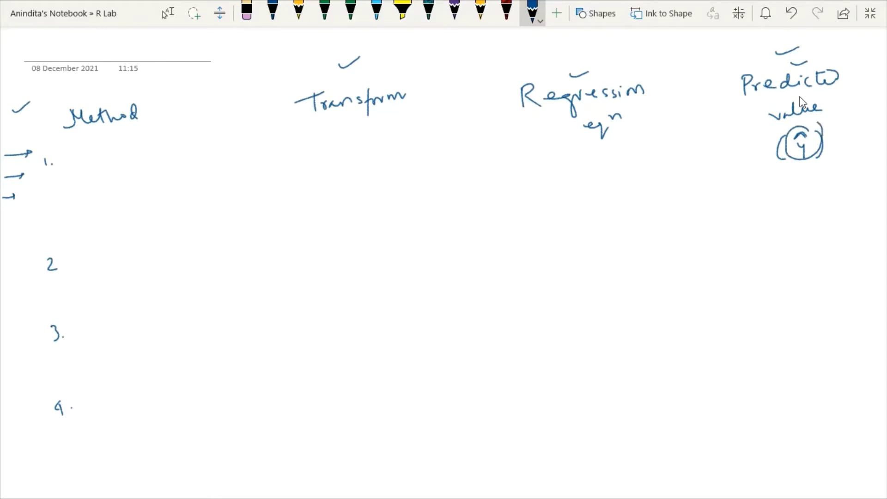
Sketch small y and x axes between the Regression and Predicted value headings and circle the x label.
mouse_move(680, 33)
mouse_down()
mouse_move(681, 63)
mouse_move(716, 59)
mouse_move(711, 68)
mouse_move(669, 46)
mouse_up()
mouse_move(718, 70)
mouse_down()
mouse_move(702, 74)
mouse_move(714, 65)
mouse_up()
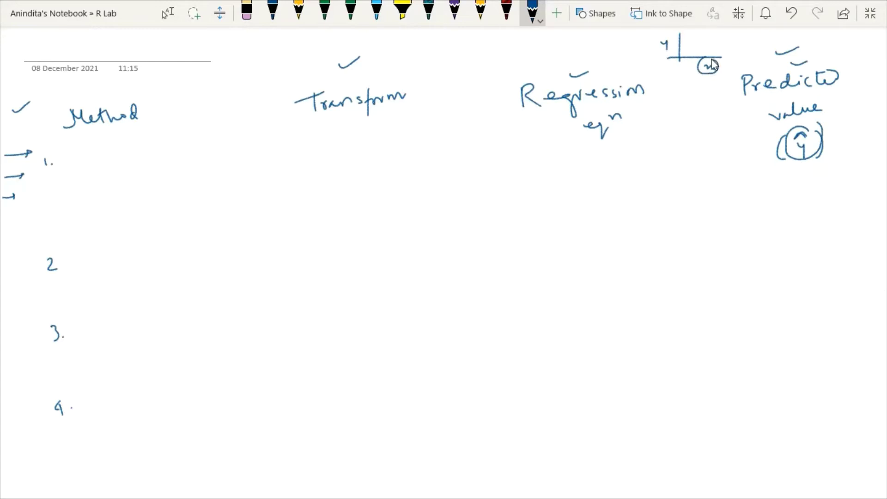
Circle the small sketch's y label and add a hat, then mark the Predicted value heading with ticks and an asterisk in blue.
mouse_move(666, 36)
mouse_down()
mouse_move(670, 52)
mouse_move(665, 35)
mouse_up()
drag(754, 61, 768, 57)
drag(660, 33, 666, 33)
drag(827, 41, 832, 51)
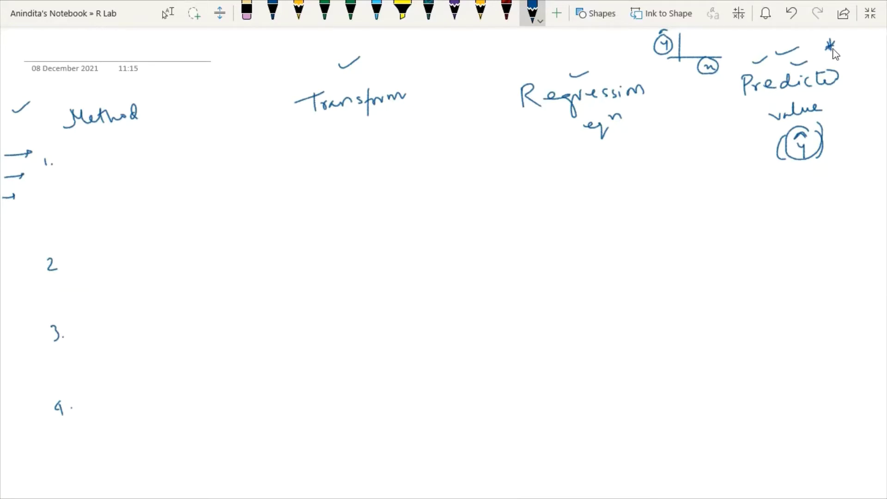
drag(831, 130, 852, 124)
drag(831, 131, 854, 121)
Sketch a second pair of small y and x axes above the Regression heading, circle both labels and tick the y label.
mouse_move(587, 36)
mouse_down()
mouse_move(587, 59)
mouse_move(632, 49)
mouse_move(616, 63)
mouse_move(574, 45)
mouse_up()
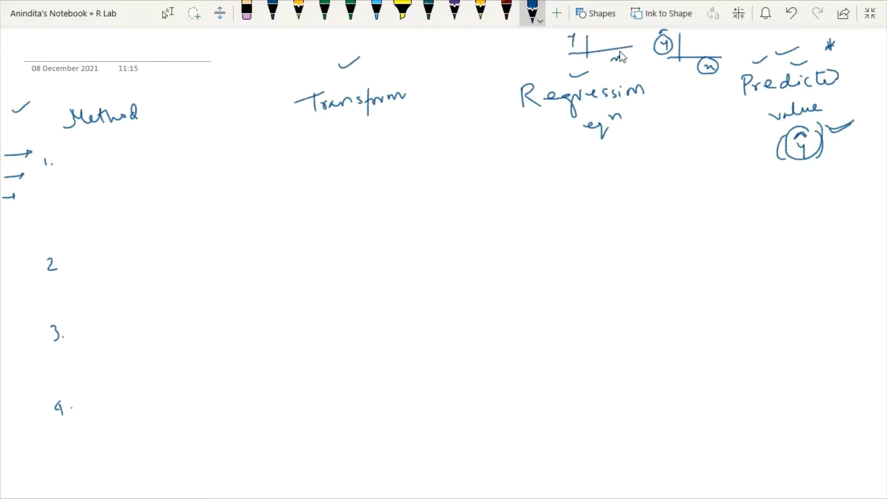
drag(634, 68, 624, 58)
mouse_move(580, 32)
mouse_down()
mouse_move(566, 47)
mouse_move(581, 33)
mouse_up()
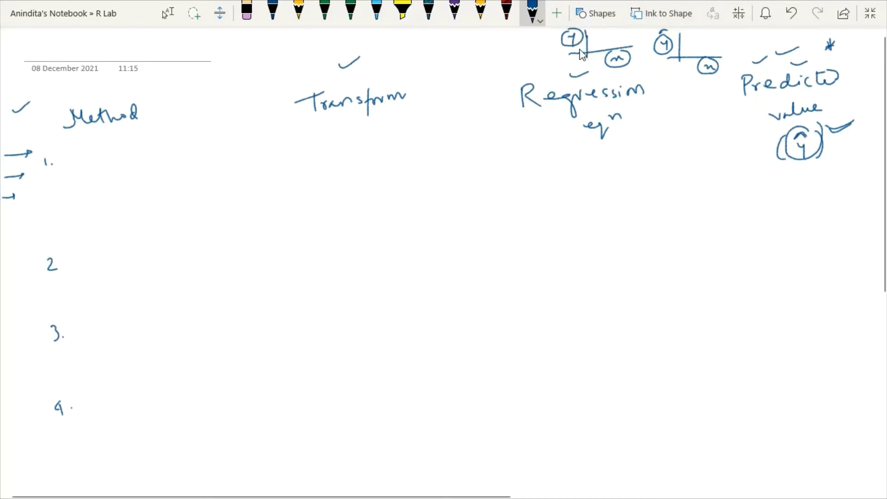
drag(548, 40, 561, 31)
Emphasize the Predicted value heading with more blue ticks, dots and asterisks, and loop the ŷ symbol again.
click(842, 79)
click(853, 78)
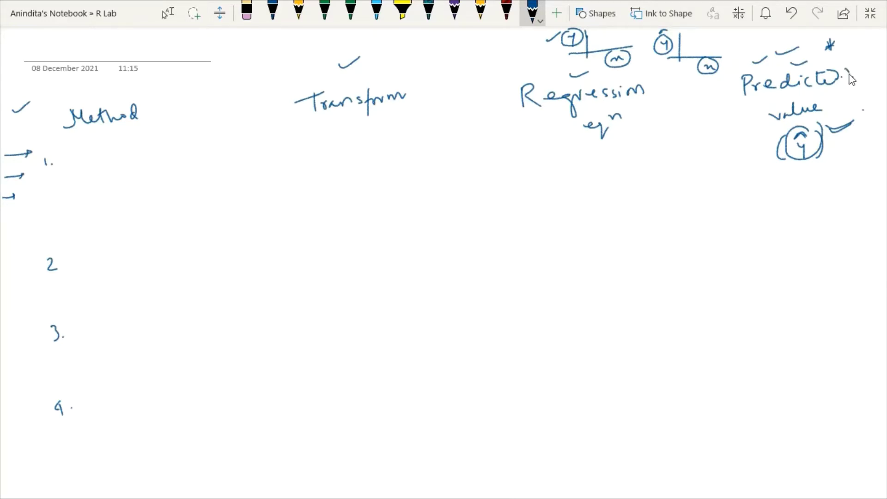
drag(845, 70, 865, 64)
mouse_move(843, 103)
mouse_down()
mouse_move(854, 116)
mouse_move(846, 112)
mouse_up()
drag(830, 148, 856, 144)
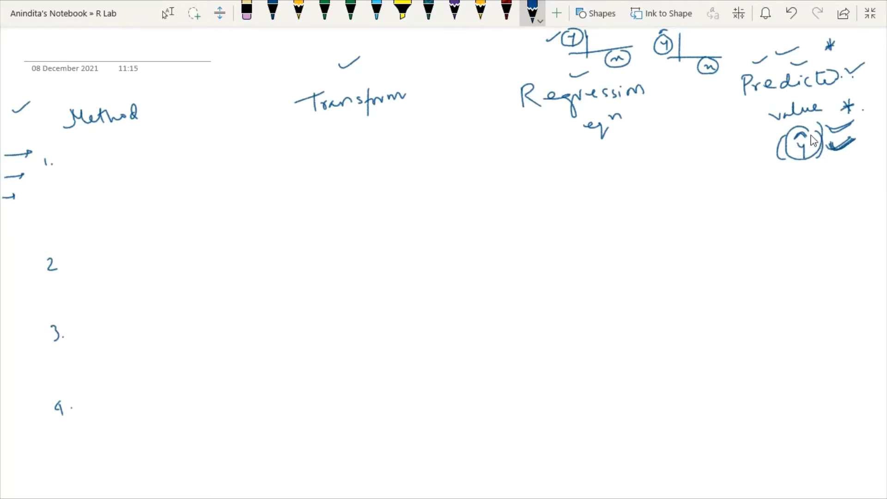
mouse_move(818, 121)
mouse_down()
mouse_move(791, 163)
mouse_move(814, 158)
mouse_move(826, 118)
mouse_up()
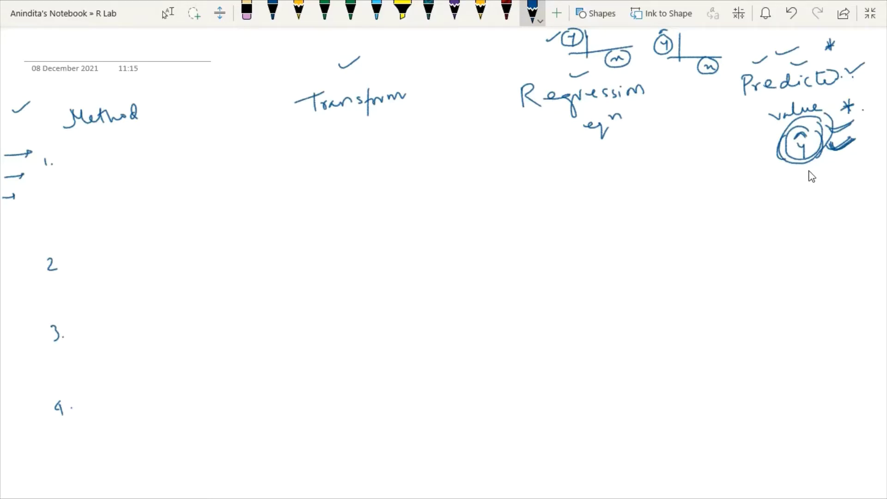
drag(863, 82, 868, 90)
mouse_move(768, 138)
mouse_down()
mouse_move(785, 131)
mouse_move(782, 150)
mouse_up()
Handwrite "back transformation eqn" in blue above the Transform heading.
mouse_move(199, 46)
mouse_down()
mouse_move(203, 61)
mouse_move(254, 56)
mouse_up()
mouse_move(270, 39)
mouse_down()
mouse_move(279, 54)
mouse_move(290, 46)
mouse_move(313, 58)
mouse_move(329, 45)
mouse_move(418, 46)
mouse_move(429, 33)
mouse_up()
In red ink, handwrite "Standard linear regression" as method 1, tick the Transform heading and enter "None" as its transform.
mouse_move(431, 6)
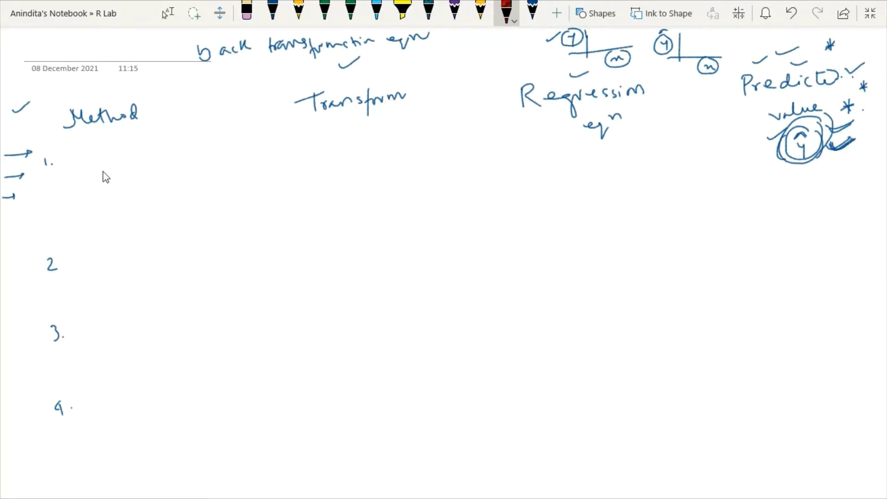
mouse_move(99, 158)
mouse_down()
mouse_move(172, 161)
mouse_move(182, 147)
mouse_move(196, 159)
mouse_up()
mouse_move(83, 192)
mouse_down()
mouse_move(197, 184)
mouse_move(204, 203)
mouse_move(219, 182)
mouse_move(248, 190)
mouse_up()
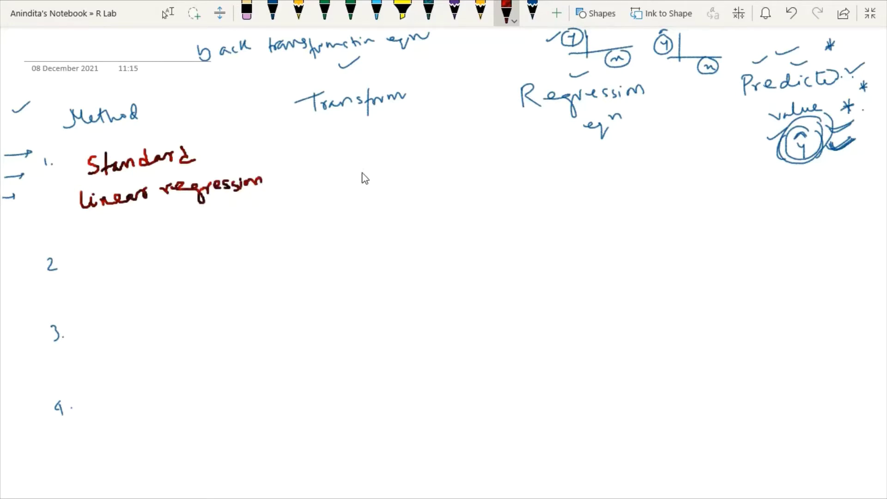
drag(328, 83, 343, 79)
click(243, 200)
mouse_move(349, 149)
mouse_down()
mouse_move(349, 164)
mouse_move(413, 159)
mouse_up()
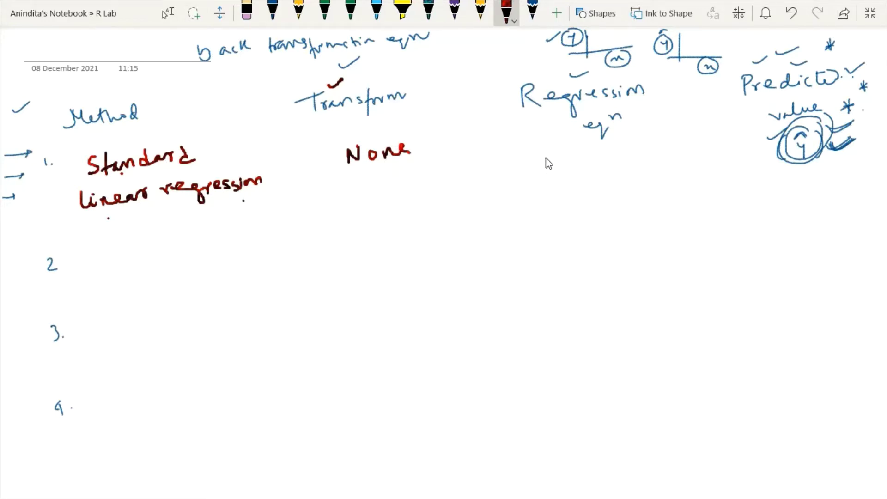
Handwrite the row 1 regression equation y = b0 + b1x in red and underline its y and x.
mouse_move(546, 154)
mouse_down()
mouse_move(561, 188)
mouse_move(565, 172)
mouse_move(585, 165)
mouse_move(588, 174)
mouse_move(609, 175)
mouse_move(658, 164)
mouse_move(647, 175)
mouse_up()
mouse_move(664, 158)
mouse_down()
mouse_move(671, 174)
mouse_move(699, 167)
mouse_up()
drag(707, 156, 715, 171)
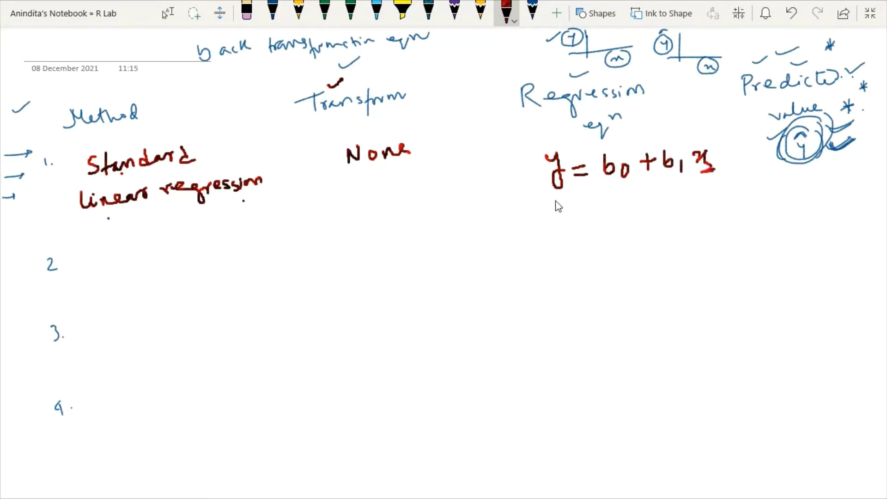
drag(556, 202, 567, 197)
drag(701, 171, 707, 172)
drag(555, 200, 563, 200)
Tick the Predicted value heading in red and handwrite ŷ = b0 + b1x for row 1.
drag(733, 109, 758, 100)
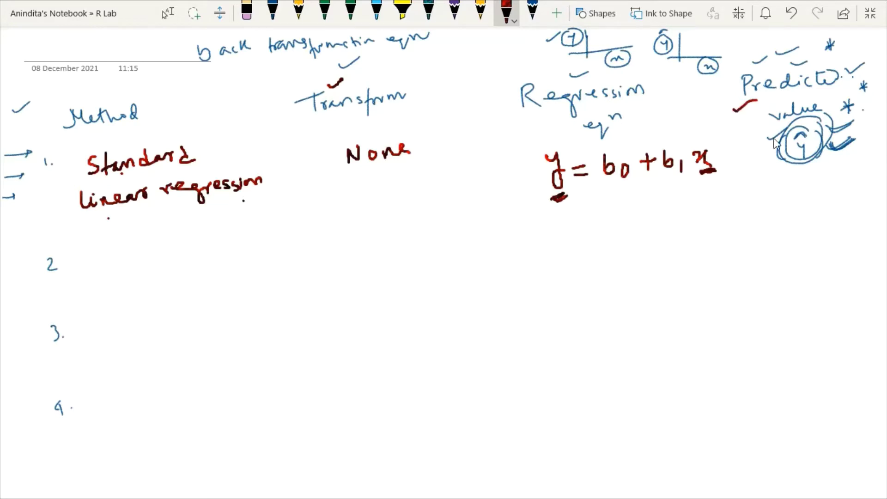
click(821, 145)
mouse_move(758, 190)
mouse_down()
mouse_move(774, 214)
mouse_move(758, 179)
mouse_move(788, 198)
mouse_move(811, 192)
mouse_move(826, 200)
mouse_move(848, 189)
mouse_up()
mouse_move(842, 183)
mouse_down()
mouse_move(841, 196)
mouse_move(870, 195)
mouse_up()
mouse_move(877, 178)
mouse_down()
mouse_move(885, 189)
mouse_move(878, 191)
mouse_up()
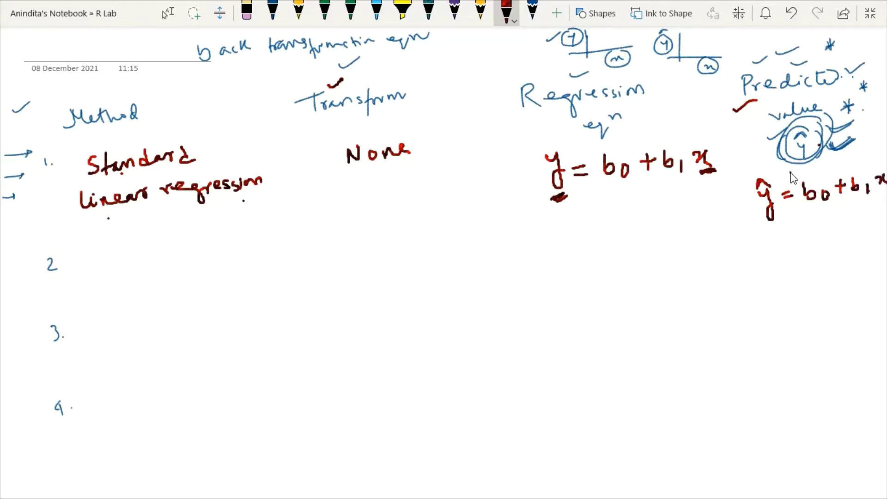
Circle "None", tick the row 1 entries, put a cross beside the Transform heading and underline the equation's y and x again.
drag(791, 172, 802, 170)
drag(702, 144, 720, 134)
mouse_move(392, 131)
mouse_down()
mouse_move(334, 150)
mouse_move(370, 181)
mouse_move(409, 176)
mouse_move(414, 150)
mouse_move(388, 131)
mouse_up()
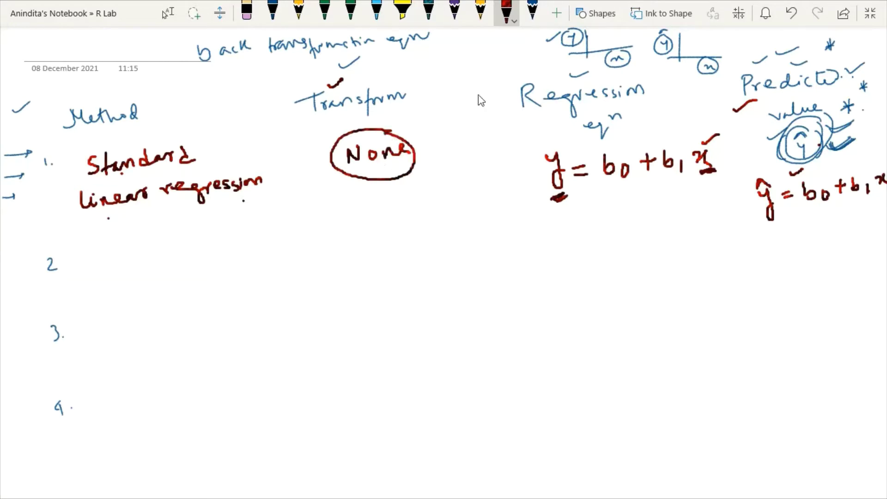
drag(510, 142, 542, 134)
drag(747, 160, 763, 155)
drag(71, 151, 90, 143)
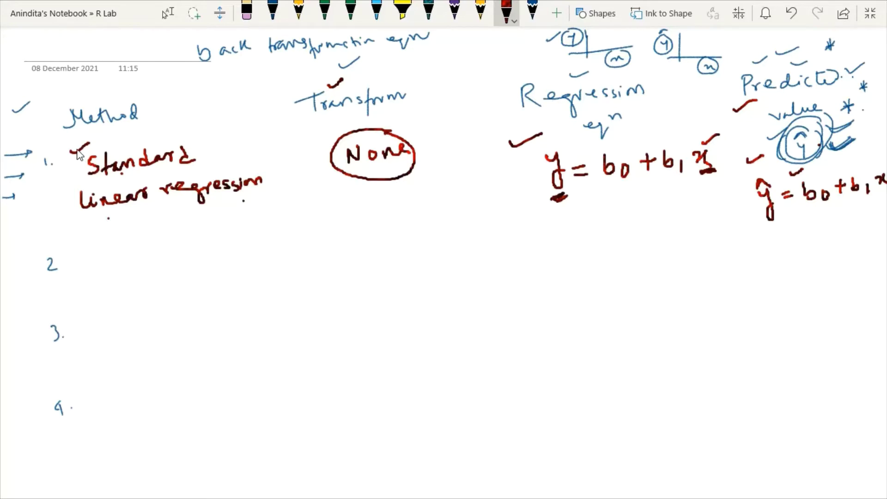
drag(273, 81, 272, 93)
drag(562, 200, 580, 196)
drag(697, 182, 720, 180)
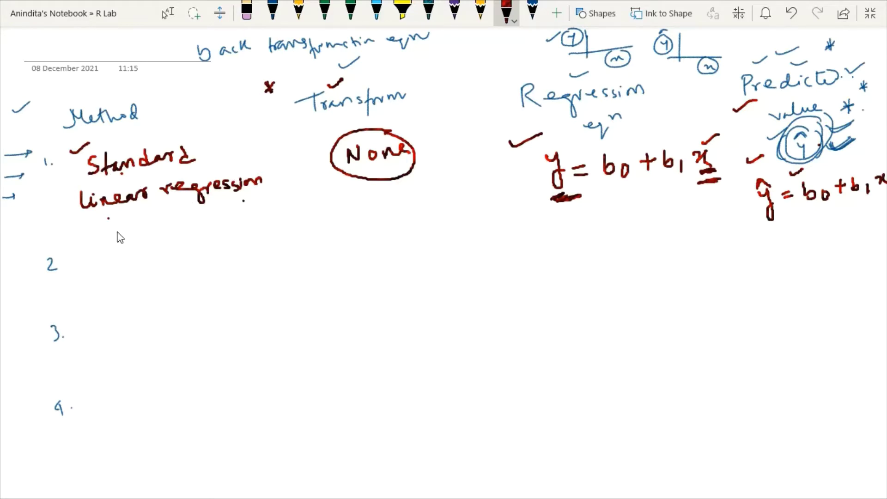
Handwrite "Exponential model" as method 2 with the transform "DV = log(y)" in red.
mouse_move(88, 256)
mouse_down()
mouse_move(92, 278)
mouse_move(141, 273)
mouse_move(179, 268)
mouse_move(190, 256)
mouse_move(235, 263)
mouse_move(261, 255)
mouse_move(281, 246)
mouse_up()
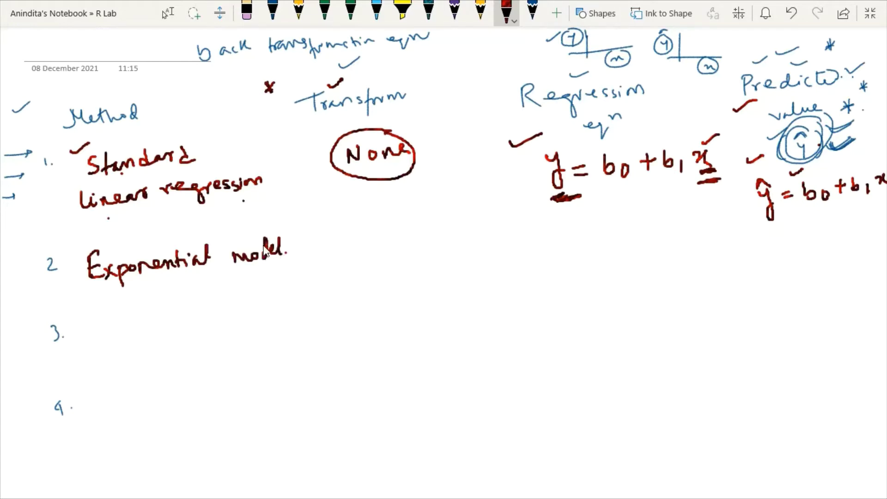
drag(356, 225, 357, 239)
mouse_move(375, 225)
mouse_down()
mouse_move(421, 232)
mouse_move(420, 247)
mouse_move(447, 230)
mouse_move(469, 233)
mouse_move(464, 253)
mouse_up()
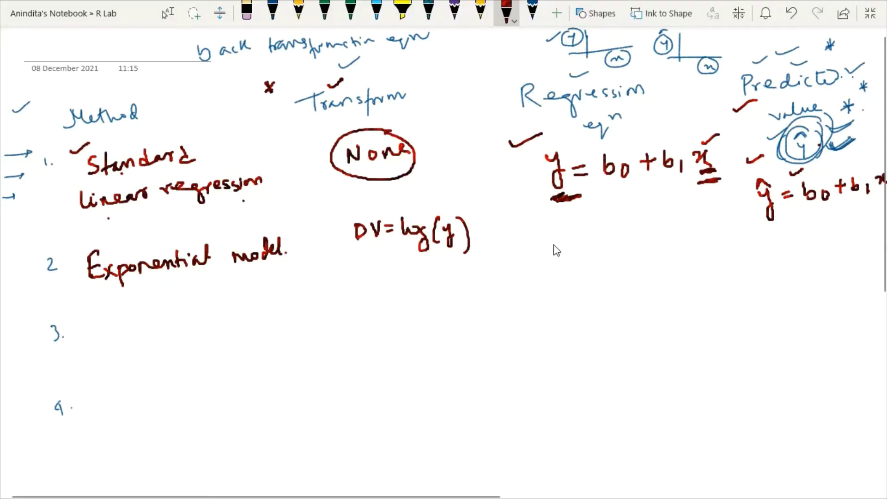
Handwrite the row 2 regression equation log(y) = b0 + b1x in red across two lines.
mouse_move(548, 238)
mouse_down()
mouse_move(549, 262)
mouse_move(577, 249)
mouse_move(575, 277)
mouse_move(574, 267)
mouse_up()
mouse_move(596, 238)
mouse_down()
mouse_move(592, 266)
mouse_move(601, 255)
mouse_move(609, 267)
mouse_move(639, 249)
mouse_up()
drag(630, 253, 639, 253)
drag(622, 302, 615, 305)
mouse_move(637, 296)
mouse_down()
mouse_move(670, 281)
mouse_move(684, 296)
mouse_move(696, 285)
mouse_move(715, 292)
mouse_up()
drag(708, 284, 701, 296)
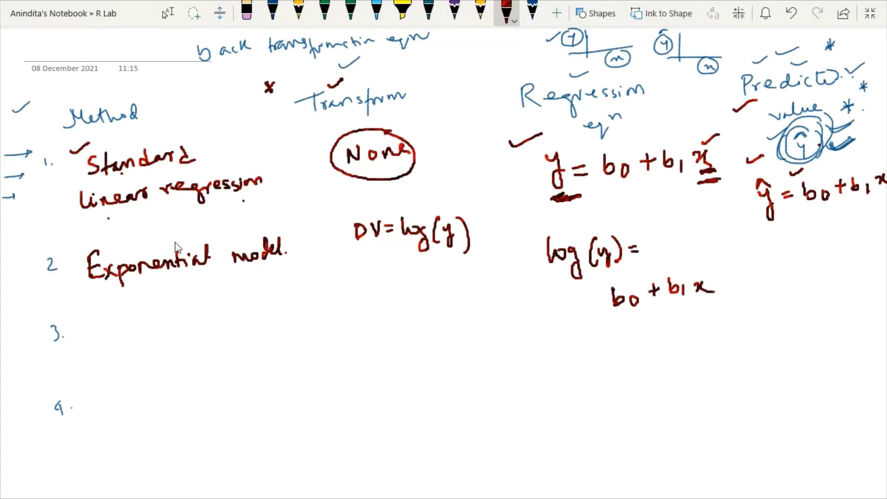
Put an asterisk above "Exponential" and draw boxes around DV = log(y) and the row 2 regression equation.
drag(155, 234, 164, 244)
drag(165, 231, 157, 243)
mouse_move(342, 263)
mouse_down()
mouse_move(482, 255)
mouse_move(475, 215)
mouse_move(453, 203)
mouse_move(343, 216)
mouse_move(343, 263)
mouse_up()
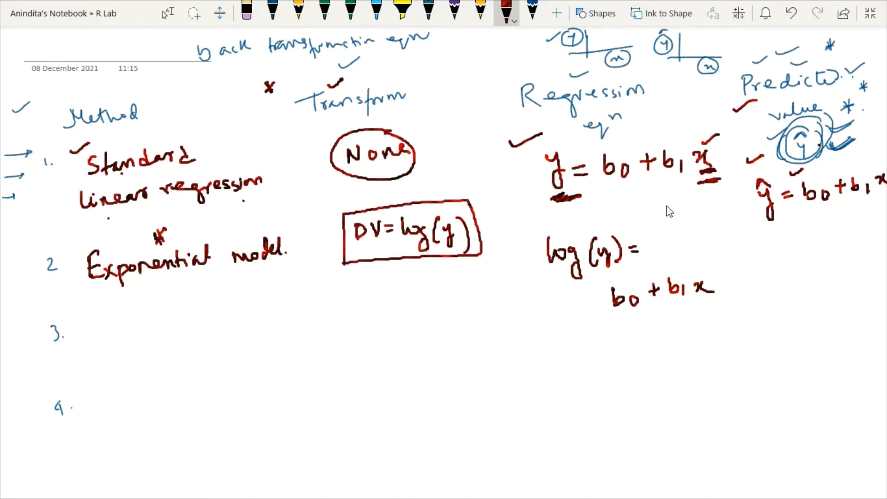
mouse_move(535, 228)
mouse_down()
mouse_move(692, 209)
mouse_move(713, 223)
mouse_move(729, 297)
mouse_move(657, 318)
mouse_move(558, 322)
mouse_move(534, 252)
mouse_move(537, 227)
mouse_up()
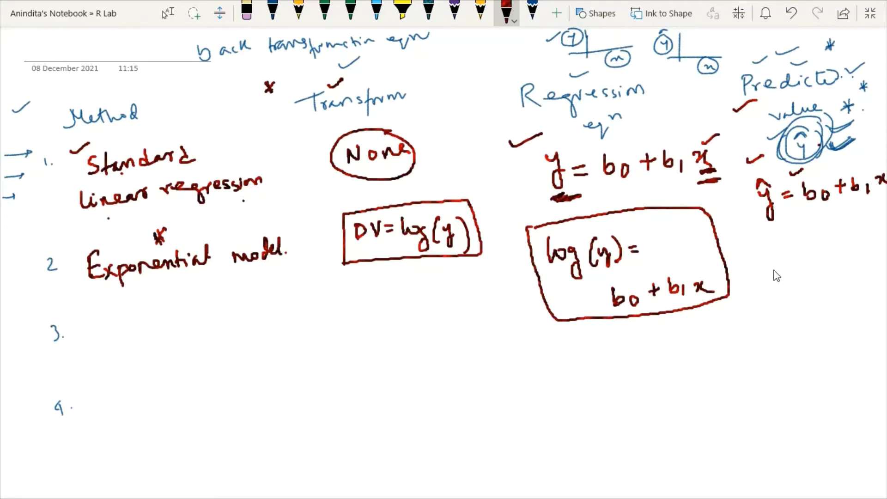
Handwrite the row 2 predicted value ŷ = 10^(b0 + b1x) in red.
mouse_move(761, 261)
mouse_down()
mouse_move(768, 283)
mouse_move(760, 257)
mouse_move(802, 280)
mouse_up()
mouse_move(813, 268)
mouse_down()
mouse_move(809, 278)
mouse_move(835, 248)
mouse_move(856, 250)
mouse_move(851, 255)
mouse_up()
mouse_move(863, 240)
mouse_down()
mouse_move(864, 251)
mouse_move(873, 252)
mouse_up()
drag(877, 244, 882, 250)
drag(883, 244, 877, 251)
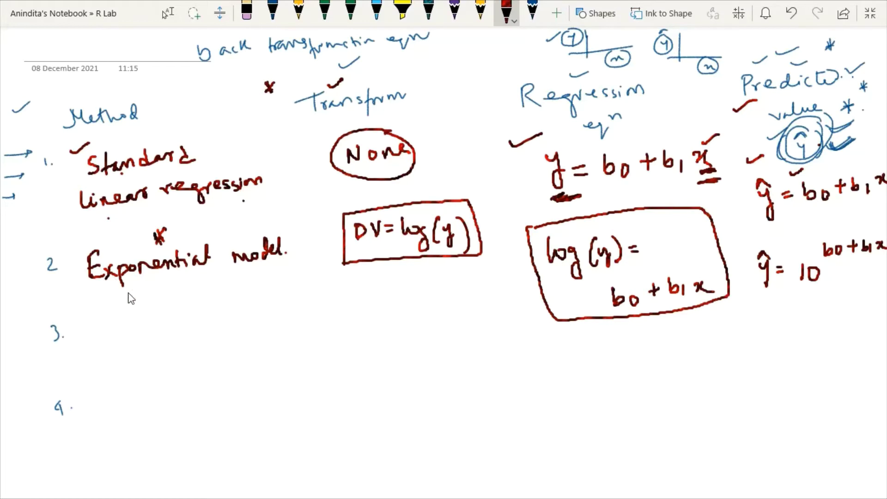
Underline "Exponential", tick log(y), circle and tick the exponent b0 + b1x, and underline the row 2 predicted value equation.
drag(92, 292, 194, 275)
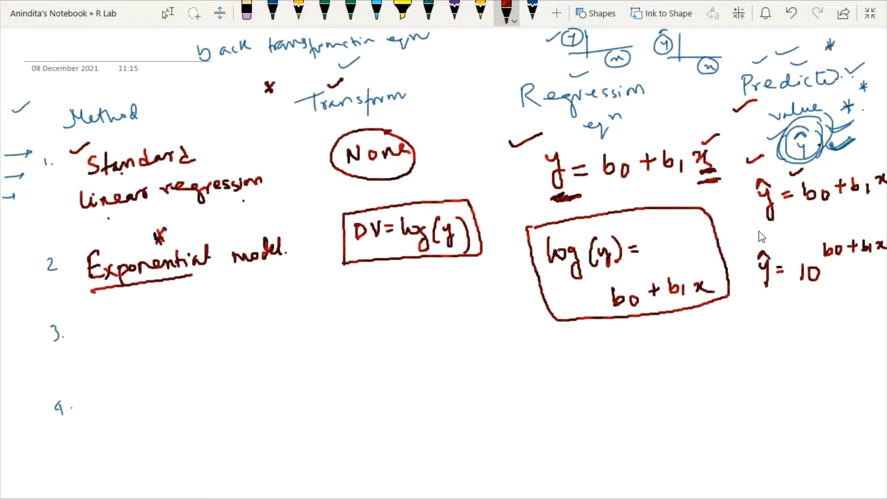
drag(824, 270, 886, 259)
drag(560, 232, 601, 207)
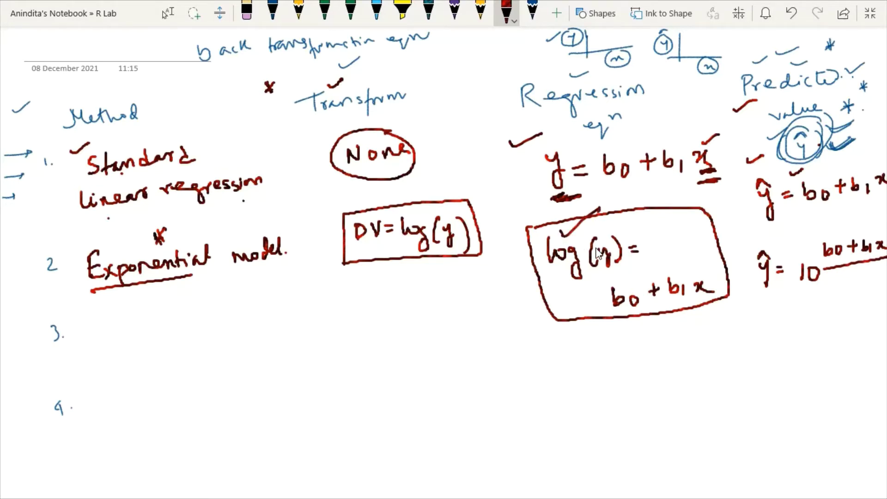
mouse_move(885, 226)
mouse_down()
mouse_move(806, 268)
mouse_move(856, 273)
mouse_move(885, 238)
mouse_up()
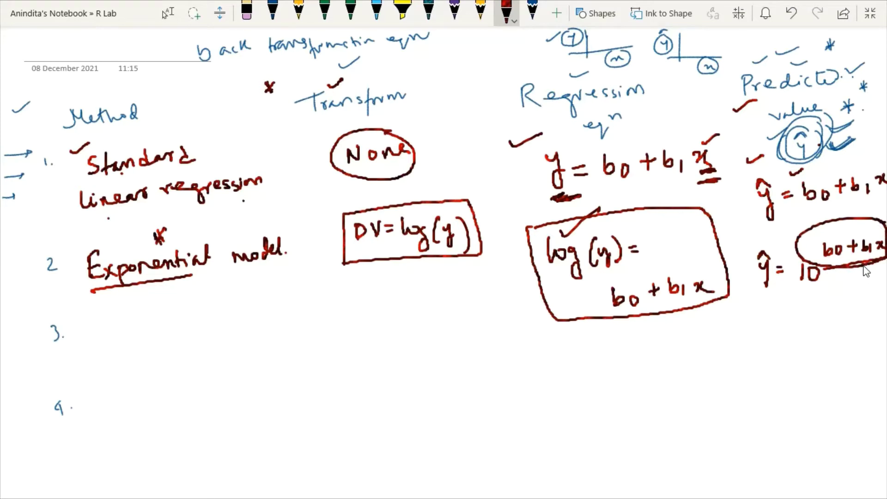
drag(788, 231, 799, 224)
drag(756, 304, 883, 291)
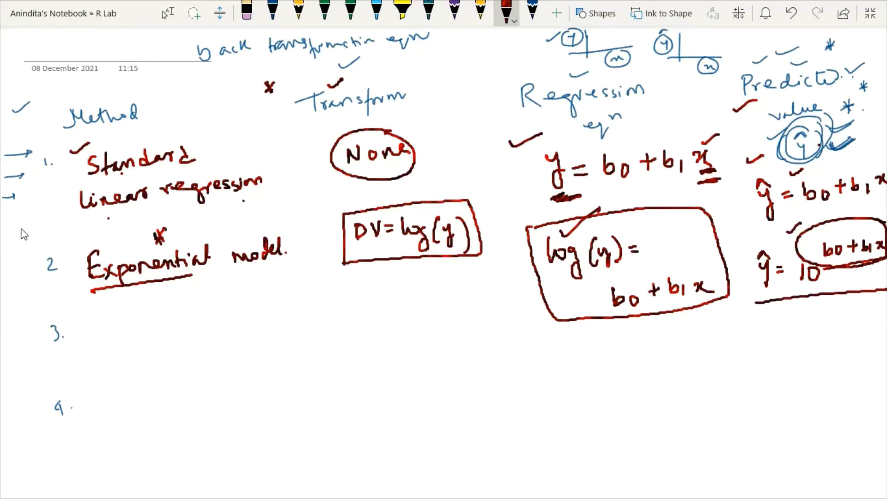
Add red ticks beside "linear regression", after the circled "None" and at the Predicted value heading.
drag(47, 198, 72, 187)
drag(420, 140, 445, 131)
drag(467, 132, 486, 118)
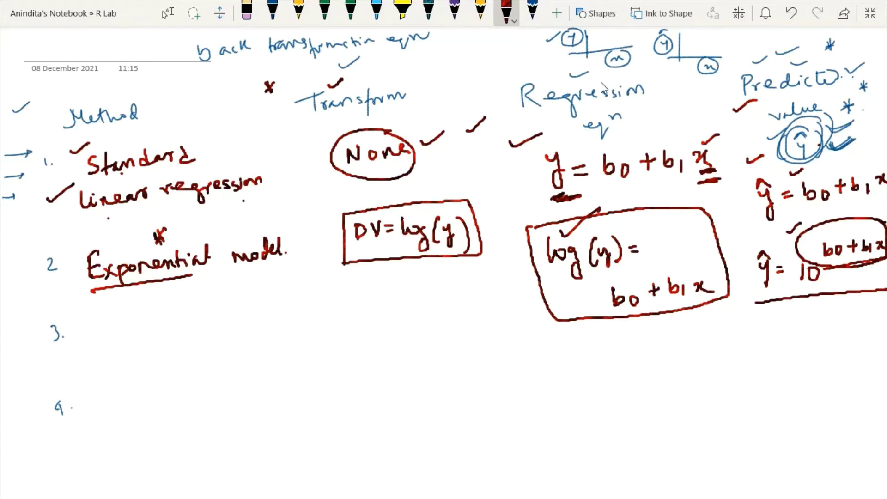
drag(749, 113, 765, 106)
Tick the method, transform, regression equation and predicted value of row 2, and circle log(y) in its transform.
drag(71, 252, 92, 235)
drag(441, 190, 468, 175)
mouse_move(464, 202)
mouse_down()
mouse_move(392, 233)
mouse_move(438, 268)
mouse_move(482, 249)
mouse_move(489, 206)
mouse_move(455, 197)
mouse_move(436, 219)
mouse_up()
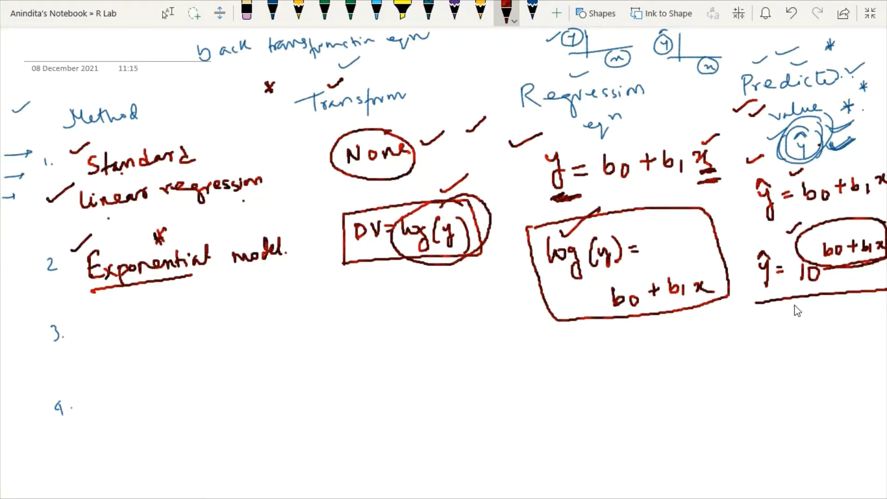
drag(750, 241, 770, 228)
drag(643, 231, 664, 220)
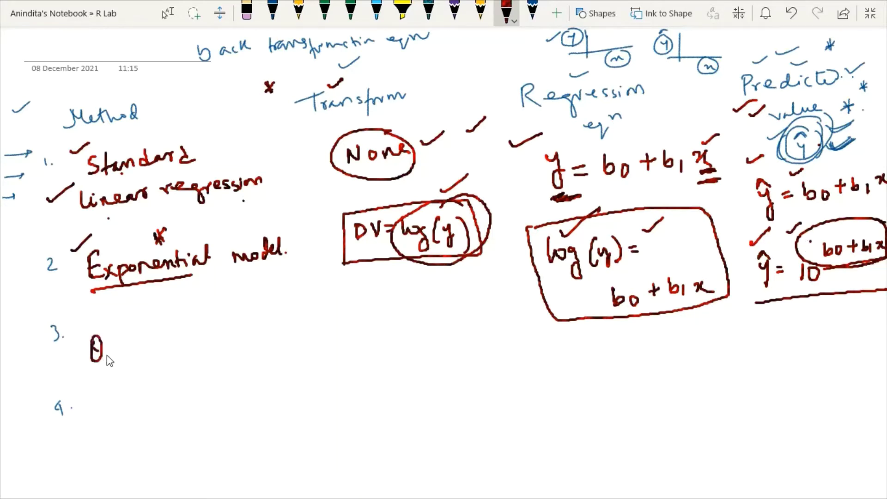
Handwrite "Quadratic model" as method 3 with the transform "DV = sqrt(y)" in red.
mouse_move(118, 348)
mouse_down()
mouse_move(134, 356)
mouse_move(163, 340)
mouse_move(186, 347)
mouse_up()
mouse_move(193, 332)
mouse_down()
mouse_move(194, 346)
mouse_move(200, 334)
mouse_up()
click(208, 331)
mouse_move(203, 337)
mouse_down()
mouse_move(203, 345)
mouse_move(291, 329)
mouse_up()
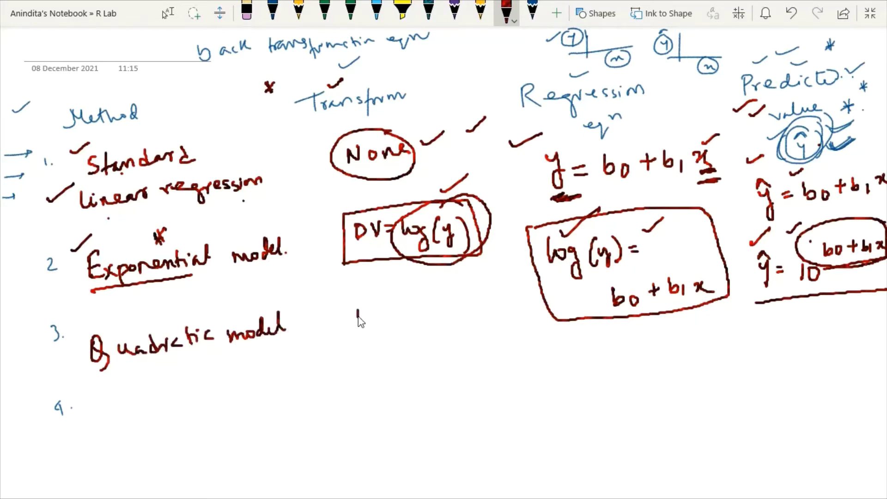
drag(374, 312, 407, 313)
mouse_move(396, 319)
mouse_down()
mouse_move(463, 323)
mouse_move(468, 305)
mouse_move(476, 326)
mouse_move(490, 319)
mouse_move(490, 327)
mouse_up()
drag(500, 298, 504, 328)
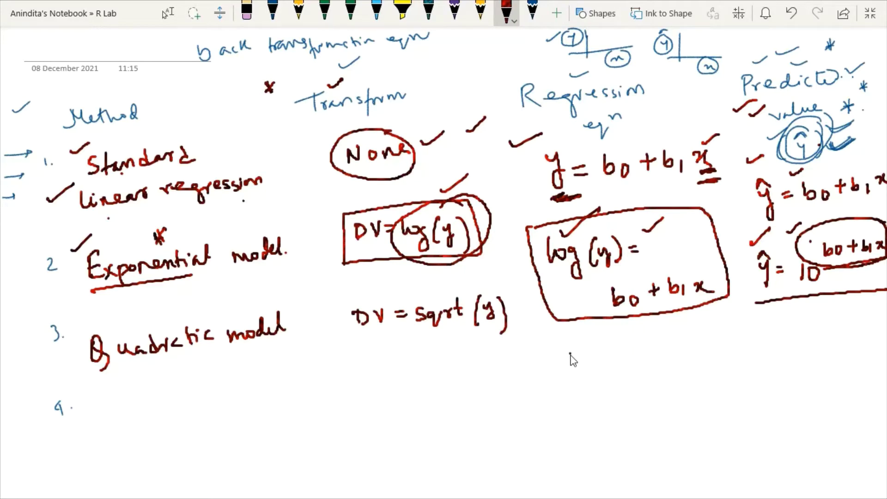
Start the row 3 regression equation with "sqrt" and underline both log(y) terms in row 2 and sqrt(y) in the row 3 transform.
mouse_move(572, 352)
mouse_down()
mouse_move(561, 363)
mouse_move(582, 370)
mouse_move(600, 352)
mouse_move(616, 366)
mouse_up()
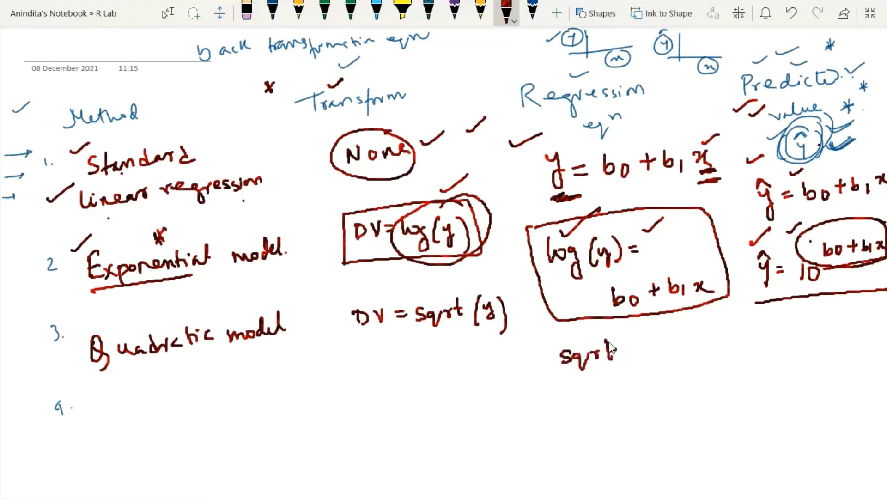
drag(426, 268, 455, 263)
drag(565, 280, 614, 277)
drag(430, 260, 450, 264)
drag(578, 284, 615, 279)
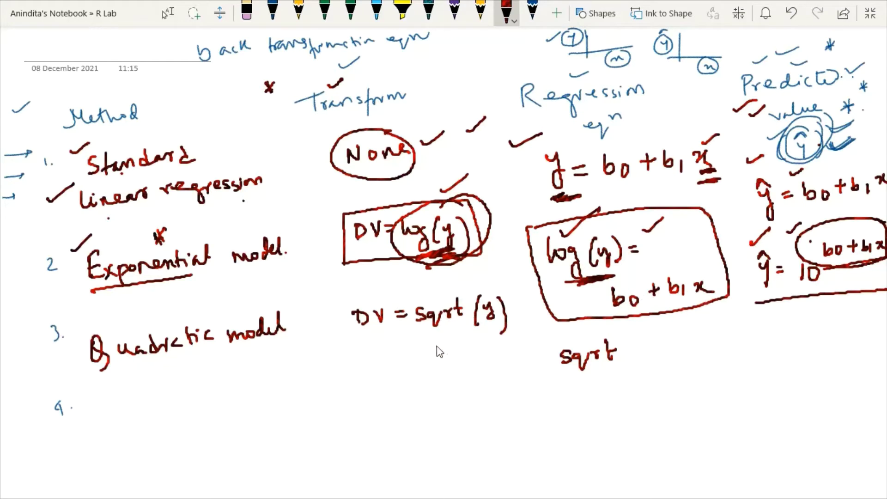
mouse_move(418, 346)
mouse_down()
mouse_move(499, 341)
mouse_move(436, 347)
mouse_up()
Complete the row 3 regression equation as sqrt(y) = b0 + b1x.
mouse_move(631, 343)
mouse_down()
mouse_move(627, 370)
mouse_move(693, 356)
mouse_up()
drag(683, 365, 693, 366)
mouse_move(701, 348)
mouse_down()
mouse_move(703, 370)
mouse_move(749, 360)
mouse_move(742, 366)
mouse_up()
mouse_move(752, 344)
mouse_down()
mouse_move(756, 365)
mouse_move(781, 366)
mouse_move(770, 368)
mouse_up()
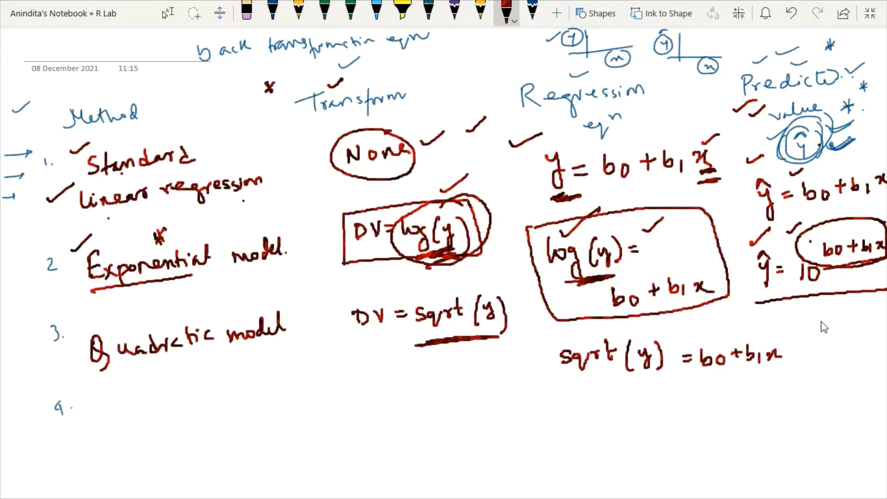
Draw an upward arrow in the Predicted value column and handwrite ŷ = (b0 + b1x)² below it for row 3.
drag(836, 346, 846, 393)
drag(813, 314, 824, 317)
mouse_move(771, 413)
mouse_down()
mouse_move(775, 435)
mouse_move(777, 403)
mouse_move(801, 417)
mouse_up()
mouse_move(792, 424)
mouse_down()
mouse_move(836, 428)
mouse_move(830, 423)
mouse_move(845, 412)
mouse_move(848, 424)
mouse_move(885, 420)
mouse_up()
mouse_move(806, 404)
mouse_down()
mouse_move(809, 447)
mouse_move(828, 456)
mouse_up()
drag(879, 393, 881, 446)
drag(874, 376, 886, 384)
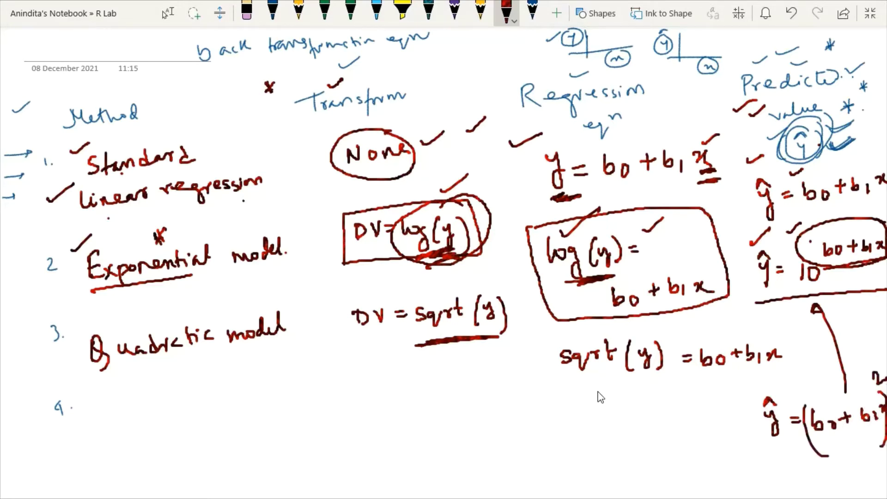
Underline "sqrt" in the row 3 regression equation and tick the Regression and Predicted value headings in red.
drag(581, 379, 602, 373)
drag(869, 95, 885, 88)
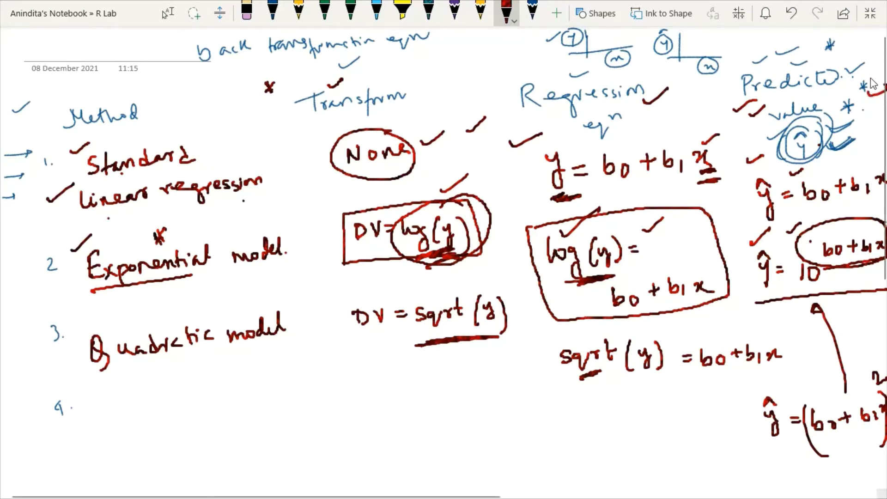
In red, underline the Transform heading and tick the "None" entry and the row 2 and row 3 regression equations.
drag(341, 124, 369, 122)
drag(275, 153, 314, 133)
drag(534, 293, 553, 286)
drag(532, 354, 541, 351)
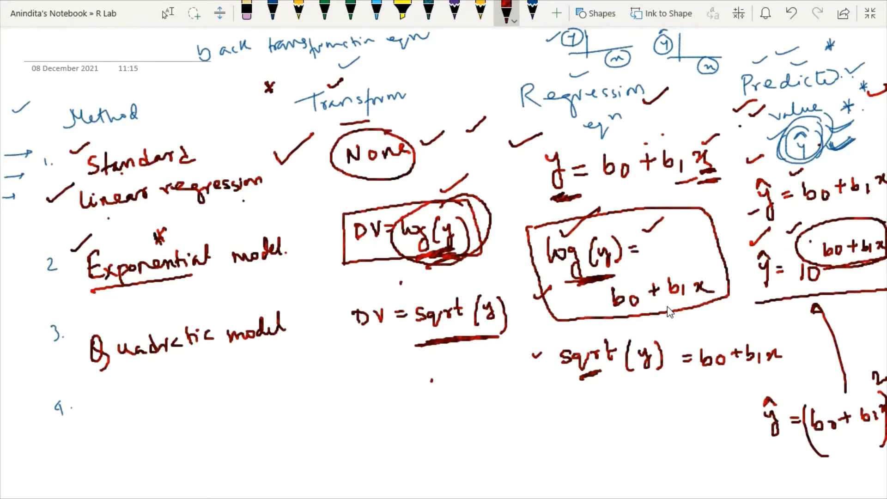
Create a new page and handwrite the blue heading "How to perform a transformation" with a star at each end.
key(ctrl+n)
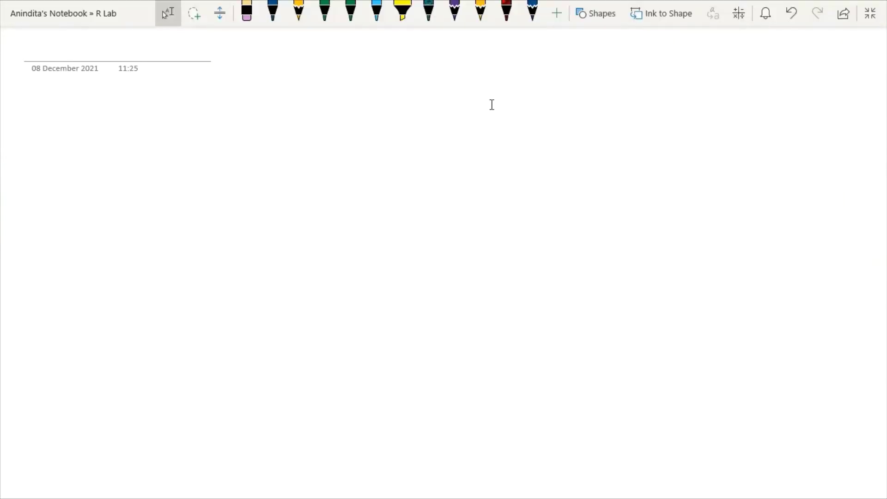
click(533, 16)
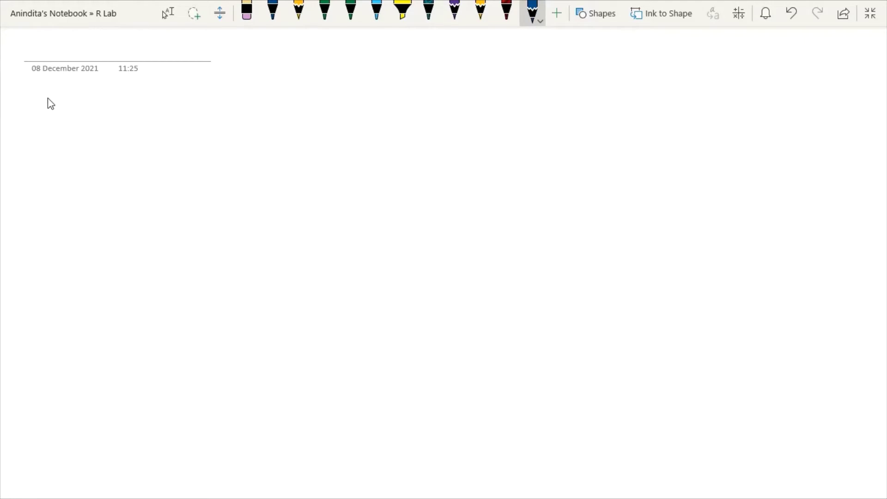
drag(36, 98, 45, 108)
mouse_move(44, 98)
mouse_down()
mouse_move(37, 108)
mouse_move(46, 103)
mouse_up()
mouse_move(85, 111)
mouse_down()
mouse_move(134, 108)
mouse_move(204, 82)
mouse_move(200, 102)
mouse_move(256, 86)
mouse_up()
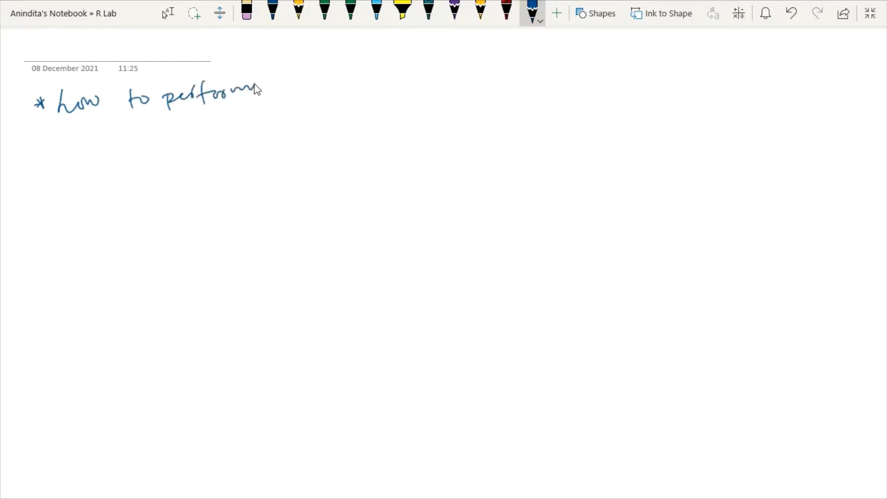
mouse_move(311, 86)
mouse_down()
mouse_move(334, 92)
mouse_move(382, 71)
mouse_move(376, 92)
mouse_move(411, 78)
mouse_move(440, 85)
mouse_move(479, 78)
mouse_up()
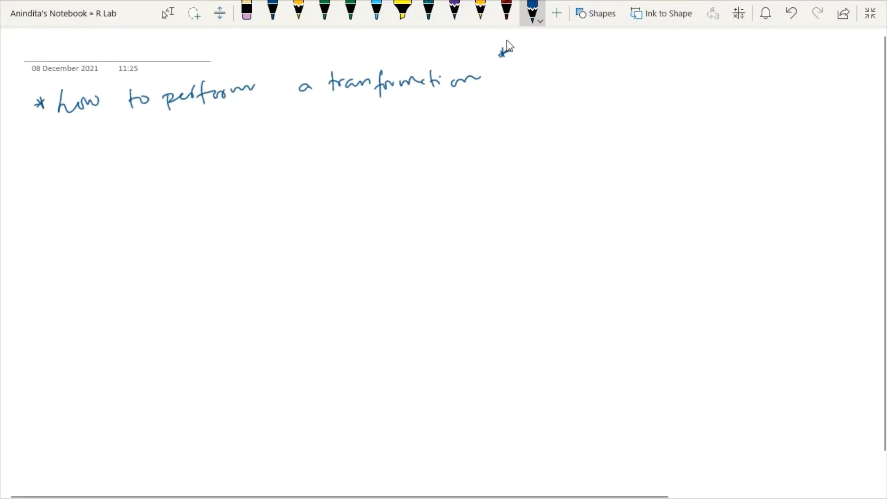
In red, underline "transformation" in the heading and handwrite a ticked first bullet reading "Conduct a standard regression analysis".
click(508, 14)
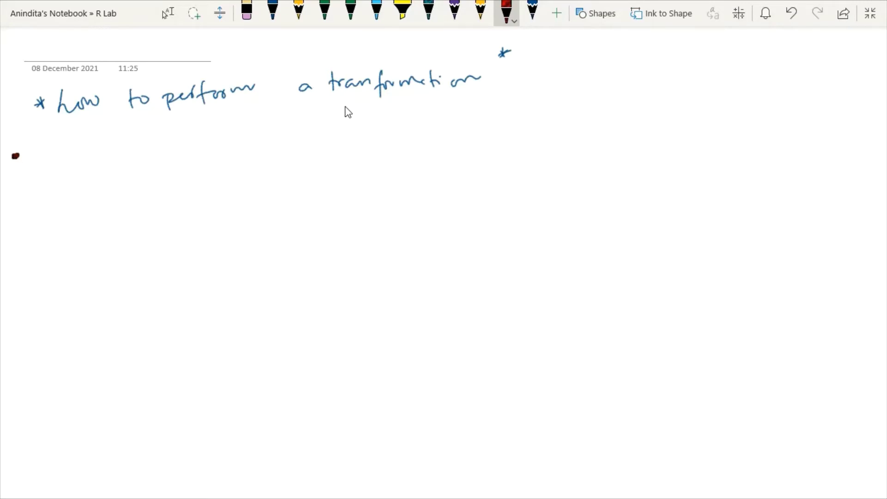
drag(332, 106, 457, 100)
mouse_move(82, 147)
mouse_down()
mouse_move(97, 157)
mouse_move(173, 145)
mouse_up()
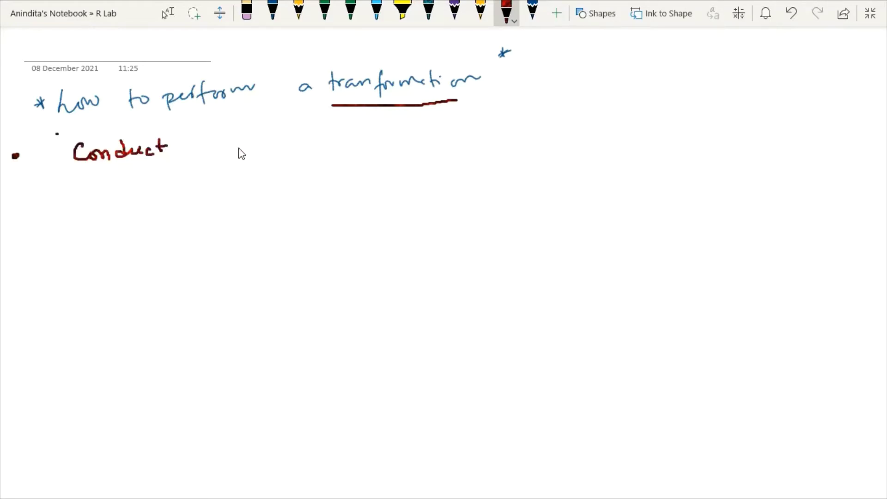
mouse_move(236, 151)
mouse_down()
mouse_move(237, 160)
mouse_move(283, 149)
mouse_move(296, 155)
mouse_move(356, 139)
mouse_move(361, 153)
mouse_move(420, 144)
mouse_move(444, 154)
mouse_move(535, 138)
mouse_move(596, 143)
mouse_move(626, 131)
mouse_move(636, 139)
mouse_move(651, 123)
mouse_move(647, 135)
mouse_up()
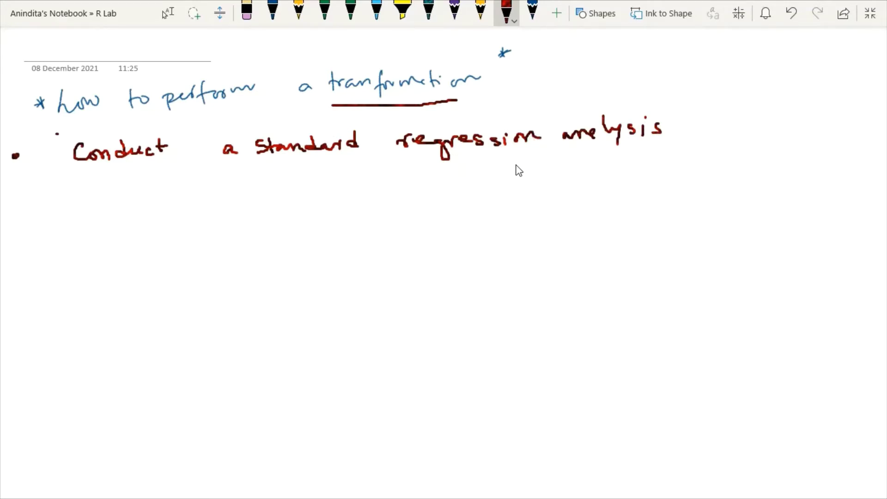
drag(451, 116, 471, 110)
drag(50, 138, 75, 130)
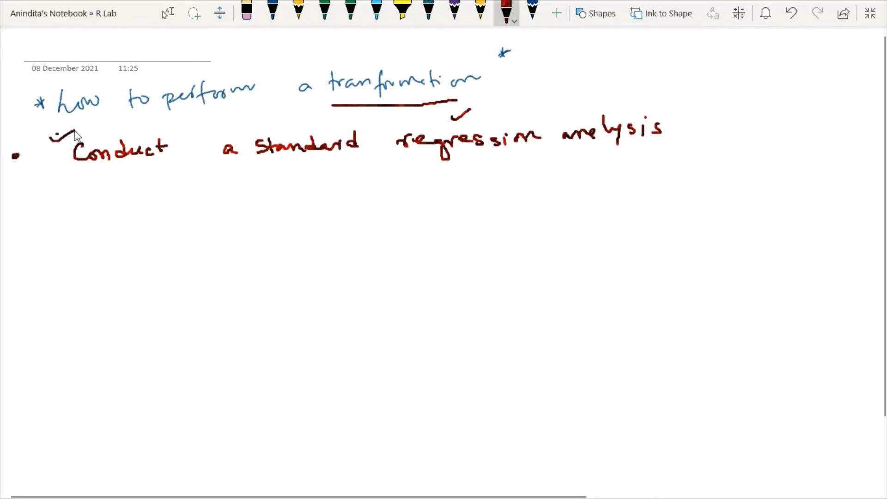
Handwrite a second red bullet reading "Construct a residual plot".
click(14, 207)
mouse_move(84, 198)
mouse_down()
mouse_move(91, 211)
mouse_move(122, 211)
mouse_up()
drag(143, 189, 144, 209)
drag(138, 198, 196, 198)
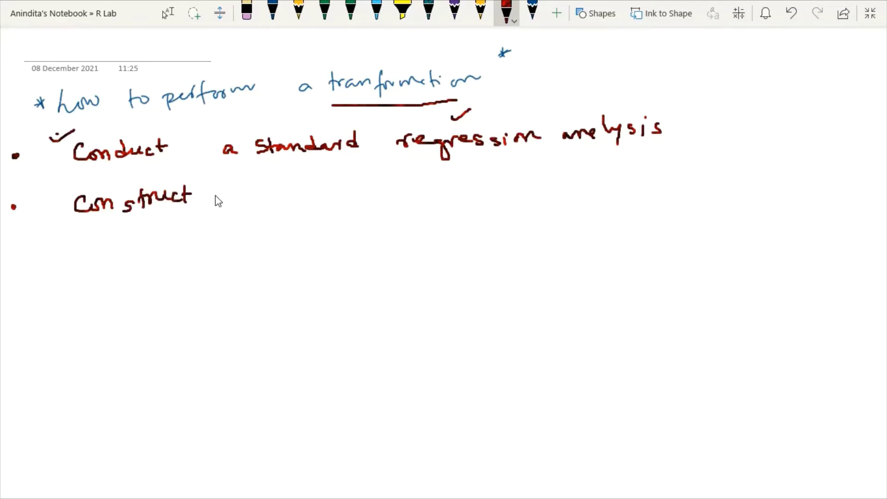
mouse_move(283, 195)
mouse_down()
mouse_move(378, 202)
mouse_move(401, 191)
mouse_move(433, 203)
mouse_move(479, 189)
mouse_up()
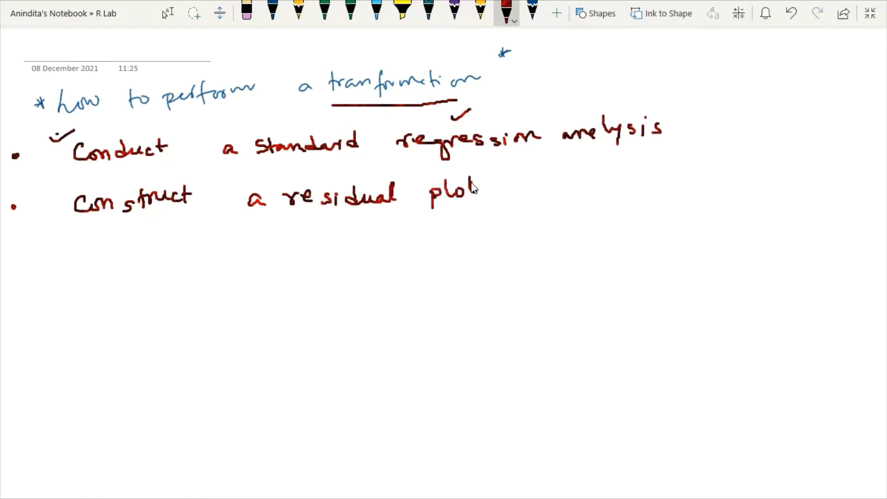
click(506, 184)
Place two blue sub-bullets under the residual plot line and handwrite "If the plot pattern is random" beside the first.
click(534, 18)
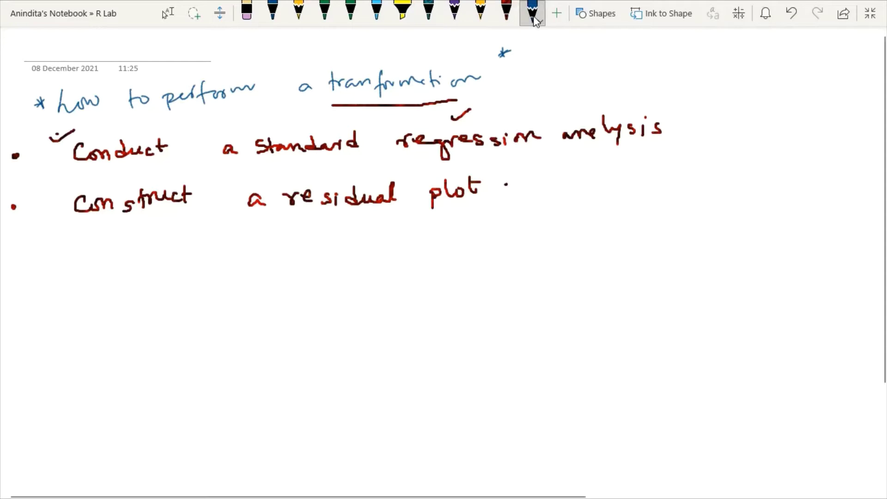
click(177, 230)
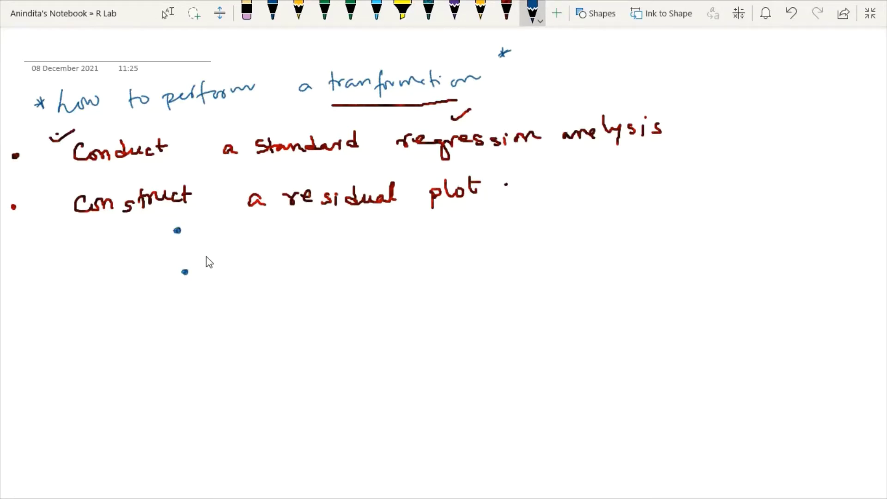
mouse_move(214, 227)
mouse_down()
mouse_move(232, 246)
mouse_move(240, 236)
mouse_up()
mouse_move(300, 231)
mouse_down()
mouse_move(354, 231)
mouse_move(379, 242)
mouse_up()
mouse_move(408, 232)
mouse_down()
mouse_move(436, 225)
mouse_move(445, 238)
mouse_move(480, 238)
mouse_move(551, 225)
mouse_move(597, 232)
mouse_move(608, 223)
mouse_move(601, 229)
mouse_move(618, 234)
mouse_move(638, 224)
mouse_up()
click(521, 221)
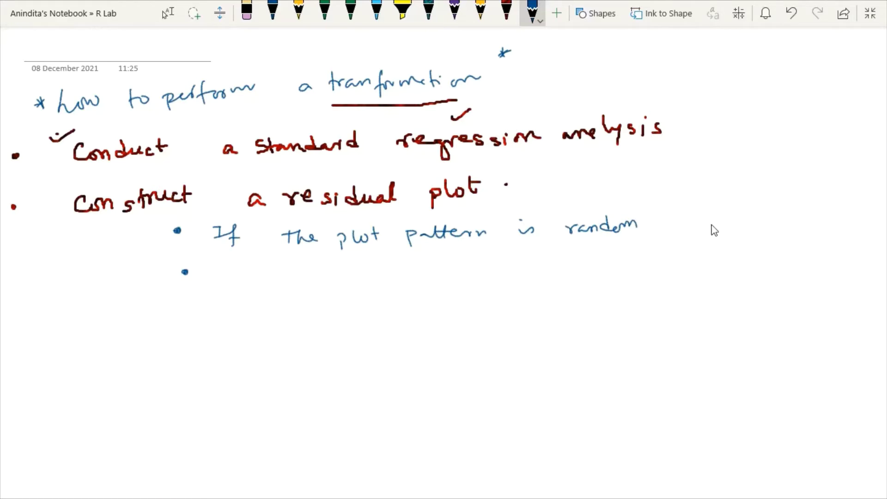
Finish the first sub-bullet with "do not perform transformation", underlining "plot pattern" and "transformation" and ticking "random".
drag(697, 224, 754, 221)
mouse_move(752, 210)
mouse_down()
mouse_move(755, 226)
mouse_move(759, 214)
mouse_move(844, 213)
mouse_up()
drag(703, 249, 740, 258)
drag(752, 253, 796, 256)
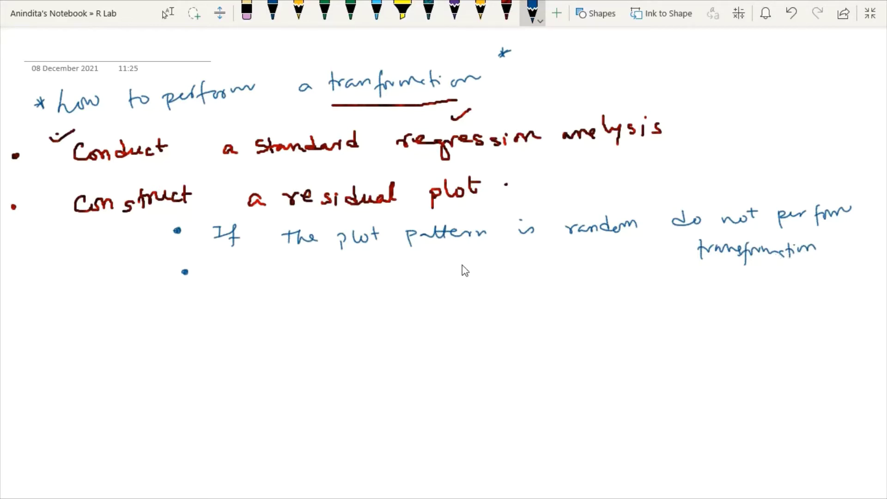
drag(353, 256, 467, 255)
drag(581, 216, 614, 205)
drag(708, 263, 775, 268)
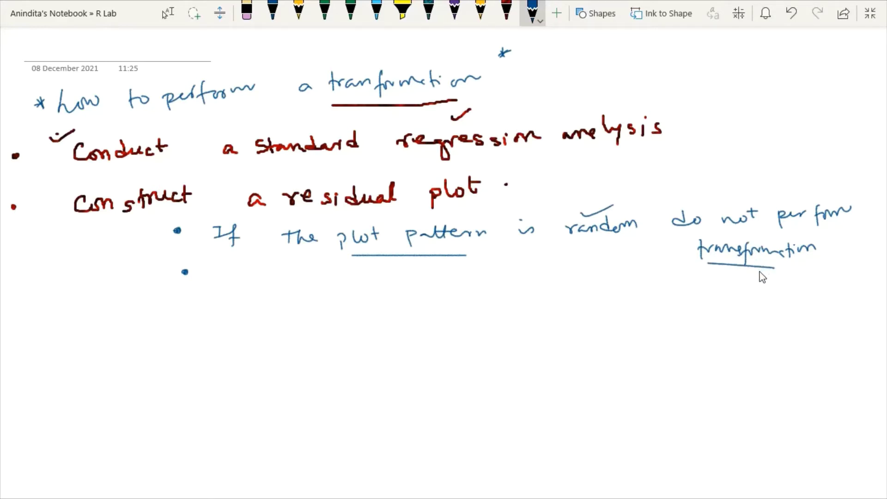
Draw two pairs of green plot axes side by side above the notes, beyond the page heading.
click(351, 11)
mouse_move(740, 57)
mouse_down()
mouse_move(745, 123)
mouse_move(729, 118)
mouse_move(852, 118)
mouse_up()
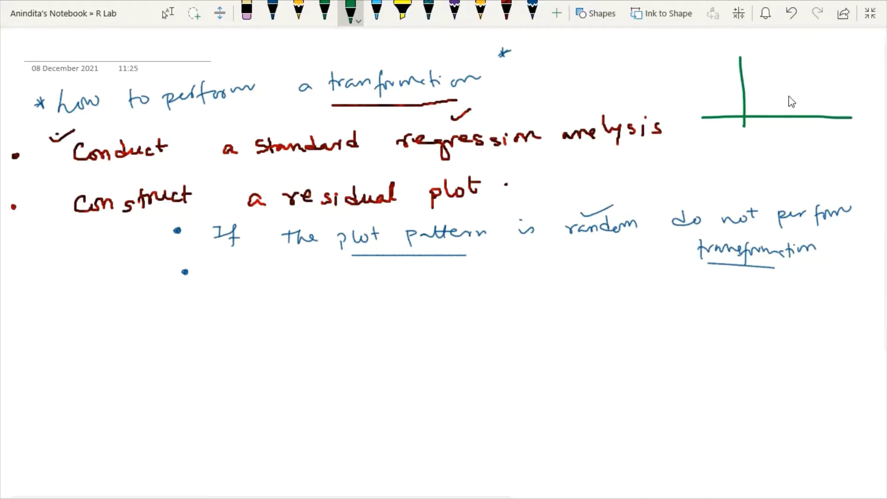
mouse_move(586, 41)
mouse_down()
mouse_move(587, 90)
mouse_move(682, 81)
mouse_up()
Scatter green dots irregularly across the right-hand plot and label it "random".
click(762, 83)
click(763, 92)
click(781, 74)
click(781, 85)
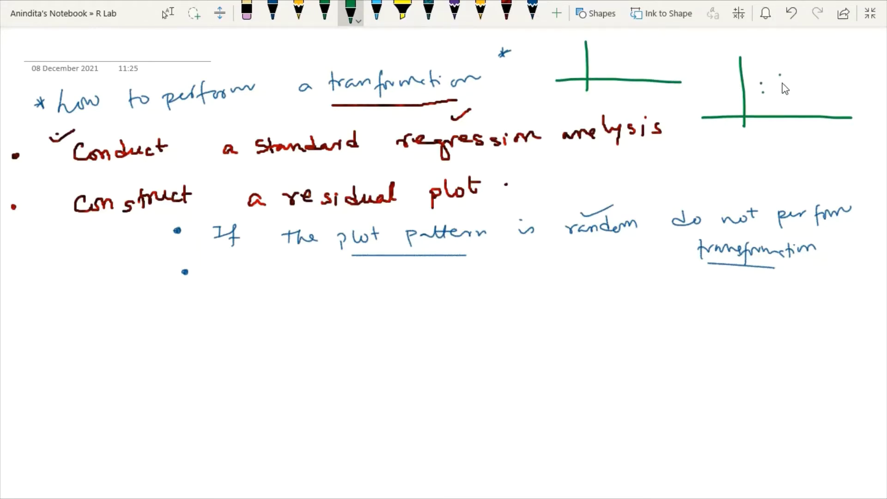
click(780, 100)
click(795, 104)
click(810, 109)
click(820, 100)
click(805, 93)
click(806, 84)
click(811, 73)
click(821, 75)
click(817, 65)
click(821, 58)
click(829, 70)
click(835, 98)
drag(791, 138, 862, 134)
Draw a rising band of points with an upward arrow in the left-hand plot and circle the random points in the other.
mouse_move(607, 64)
mouse_down()
mouse_move(669, 44)
mouse_move(626, 71)
mouse_move(618, 67)
mouse_move(665, 47)
mouse_up()
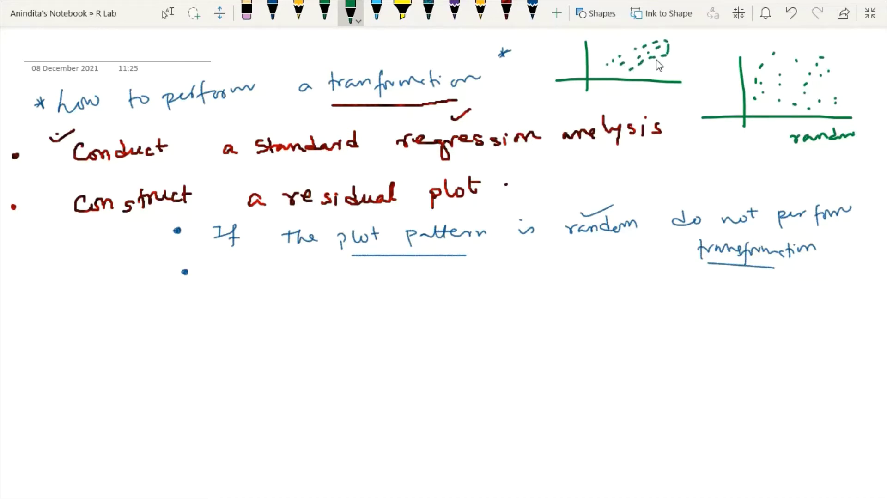
drag(641, 77, 693, 63)
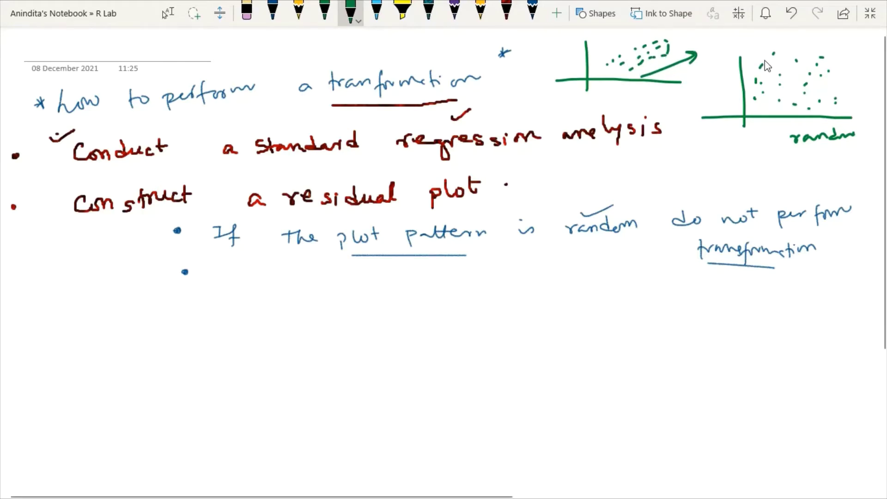
mouse_move(758, 48)
mouse_down()
mouse_move(748, 78)
mouse_move(764, 105)
mouse_move(837, 119)
mouse_move(854, 82)
mouse_move(830, 59)
mouse_move(780, 41)
mouse_move(761, 56)
mouse_up()
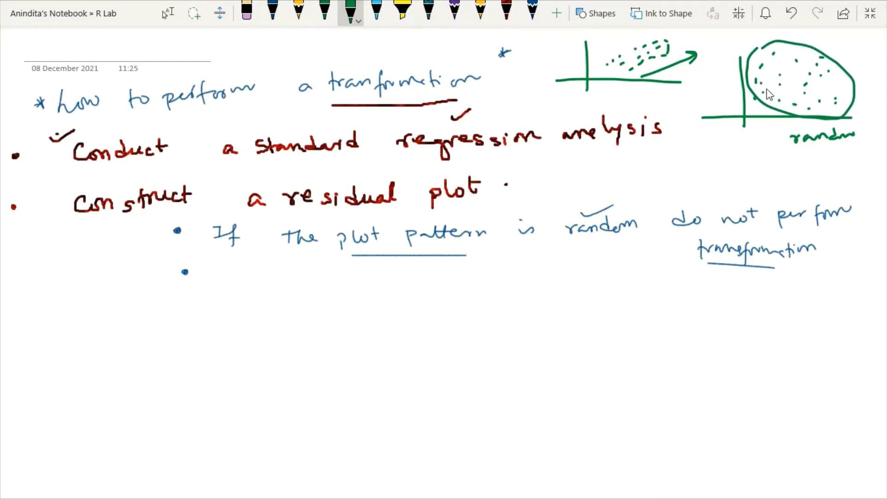
Add arrowheads to the random plot's axes and label them y and x, underlining both labels.
drag(844, 111, 844, 127)
mouse_move(746, 78)
mouse_down()
mouse_move(741, 57)
mouse_move(731, 64)
mouse_move(747, 62)
mouse_up()
drag(861, 119, 877, 124)
drag(711, 59, 720, 76)
drag(865, 137, 875, 136)
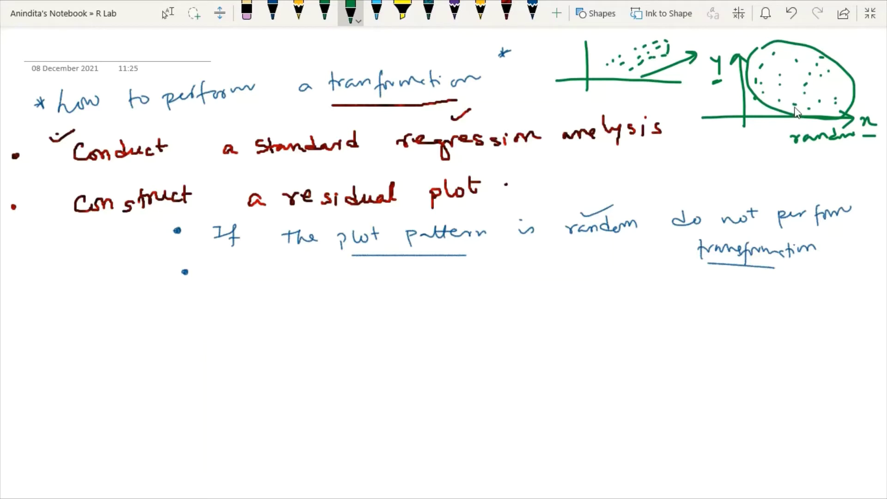
In green, circle the y and x labels, tick the random scatter and the regression analysis line, and box "transformation".
mouse_move(714, 46)
mouse_down()
mouse_move(706, 87)
mouse_move(736, 57)
mouse_up()
mouse_move(864, 111)
mouse_down()
mouse_move(856, 126)
mouse_move(880, 124)
mouse_move(858, 123)
mouse_up()
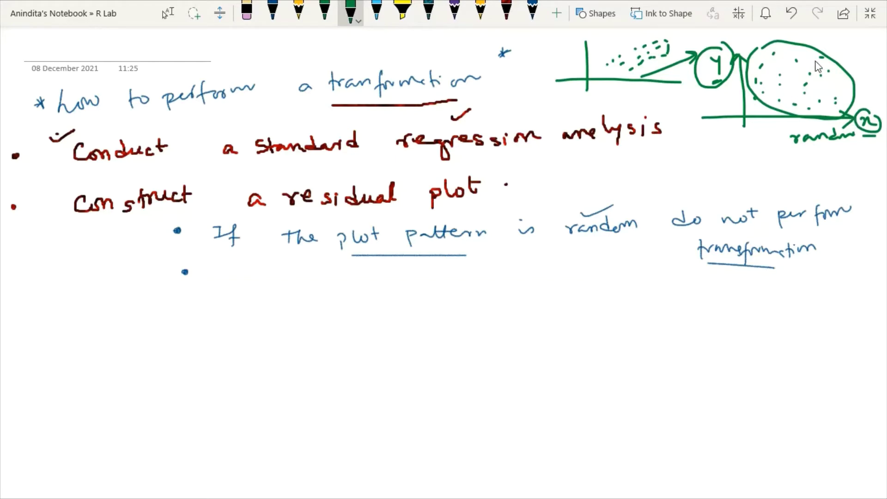
drag(834, 58, 867, 51)
mouse_move(703, 265)
mouse_down()
mouse_move(824, 264)
mouse_move(819, 241)
mouse_move(696, 230)
mouse_move(688, 262)
mouse_up()
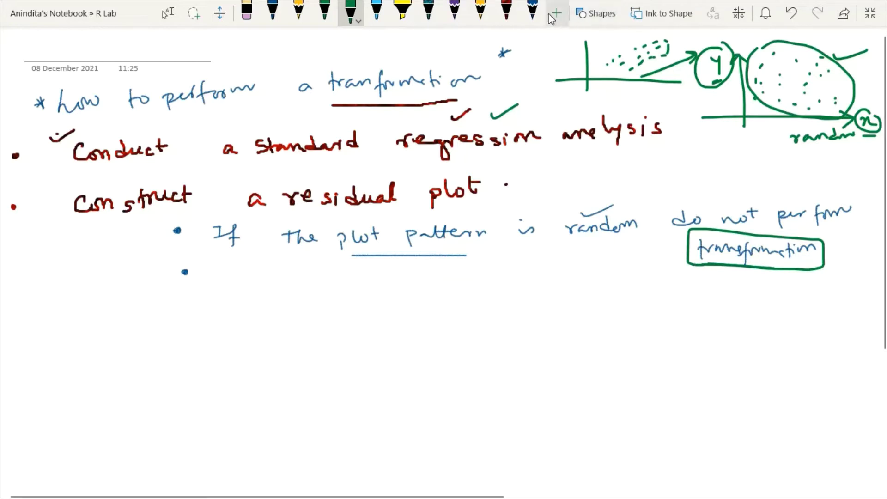
Fill the second sub-bullet in blue with ditto marks followed by "is not random" and "contin." below.
click(533, 11)
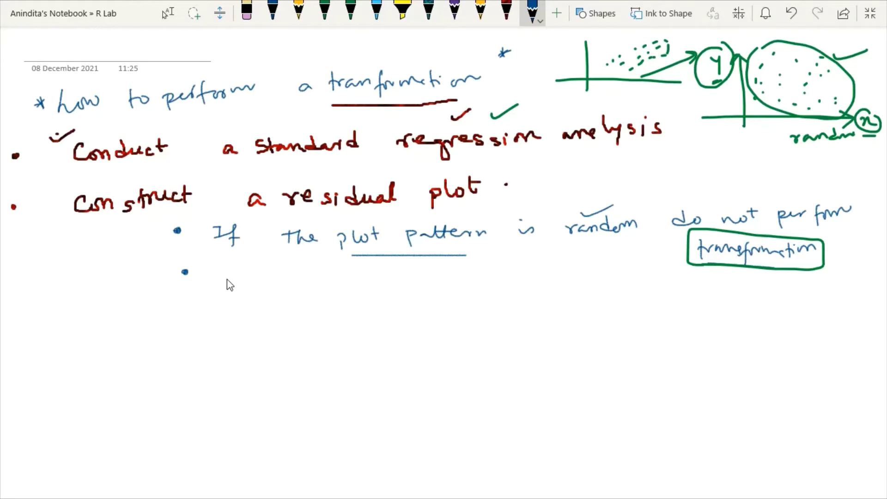
drag(236, 275, 241, 279)
drag(353, 276, 352, 282)
drag(452, 263, 451, 268)
mouse_move(456, 263)
mouse_down()
mouse_move(493, 278)
mouse_move(578, 284)
mouse_up()
drag(574, 276, 624, 280)
mouse_move(634, 265)
mouse_down()
mouse_move(635, 280)
mouse_move(669, 278)
mouse_up()
mouse_move(553, 306)
mouse_down()
mouse_move(554, 314)
mouse_move(611, 315)
mouse_up()
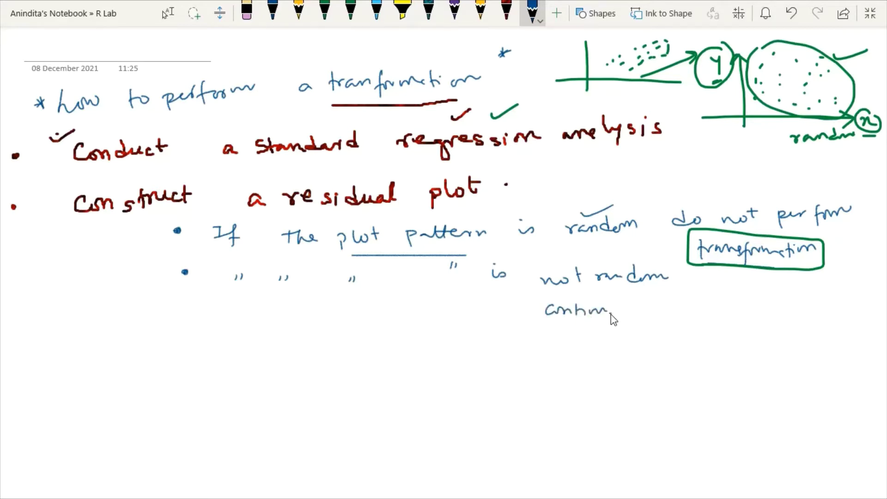
Box "residual plot" in blue, add a star and tick beside it, retrace the random plot's y axis and underline "residual".
mouse_move(313, 216)
mouse_down()
mouse_move(496, 216)
mouse_move(502, 184)
mouse_move(386, 172)
mouse_move(287, 180)
mouse_move(282, 219)
mouse_move(306, 216)
mouse_up()
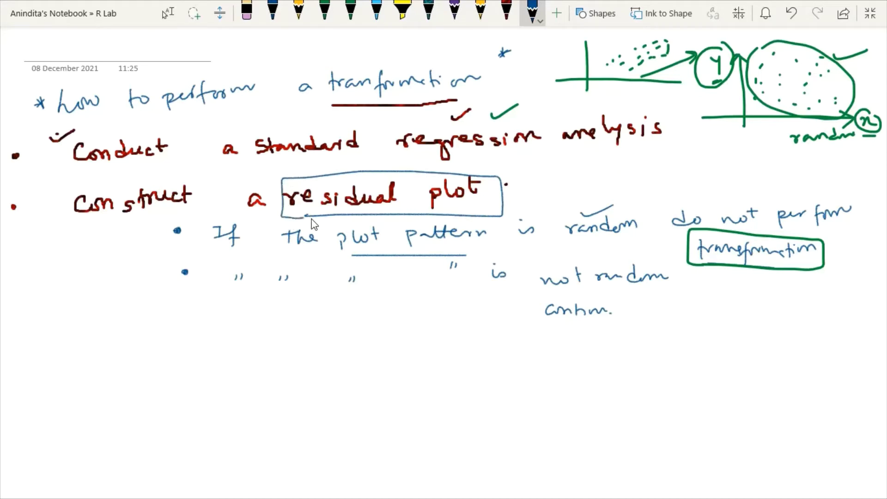
mouse_move(520, 165)
mouse_down()
mouse_move(518, 179)
mouse_move(525, 169)
mouse_up()
drag(518, 196, 543, 191)
mouse_move(758, 40)
mouse_down()
mouse_move(743, 85)
mouse_move(745, 122)
mouse_up()
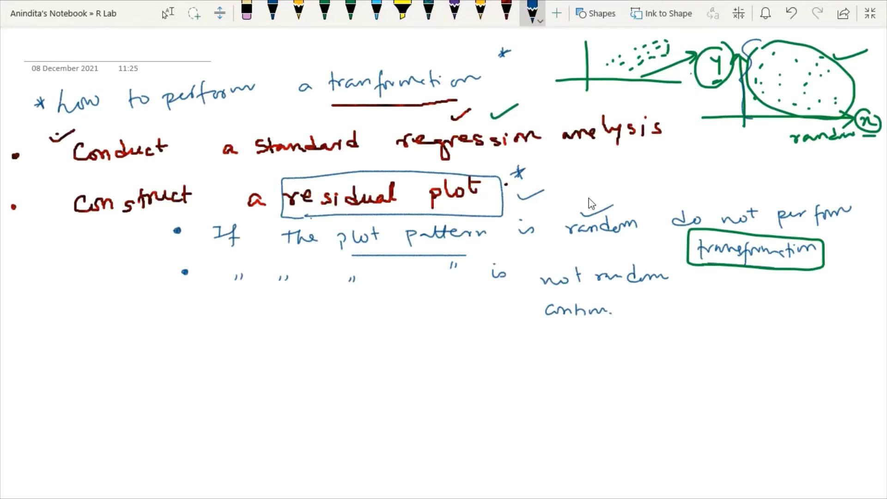
drag(351, 204, 397, 201)
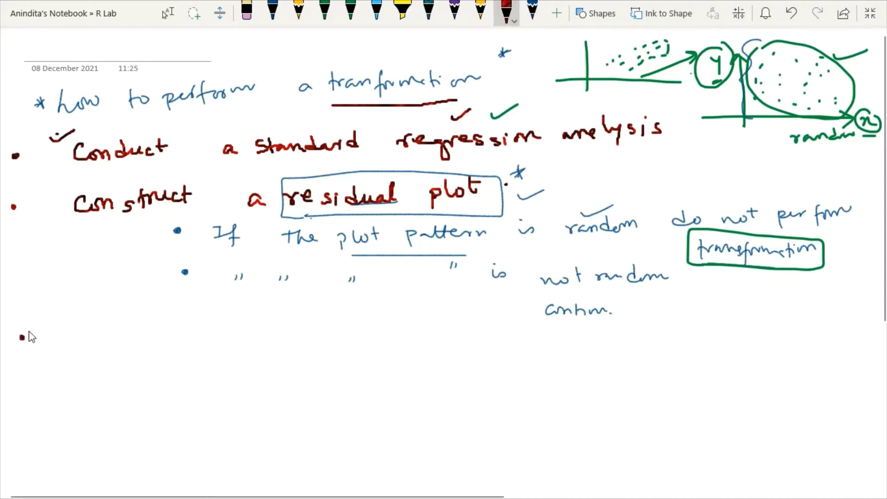
Handwrite a third red bullet reading "Compute the coefficient of determination" and underline "coefficient of determination".
mouse_move(107, 325)
mouse_down()
mouse_move(144, 337)
mouse_move(175, 324)
mouse_move(190, 337)
mouse_move(193, 328)
mouse_move(263, 343)
mouse_up()
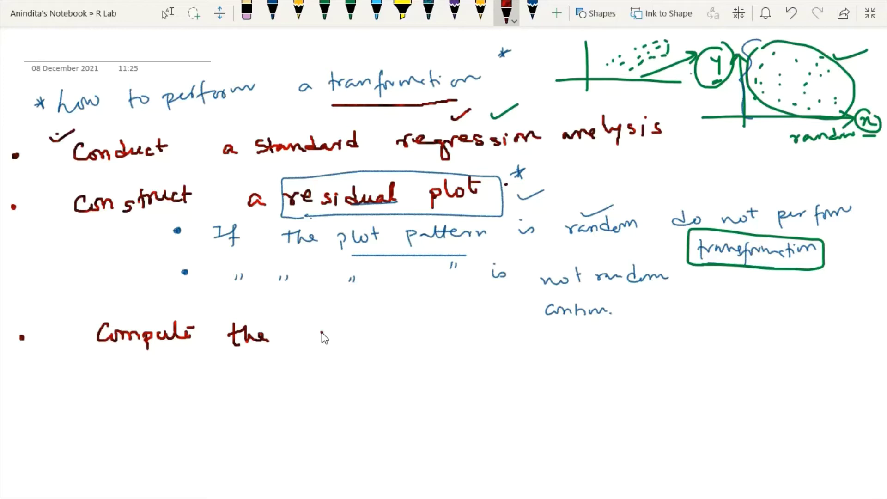
mouse_move(322, 334)
mouse_down()
mouse_move(356, 340)
mouse_move(363, 328)
mouse_move(362, 356)
mouse_move(387, 328)
mouse_move(430, 338)
mouse_move(459, 330)
mouse_move(498, 352)
mouse_move(543, 345)
mouse_move(556, 331)
mouse_move(589, 348)
mouse_move(620, 338)
mouse_move(698, 339)
mouse_up()
drag(352, 365, 697, 368)
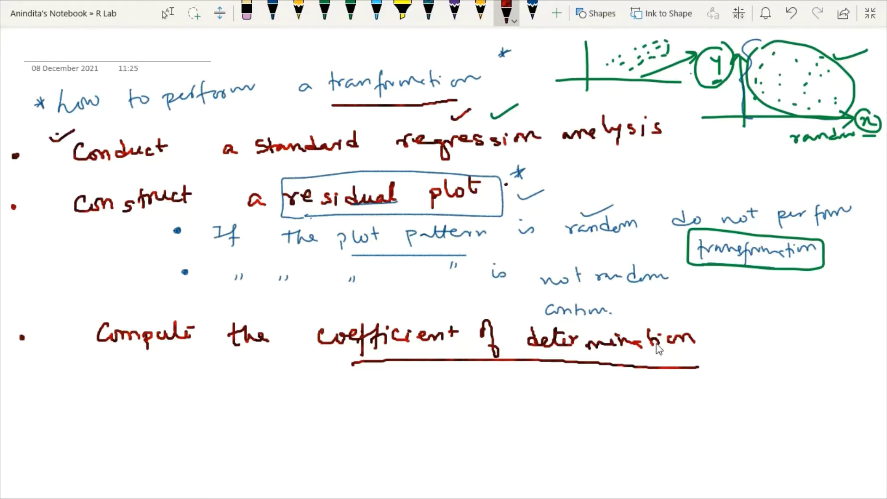
Add "(R-squared)" after the coefficient of determination and tick both terms in red.
drag(306, 319, 339, 306)
mouse_move(737, 324)
mouse_down()
mouse_move(735, 368)
mouse_move(746, 332)
mouse_move(747, 348)
mouse_move(856, 339)
mouse_up()
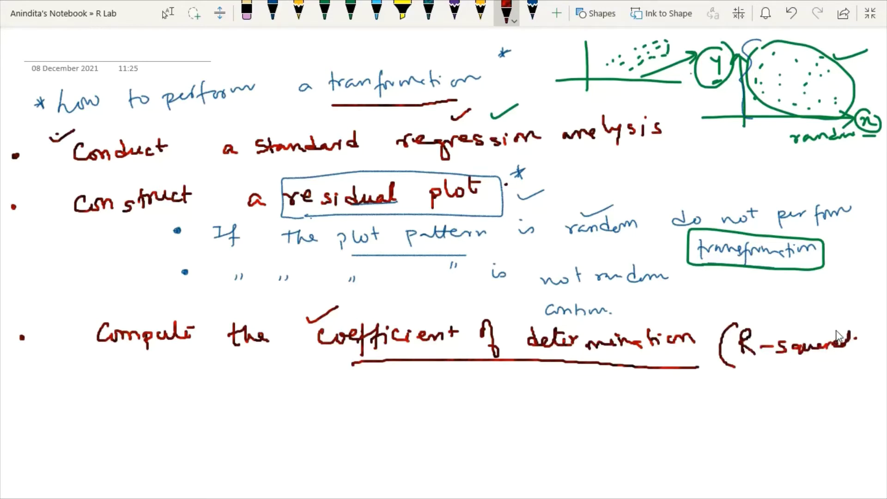
drag(843, 319, 849, 356)
drag(755, 318, 793, 307)
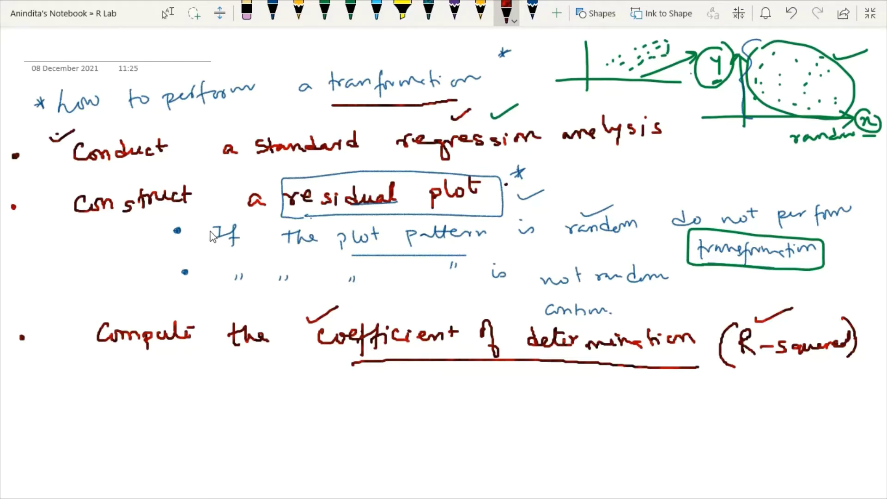
Handwrite a fourth red bullet reading "Choose a transformation method" and tick it.
click(26, 395)
mouse_move(102, 388)
mouse_down()
mouse_move(233, 405)
mouse_move(245, 415)
mouse_move(340, 402)
mouse_move(354, 418)
mouse_move(430, 410)
mouse_up()
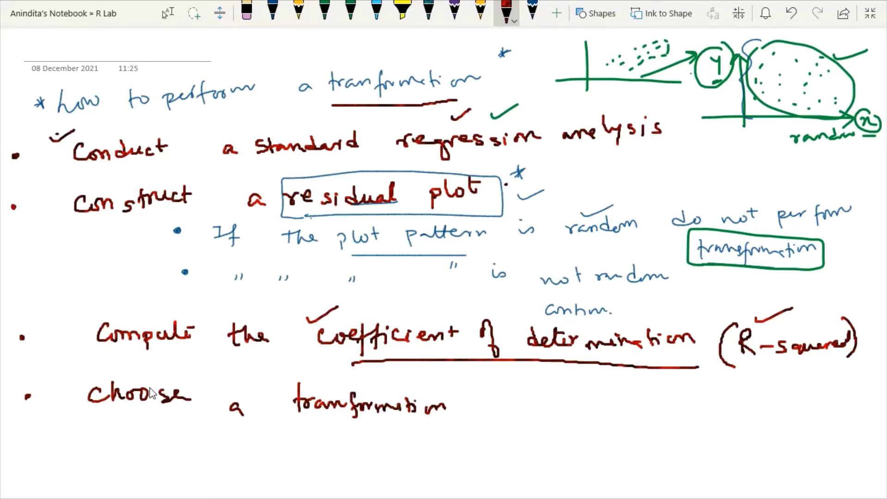
drag(11, 380, 35, 371)
mouse_move(481, 406)
mouse_down()
mouse_move(523, 399)
mouse_move(524, 406)
mouse_move(555, 396)
mouse_move(585, 403)
mouse_up()
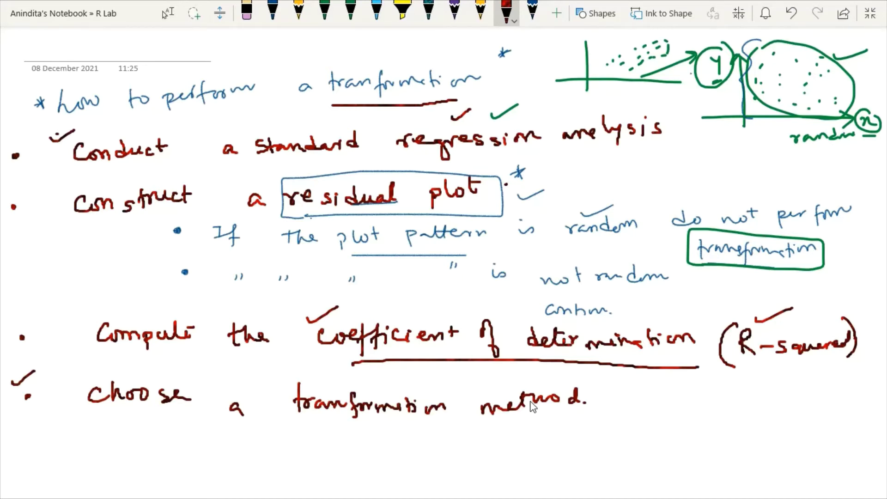
Tick the "Choose a transformation method" bullet and handwrite a fifth red bullet reading "Transform the independent var".
drag(603, 388, 631, 382)
click(38, 463)
drag(121, 452, 148, 447)
mouse_move(137, 450)
mouse_down()
mouse_move(136, 463)
mouse_move(153, 455)
mouse_up()
mouse_move(160, 457)
mouse_down()
mouse_move(197, 470)
mouse_move(249, 459)
mouse_move(240, 438)
mouse_move(365, 460)
mouse_move(403, 448)
mouse_move(409, 456)
mouse_move(399, 454)
mouse_move(472, 452)
mouse_move(486, 460)
mouse_move(578, 451)
mouse_up()
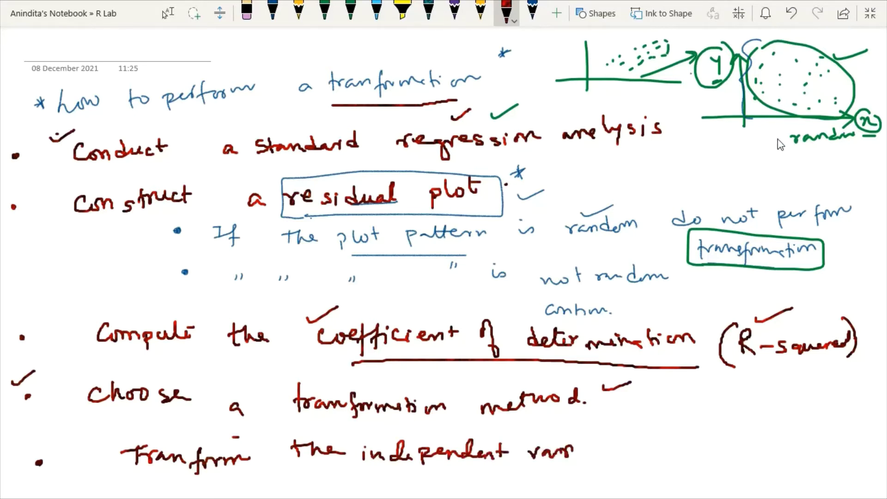
Circle the random plot's x label in red and extend the fifth bullet with ", dependent, both".
mouse_move(871, 107)
mouse_down()
mouse_move(847, 135)
mouse_move(866, 114)
mouse_up()
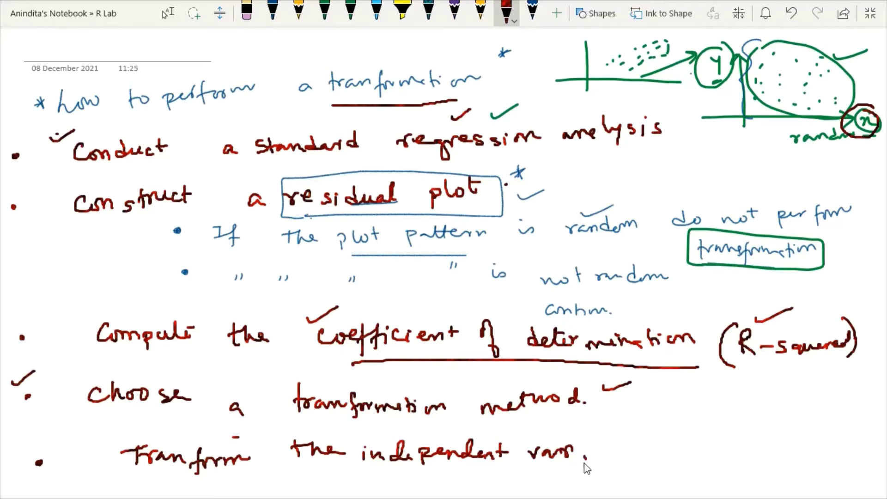
drag(586, 456, 584, 465)
mouse_move(628, 429)
mouse_down()
mouse_move(650, 454)
mouse_move(658, 441)
mouse_move(711, 446)
mouse_move(722, 427)
mouse_move(743, 451)
mouse_move(734, 447)
mouse_move(821, 434)
mouse_up()
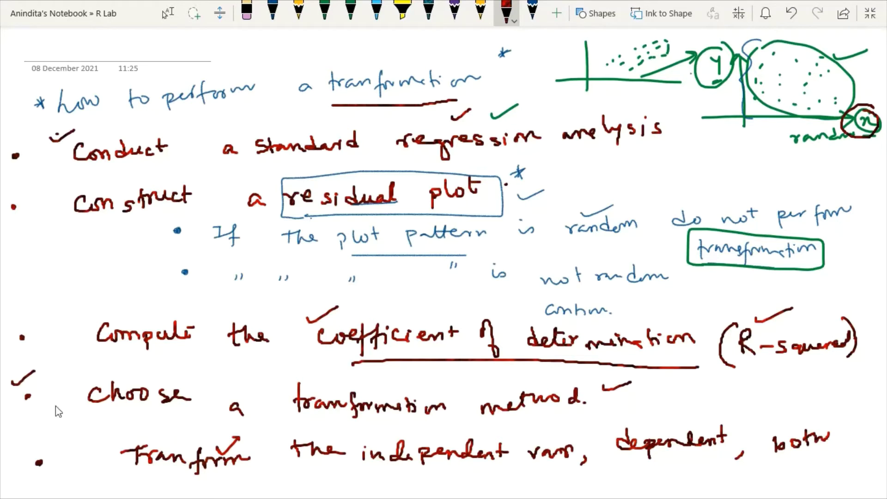
Tick the fifth bullet and handwrite a sixth reading "Construct regression analysis → using transformed var.".
drag(91, 438, 102, 435)
click(52, 489)
mouse_move(185, 479)
mouse_down()
mouse_move(221, 494)
mouse_move(222, 485)
mouse_move(238, 495)
mouse_move(304, 485)
mouse_move(413, 491)
mouse_move(435, 483)
mouse_move(446, 491)
mouse_move(562, 491)
mouse_move(576, 486)
mouse_move(556, 487)
mouse_move(622, 487)
mouse_move(662, 473)
mouse_move(683, 486)
mouse_move(713, 479)
mouse_move(858, 477)
mouse_up()
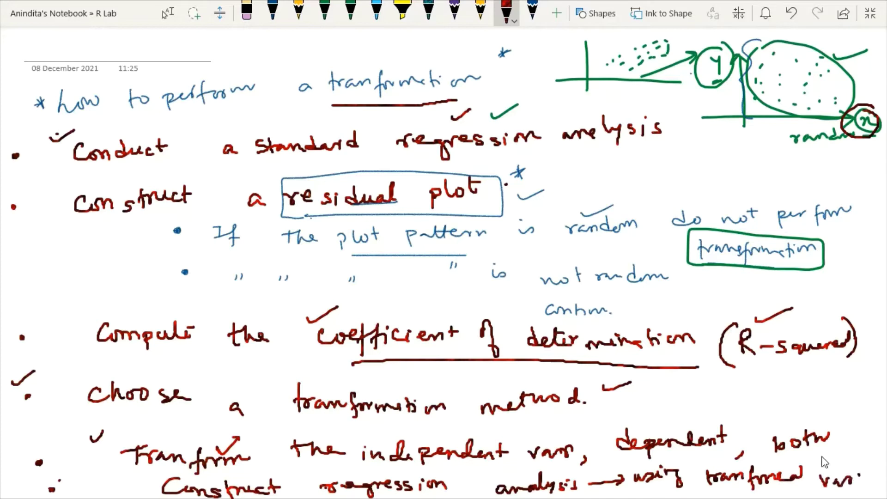
Tick "dependent" and the sixth bullet's wording in red, and underline "using transformed var".
drag(726, 419, 757, 408)
drag(128, 495, 146, 494)
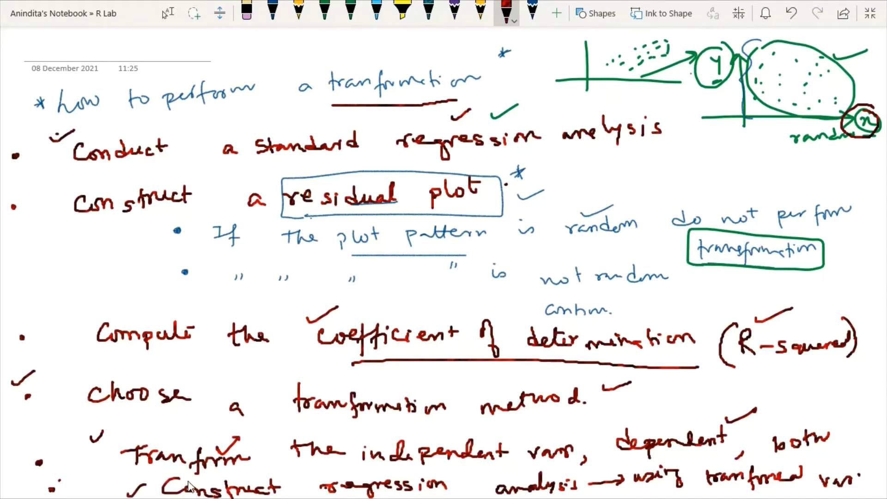
drag(472, 475, 497, 472)
drag(669, 492, 832, 497)
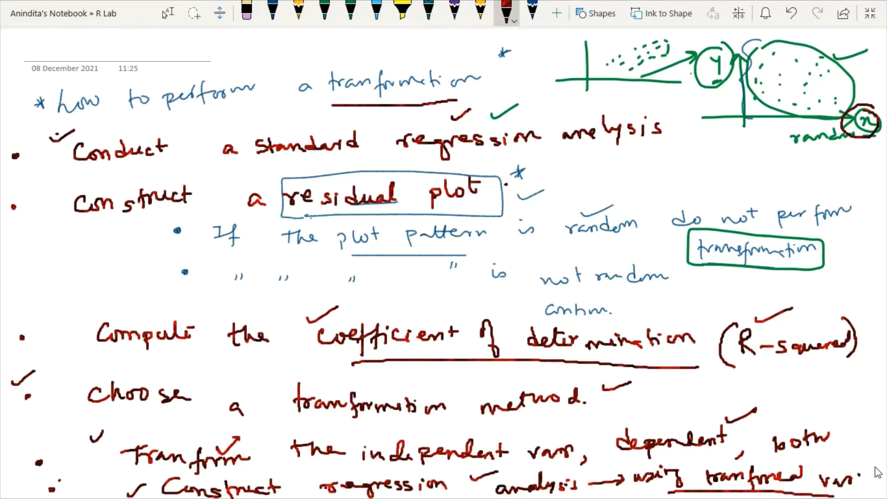
mouse_move(864, 451)
mouse_down()
mouse_move(874, 464)
mouse_move(863, 463)
mouse_up()
drag(862, 457, 874, 458)
Switch to RStudio and highlight the salary.csv file name in the script's read.csv line.
click(589, 486)
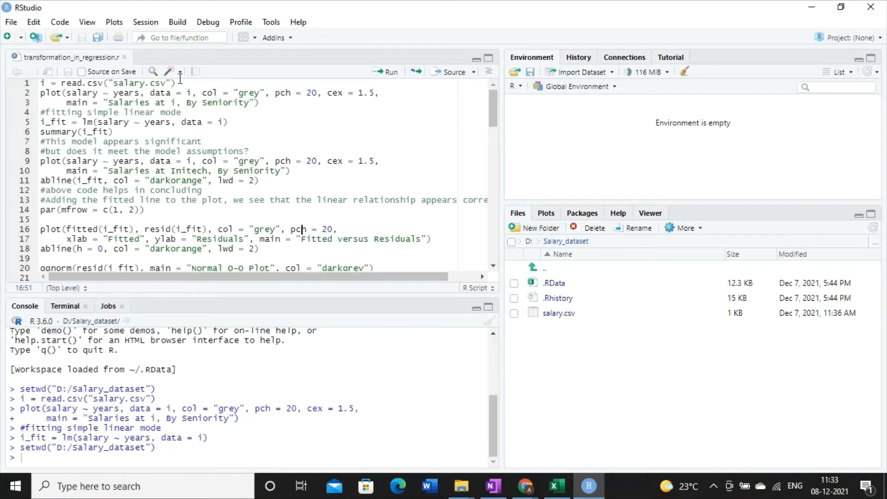
double_click(150, 85)
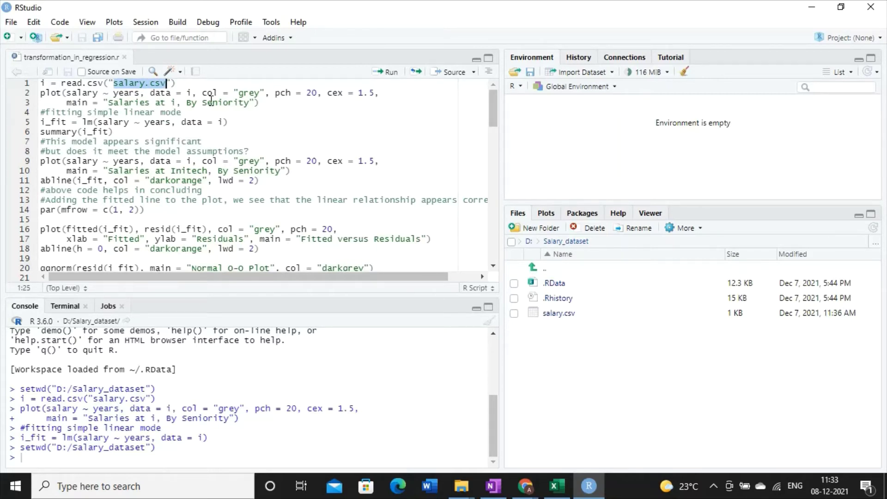
Switch to the salary.csv workbook in Excel and examine the two column headers and first data rows.
click(556, 486)
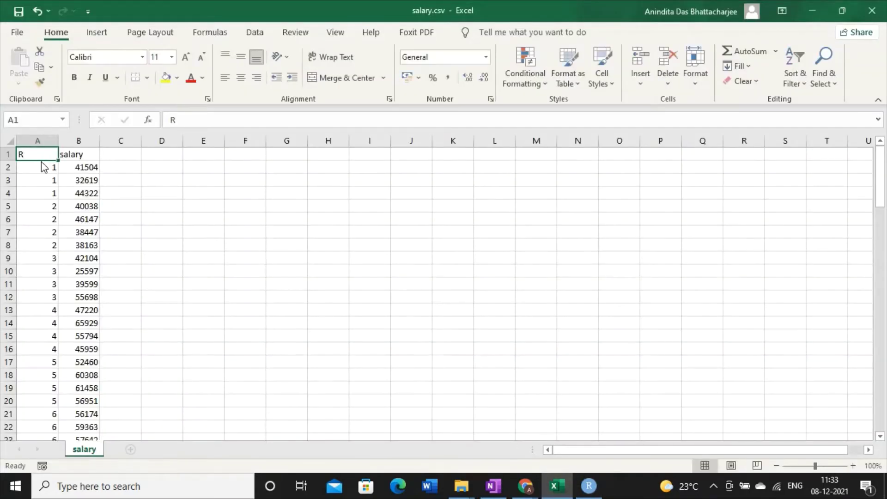
click(71, 154)
click(56, 204)
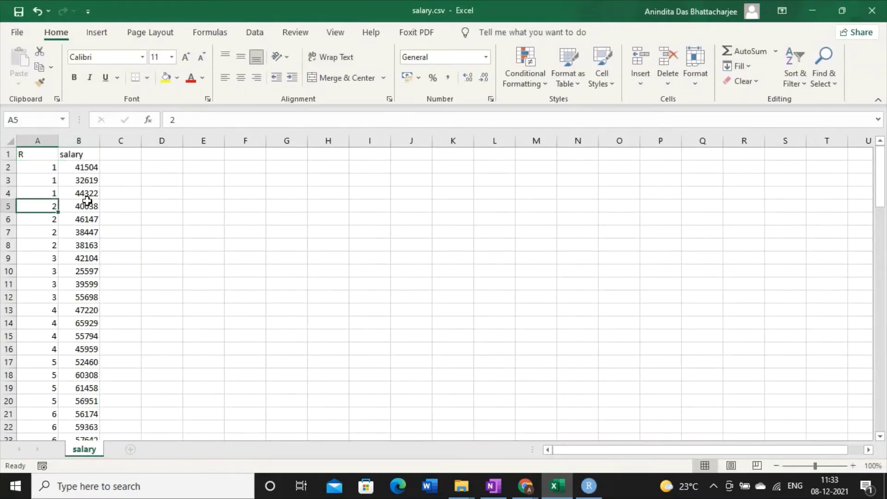
click(86, 202)
click(37, 182)
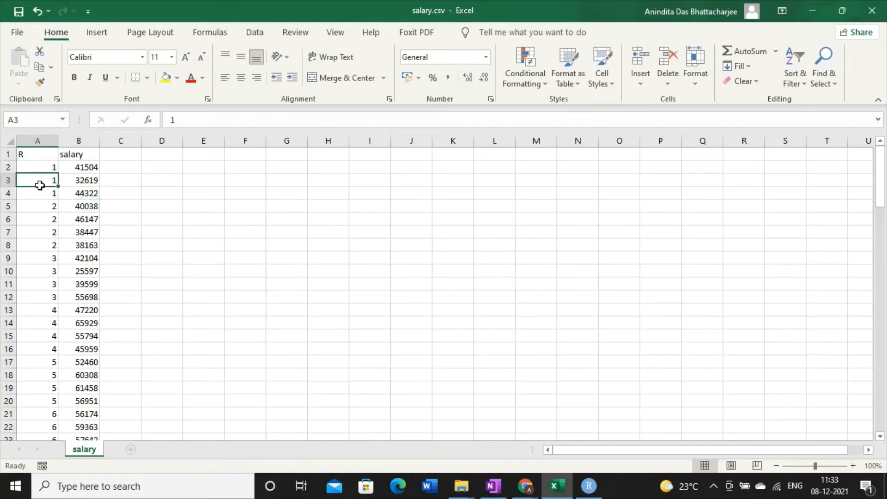
Select the salary values from B6 down to B48 to review the data further down.
click(75, 217)
drag(75, 217, 79, 437)
key(shift+Down)
key(shift+Down)
key(shift+Down)
key(shift+Down)
key(shift+Down)
key(shift+Down)
key(shift+Down)
key(shift+Down)
key(shift+Down)
key(shift+Down)
key(shift+Down)
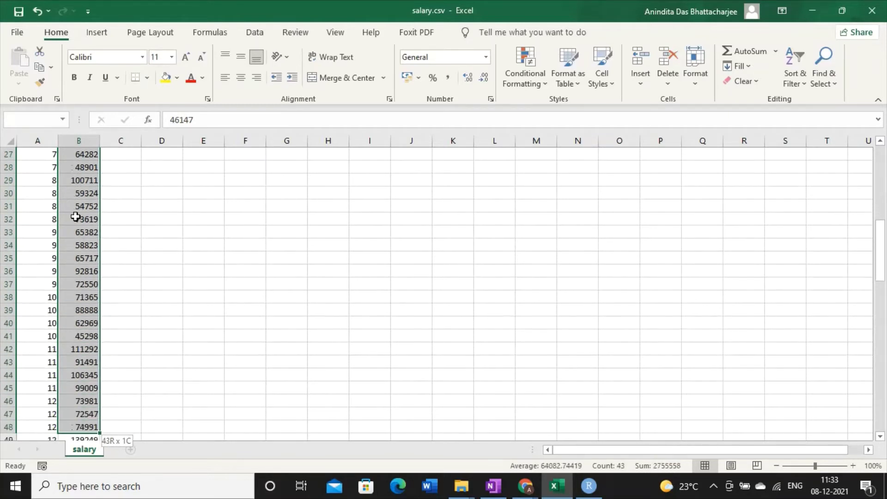
Return to the upper rows and compare the column A entries with the salaries in rows 7 and 8.
scroll(75, 217, up, 6)
click(79, 167)
click(43, 168)
click(93, 170)
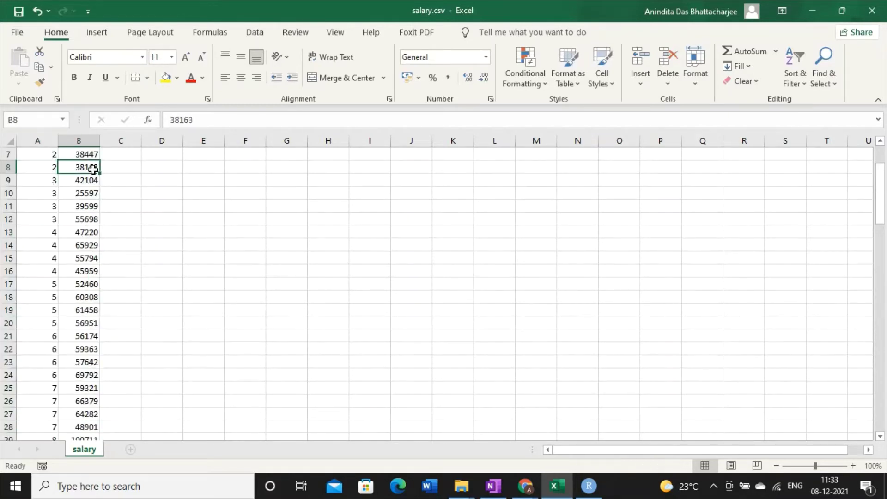
click(45, 157)
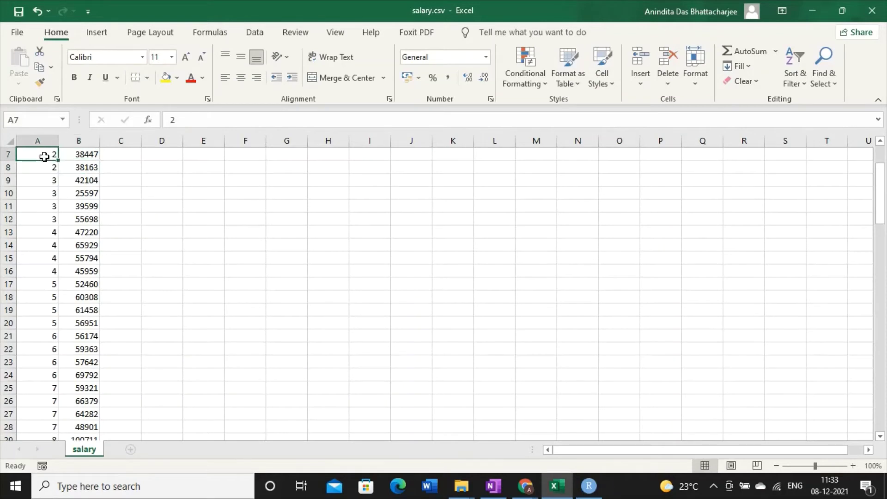
click(86, 157)
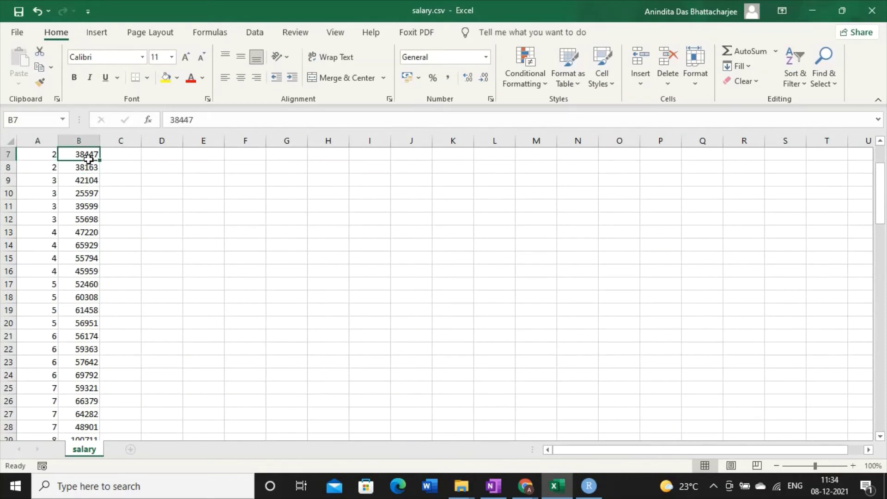
click(51, 171)
click(80, 172)
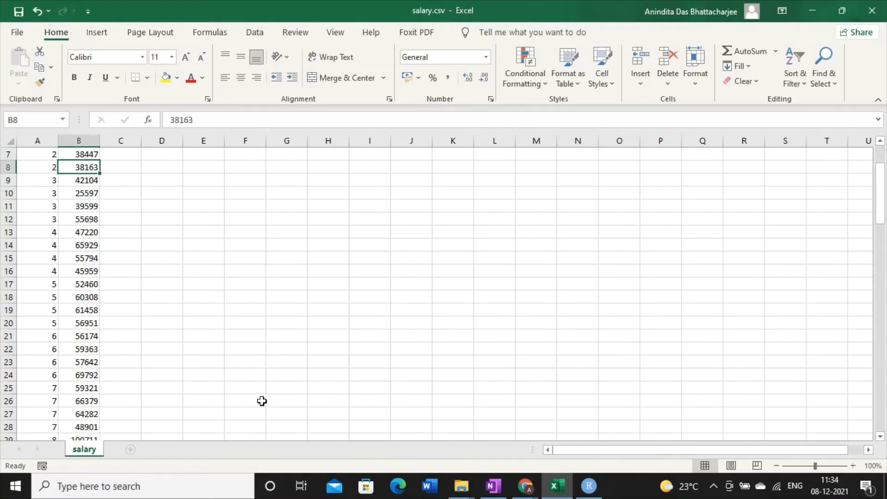
Switch to RStudio and locate the Salary_dataset folder on drive D in the folder chooser, then close the chooser without opening it.
click(589, 486)
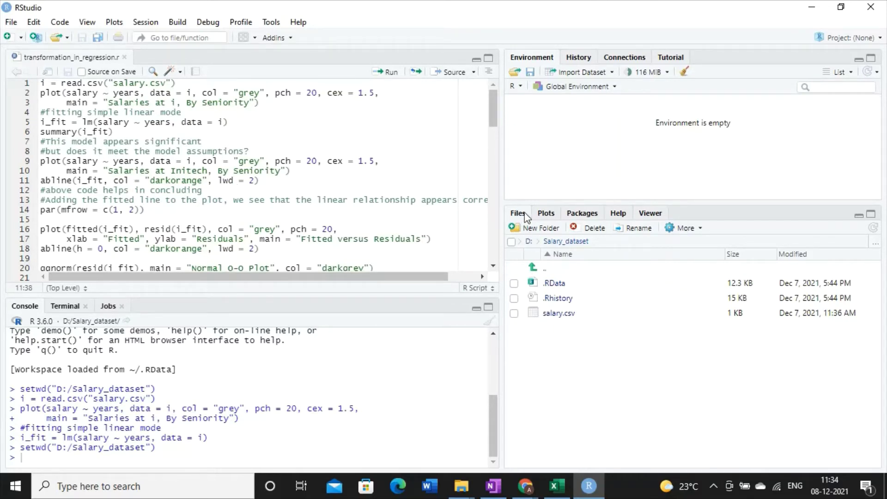
click(874, 246)
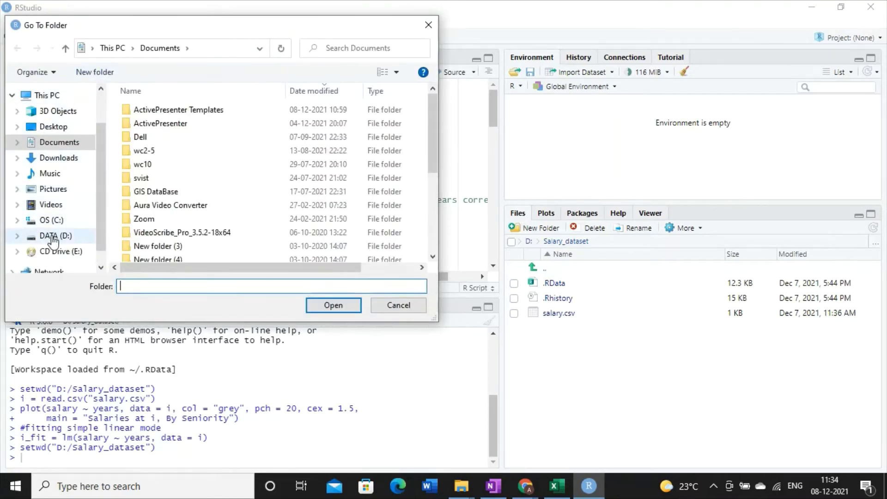
click(51, 236)
click(155, 166)
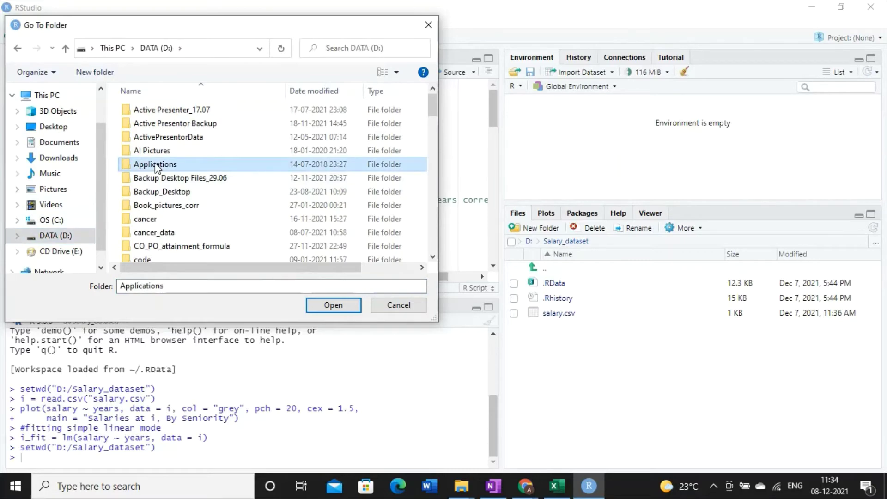
text(set)
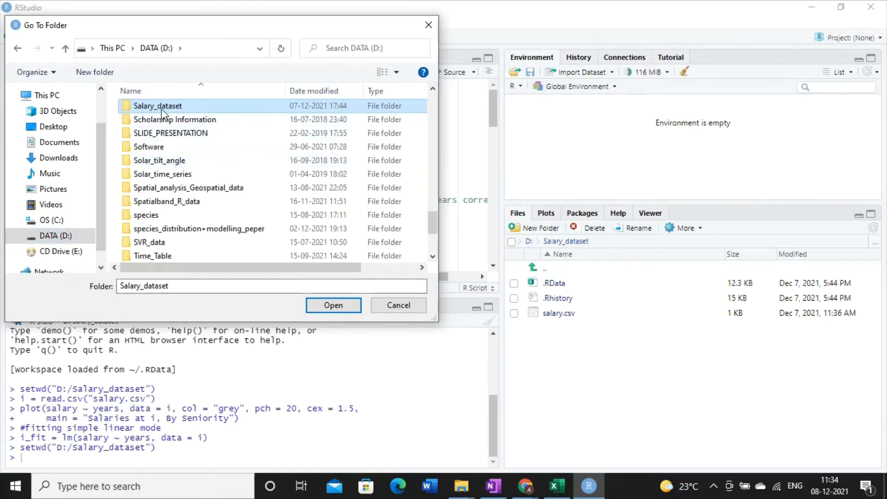
click(398, 305)
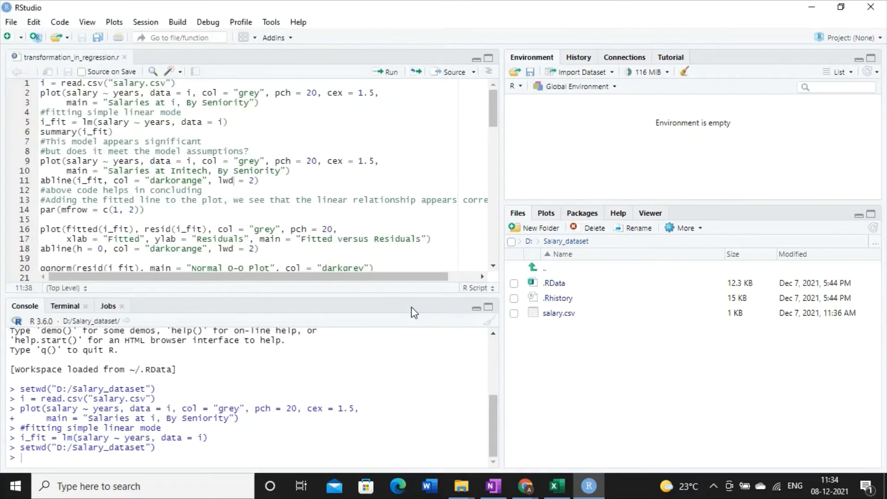
Examine how to make Salary_dataset the working directory and highlight the latest setwd("D:/Salary_dataset") command in the console.
click(699, 232)
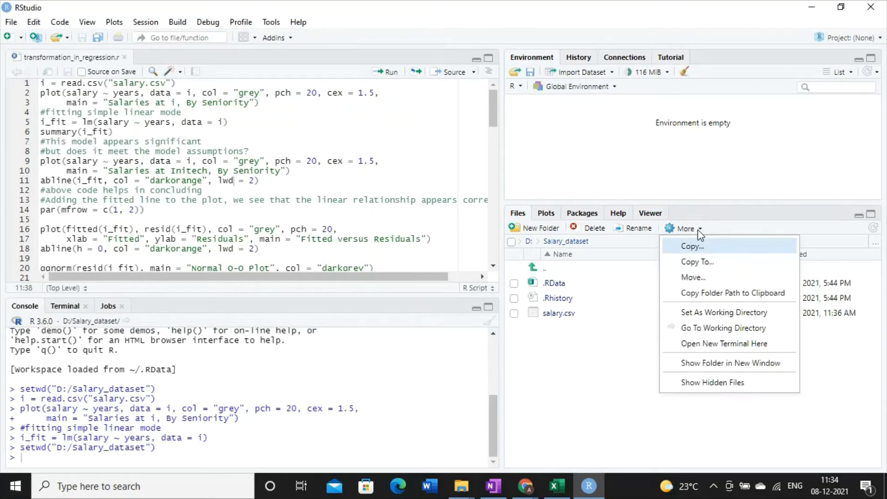
click(719, 314)
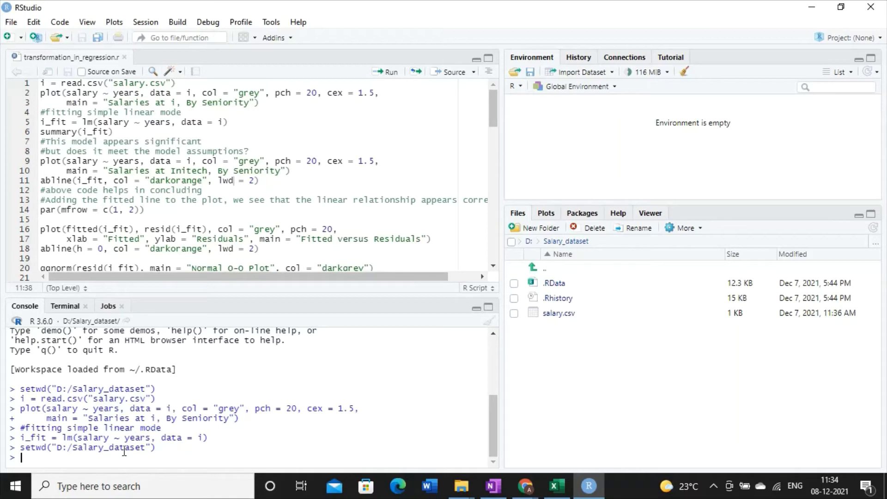
drag(165, 447, 19, 445)
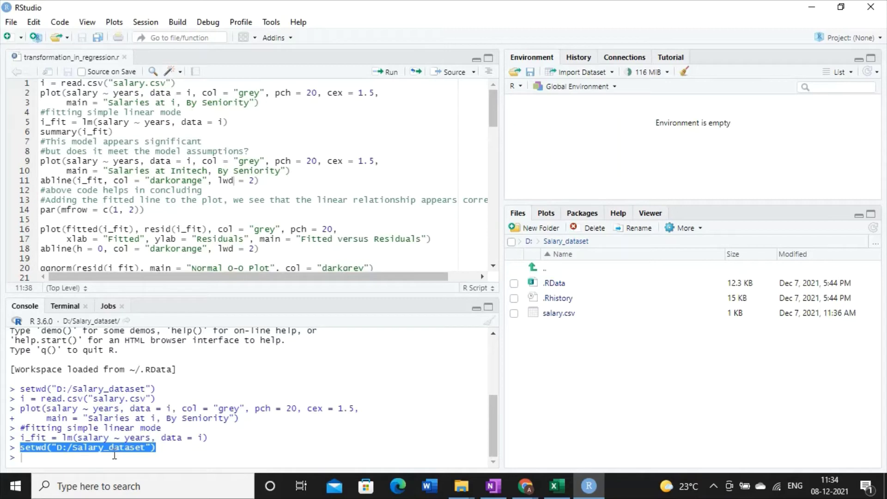
Run only line 1 of the script to load salary.csv into the data frame i.
click(296, 191)
triple_click(159, 82)
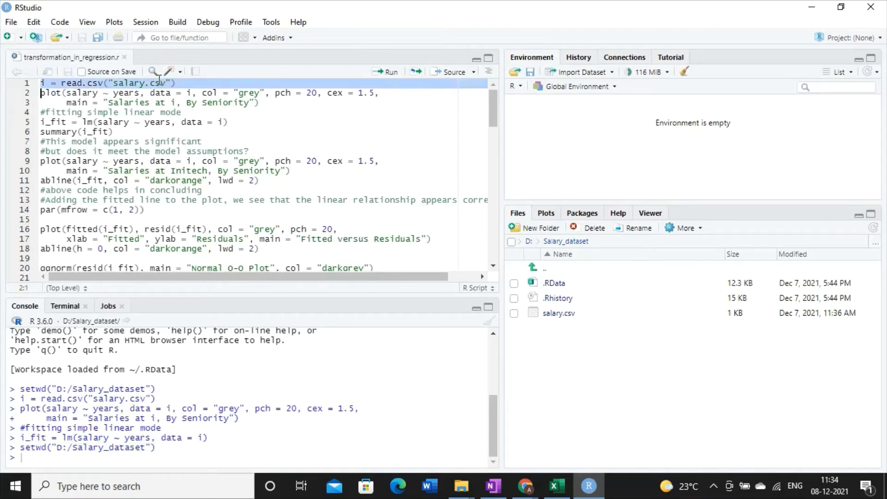
click(383, 72)
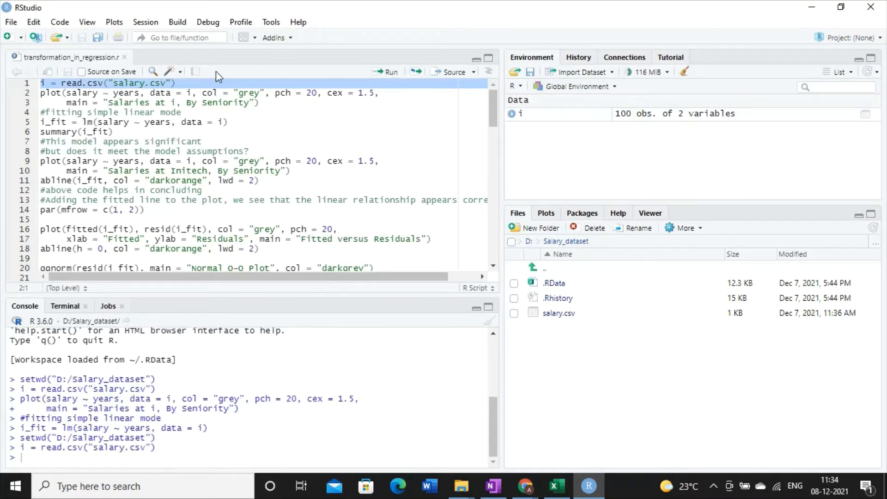
Highlight the variable i and the full read.csv line to review how the dataset is assigned.
click(46, 84)
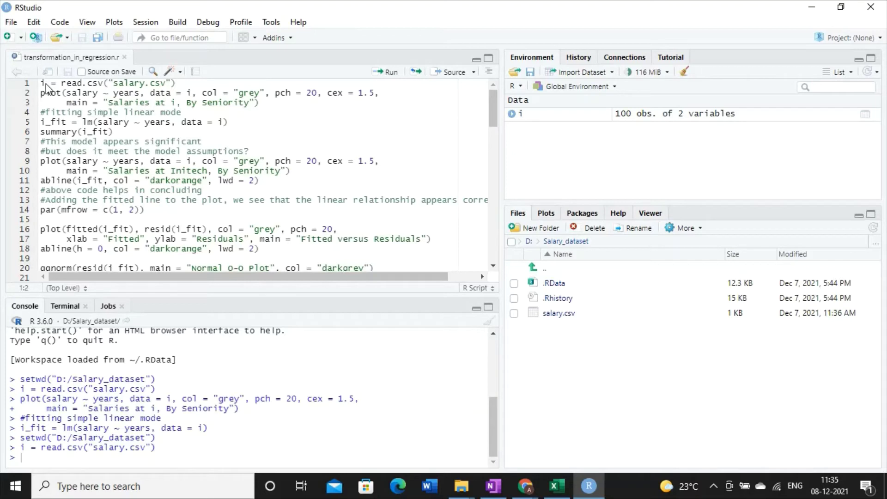
drag(46, 86, 31, 82)
triple_click(117, 86)
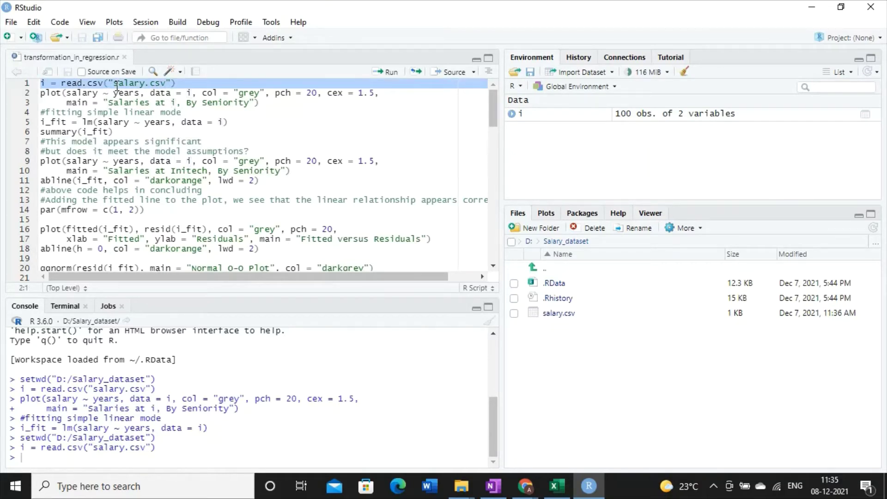
click(116, 87)
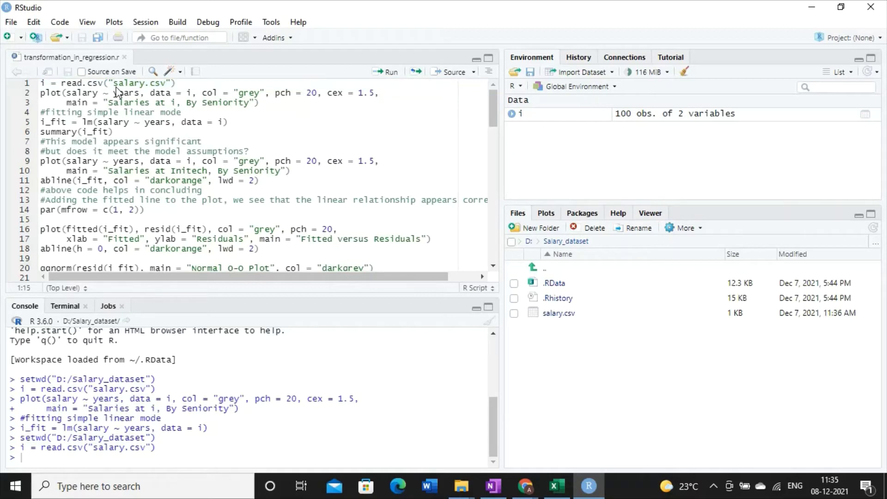
Review the plotting and model-fitting code on lines 2 to 20, highlighting the abline and par function names.
click(119, 113)
drag(41, 94, 126, 267)
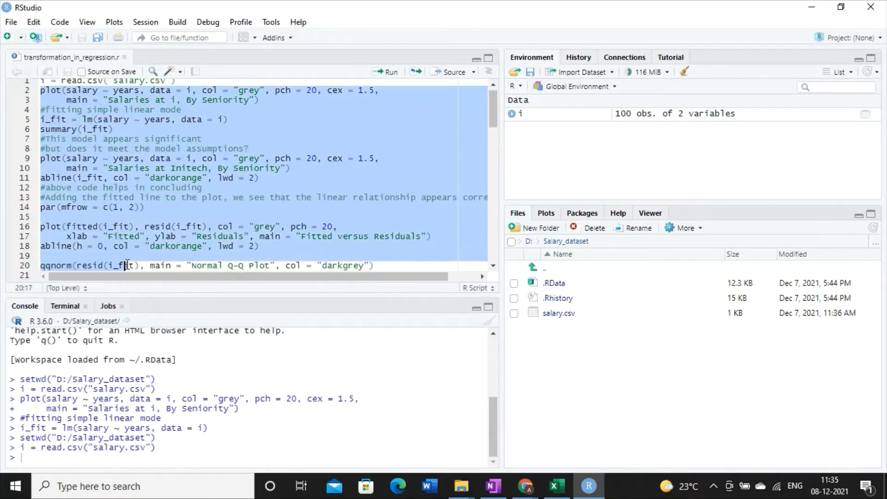
click(149, 207)
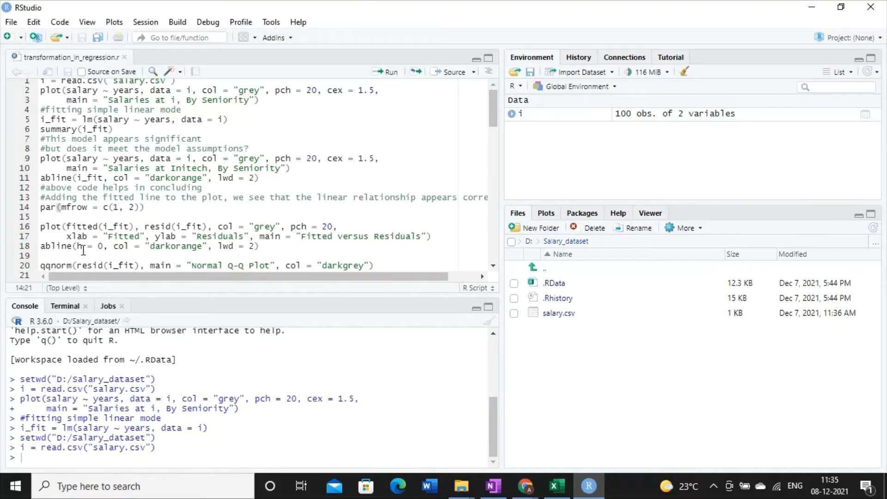
drag(72, 178, 40, 179)
mouse_move(40, 181)
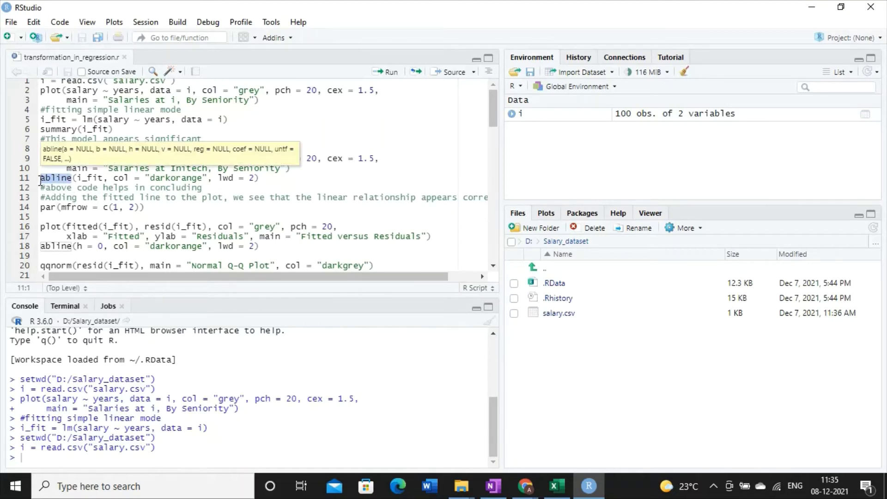
click(88, 179)
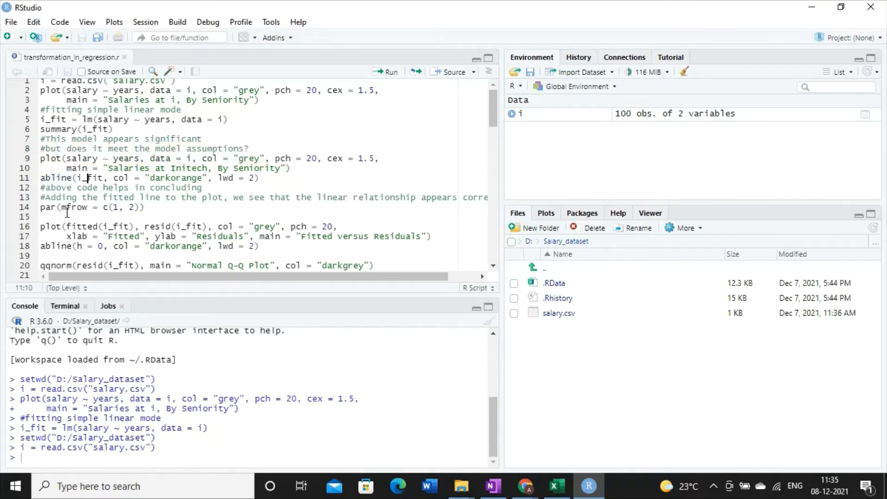
drag(56, 208, 40, 209)
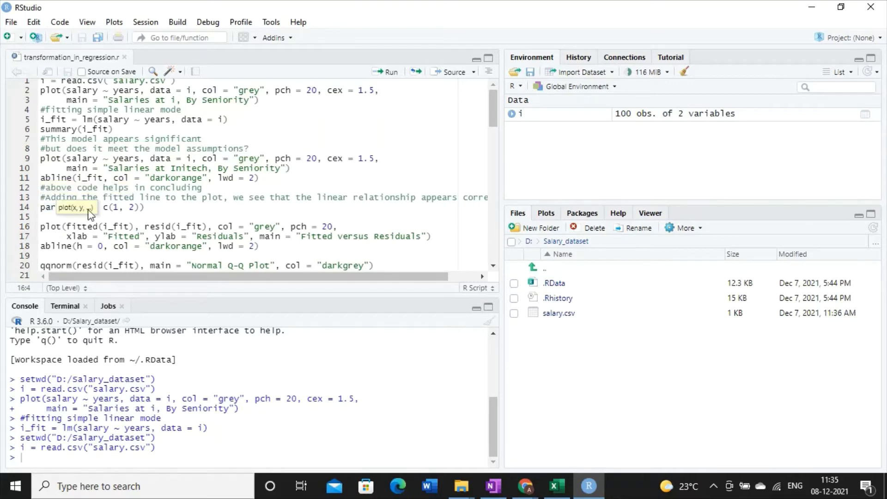
click(86, 227)
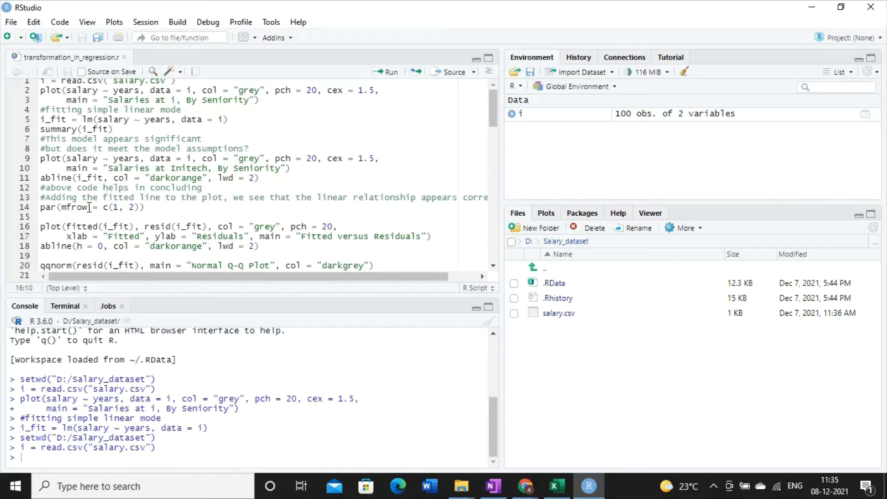
Review lines 14 to 21 and the read.csv line of the script, highlighting mfrow and the qqline function name.
drag(87, 208, 59, 208)
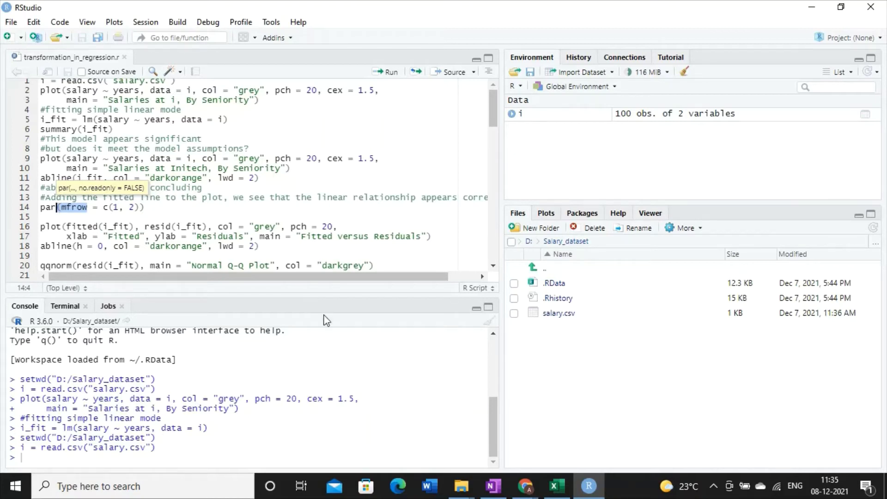
click(493, 268)
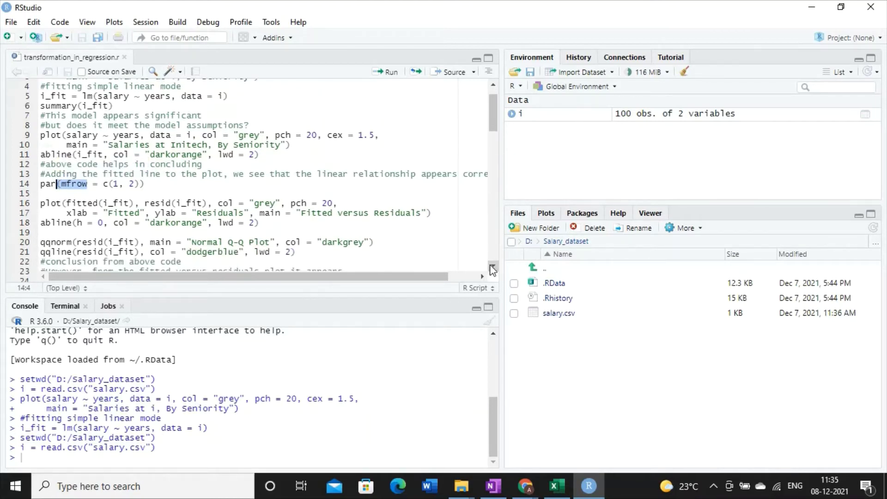
click(67, 203)
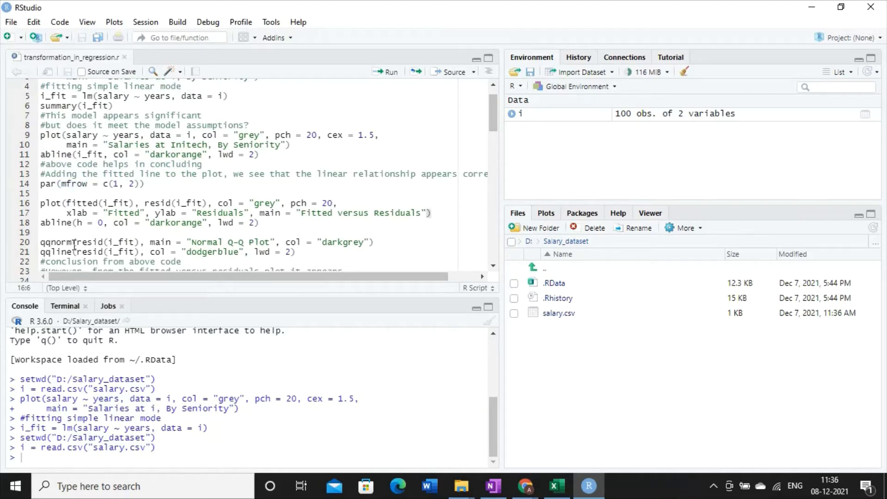
drag(72, 242, 38, 252)
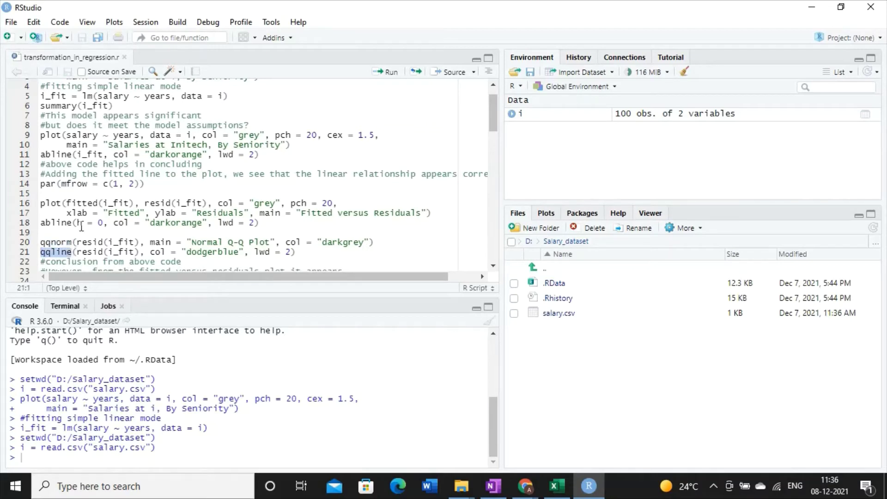
click(81, 223)
scroll(493, 90, up, 1)
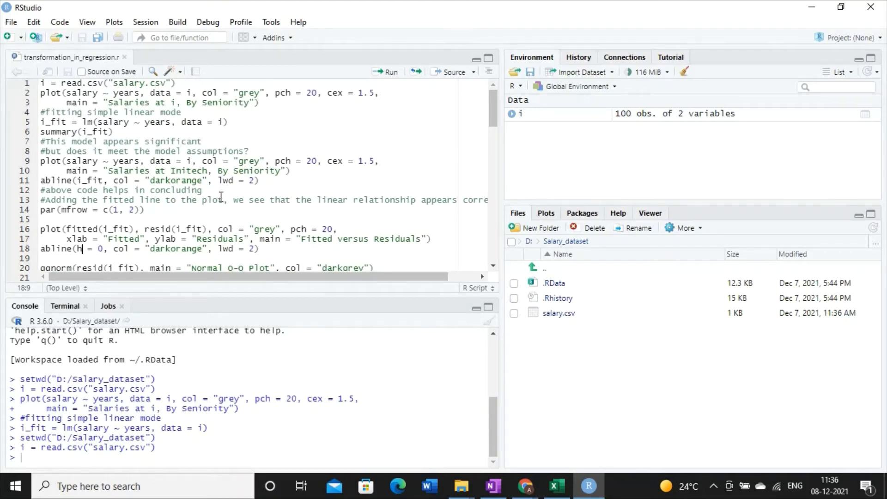
triple_click(146, 84)
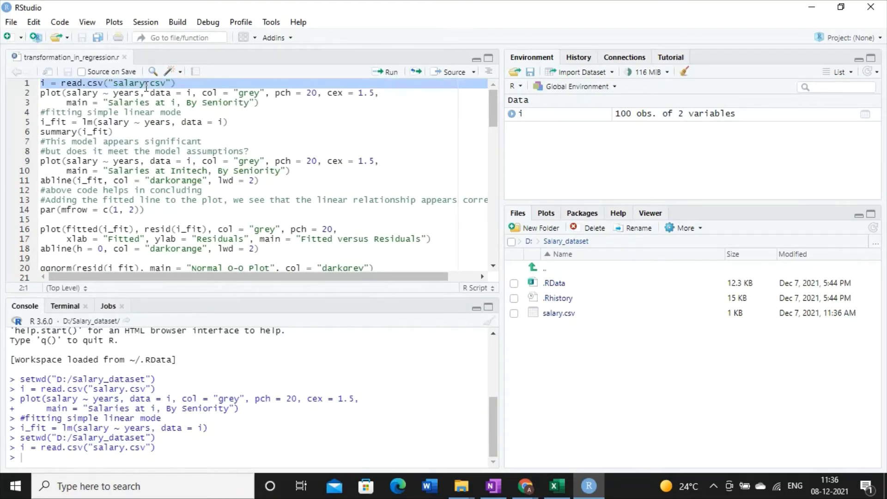
click(43, 95)
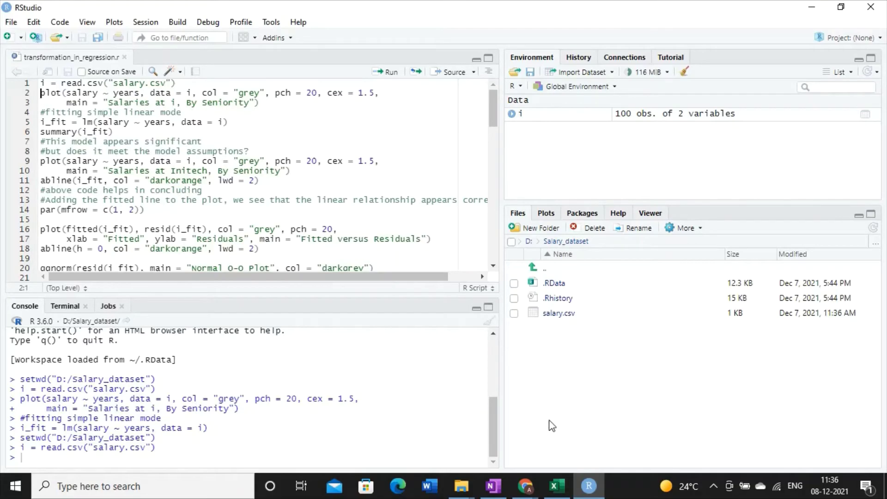
Switch to OneNote and handwrite "par( )" in red ink near the top of the blank R Lab page.
click(493, 485)
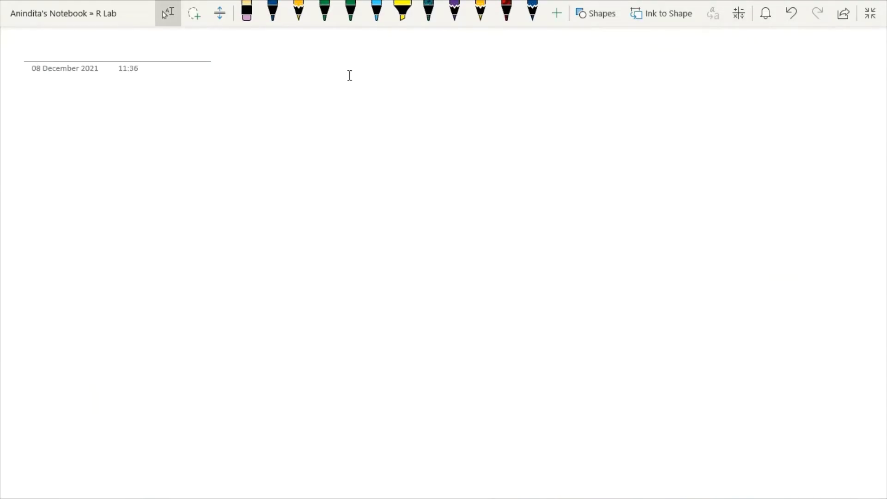
click(503, 18)
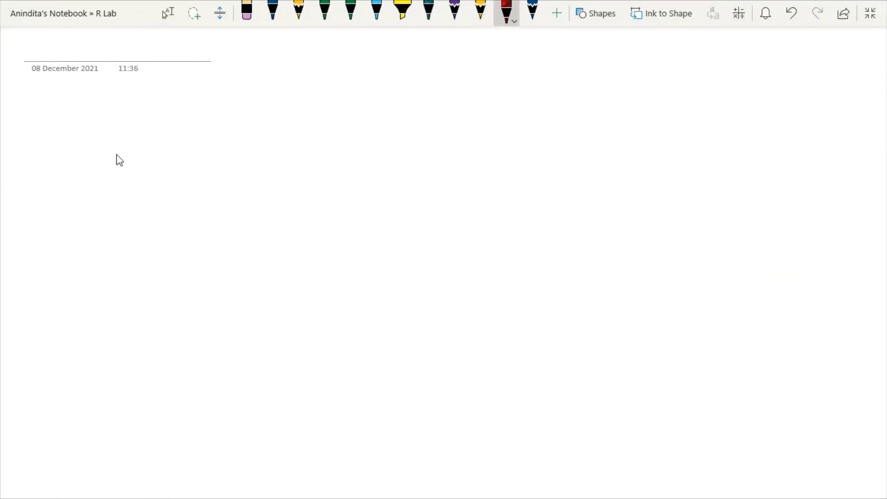
drag(86, 94, 96, 99)
mouse_move(106, 99)
mouse_down()
mouse_move(138, 90)
mouse_move(147, 103)
mouse_move(174, 99)
mouse_up()
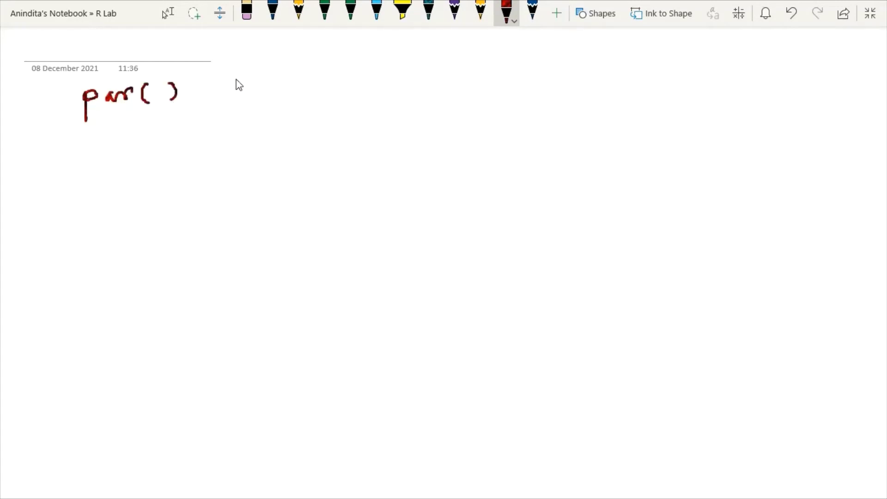
Tick par( ) and annotate it with an arrow and the underlined handwritten note "multiple graphs in a single plot.".
drag(174, 82, 197, 68)
mouse_move(211, 90)
mouse_down()
mouse_move(236, 91)
mouse_move(216, 98)
mouse_up()
mouse_move(275, 85)
mouse_down()
mouse_move(308, 92)
mouse_move(321, 77)
mouse_move(324, 91)
mouse_move(339, 71)
mouse_move(341, 94)
mouse_move(345, 71)
mouse_move(393, 80)
mouse_move(394, 102)
mouse_move(401, 81)
mouse_move(424, 75)
mouse_move(556, 86)
mouse_move(571, 78)
mouse_move(591, 98)
mouse_move(612, 79)
mouse_move(675, 79)
mouse_up()
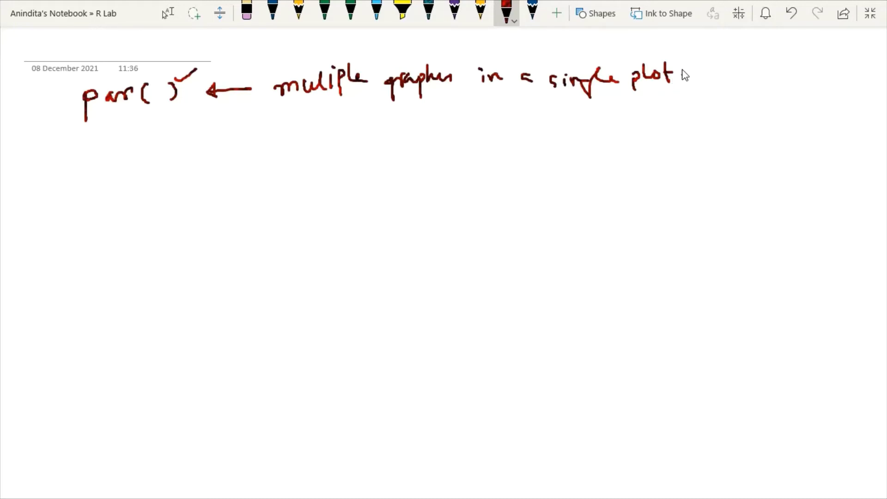
click(683, 74)
drag(300, 111, 562, 99)
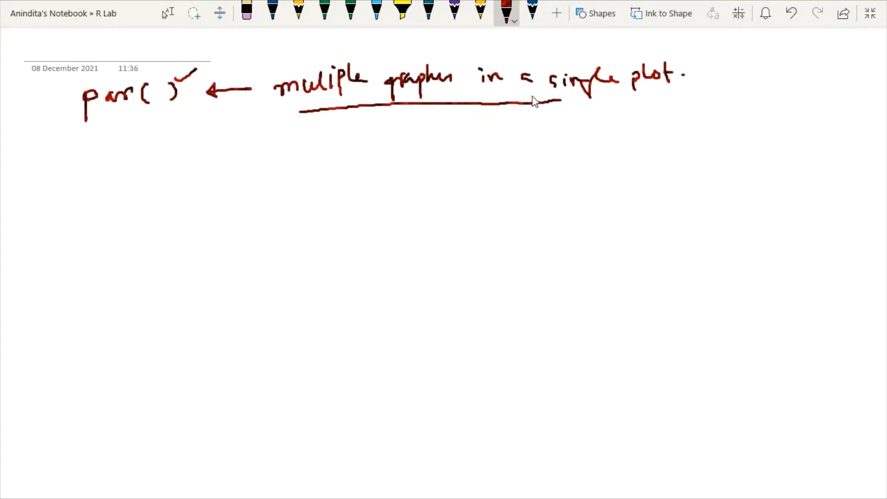
Handwrite "set graphical parameters" below par( ), with arrows pointing to par( ) and to the multiple-graphs note.
mouse_move(76, 138)
mouse_down()
mouse_move(92, 167)
mouse_move(182, 142)
mouse_move(197, 162)
mouse_move(203, 137)
mouse_move(225, 125)
mouse_move(248, 142)
mouse_up()
drag(218, 161, 220, 181)
mouse_move(218, 163)
mouse_down()
mouse_move(302, 152)
mouse_move(308, 159)
mouse_move(311, 148)
mouse_move(337, 157)
mouse_move(382, 125)
mouse_up()
drag(374, 126, 380, 132)
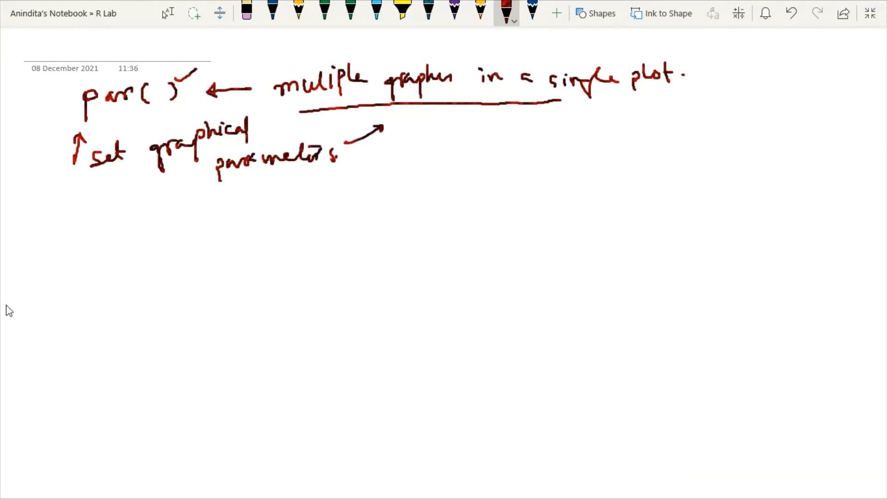
Handwrite "mfrow." below the notes, then add a tick before par( ) and a line under "graphical parameters".
mouse_move(76, 240)
mouse_down()
mouse_move(76, 252)
mouse_move(95, 251)
mouse_move(106, 228)
mouse_move(107, 253)
mouse_up()
mouse_move(103, 238)
mouse_down()
mouse_move(131, 245)
mouse_move(153, 233)
mouse_up()
click(171, 241)
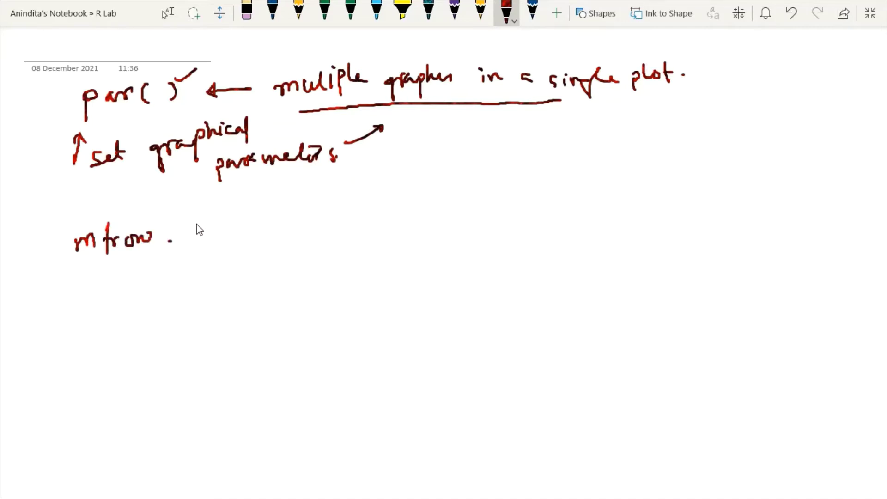
drag(41, 101, 70, 93)
drag(160, 157, 295, 195)
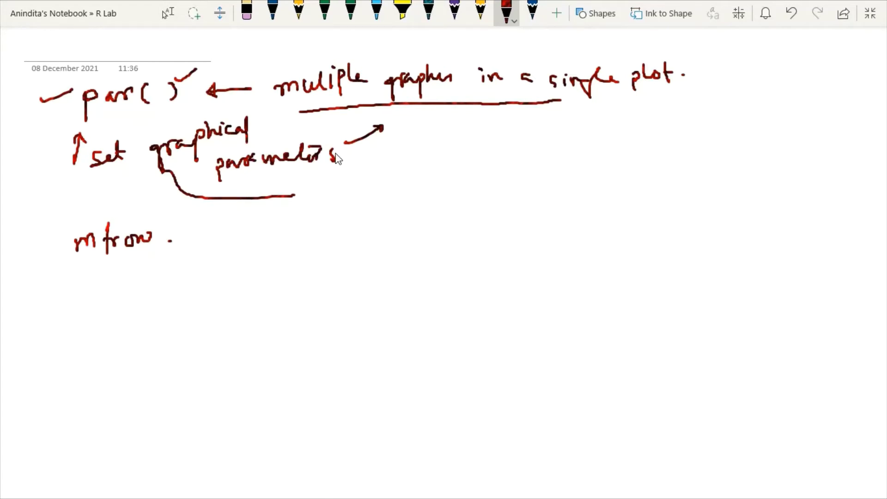
drag(296, 97, 398, 70)
key(ctrl+z)
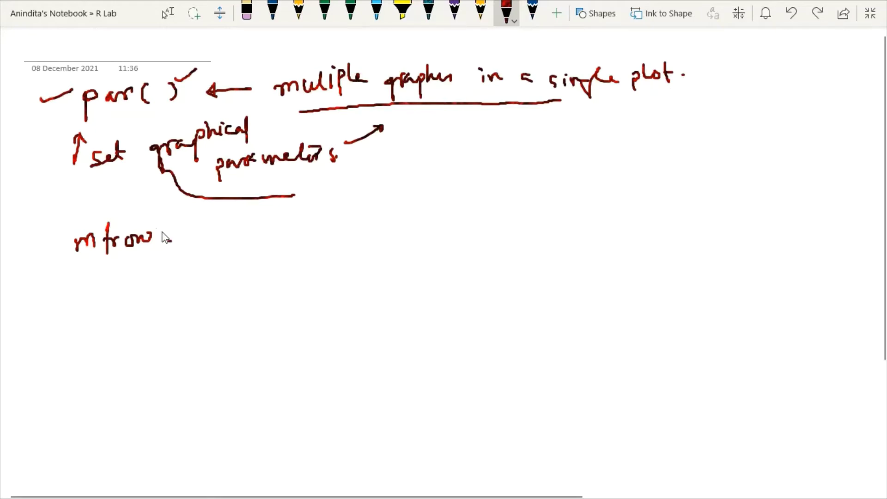
Circle "mfrow" and draw an arrow from it up to the graphical parameters note.
mouse_move(149, 215)
mouse_down()
mouse_move(57, 263)
mouse_move(153, 225)
mouse_up()
click(154, 209)
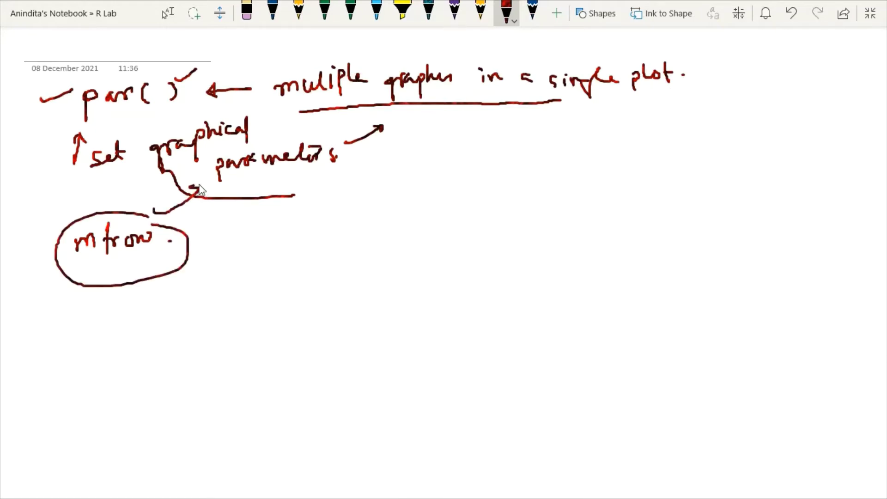
drag(199, 187, 196, 195)
Annotate mfrow with an arrow and the handwritten note "no subplots we need.", and add a tick beside the circle.
mouse_move(224, 254)
mouse_down()
mouse_move(295, 244)
mouse_move(244, 258)
mouse_up()
mouse_move(321, 248)
mouse_down()
mouse_move(321, 234)
mouse_move(339, 247)
mouse_move(350, 241)
mouse_up()
drag(382, 229, 426, 239)
mouse_move(436, 230)
mouse_down()
mouse_move(512, 232)
mouse_move(606, 221)
mouse_up()
click(615, 223)
drag(42, 237, 70, 219)
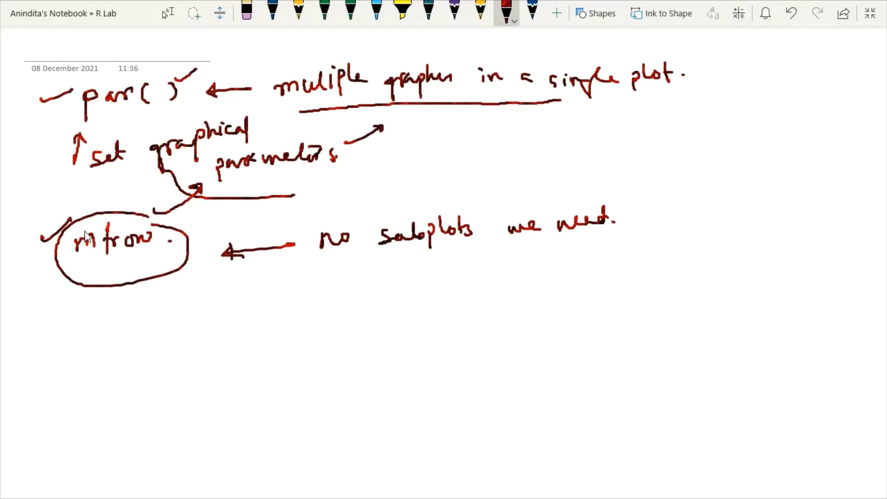
Draw an arrow up to mfrow and handwrite the underlined vector "c(m, n)" below it.
drag(90, 266, 109, 313)
drag(83, 285, 97, 280)
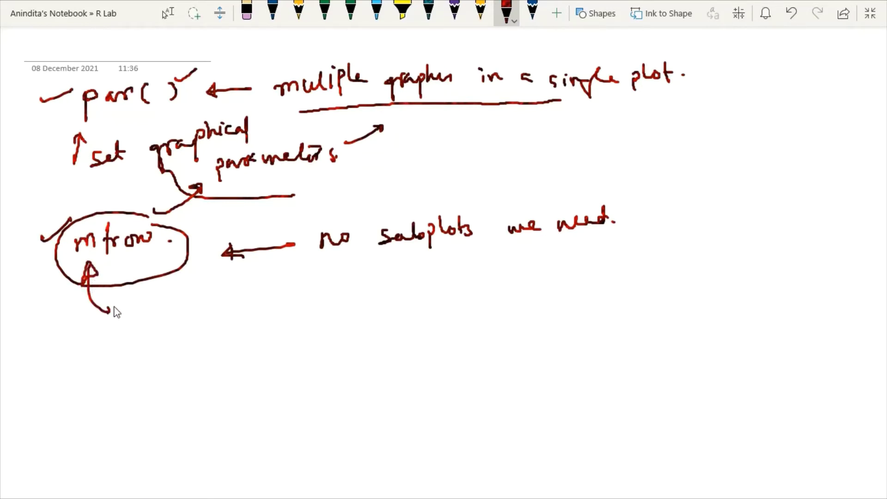
mouse_move(170, 316)
mouse_down()
mouse_move(234, 323)
mouse_move(180, 343)
mouse_up()
drag(245, 310, 239, 345)
mouse_move(147, 324)
mouse_down()
mouse_move(135, 339)
mouse_move(149, 340)
mouse_up()
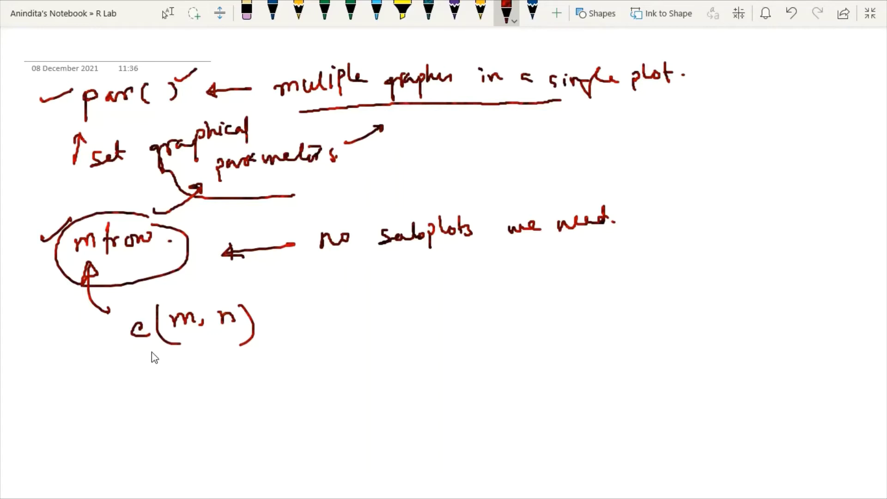
drag(133, 357, 278, 348)
Handwrite "m * n" under the subplots note, circle it, and draw an arrow from it to mfrow.
mouse_move(340, 305)
mouse_down()
mouse_move(410, 293)
mouse_move(437, 296)
mouse_up()
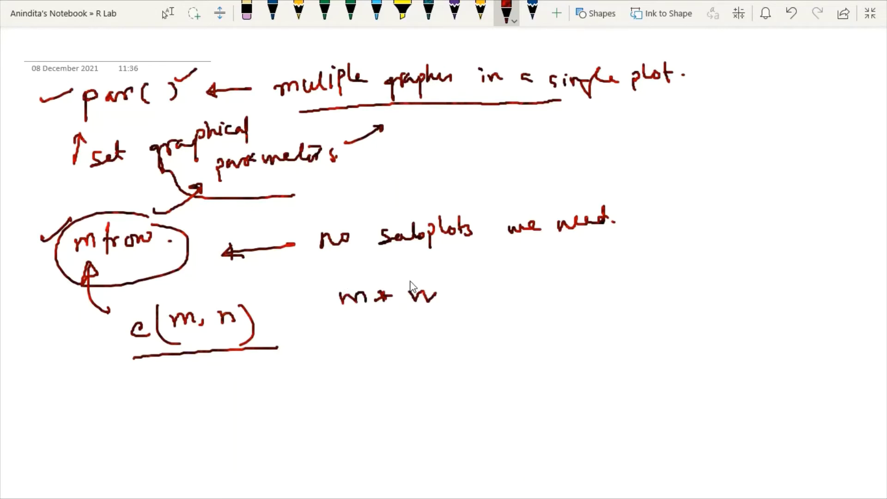
mouse_move(411, 270)
mouse_down()
mouse_move(317, 299)
mouse_move(418, 333)
mouse_move(460, 295)
mouse_move(414, 270)
mouse_up()
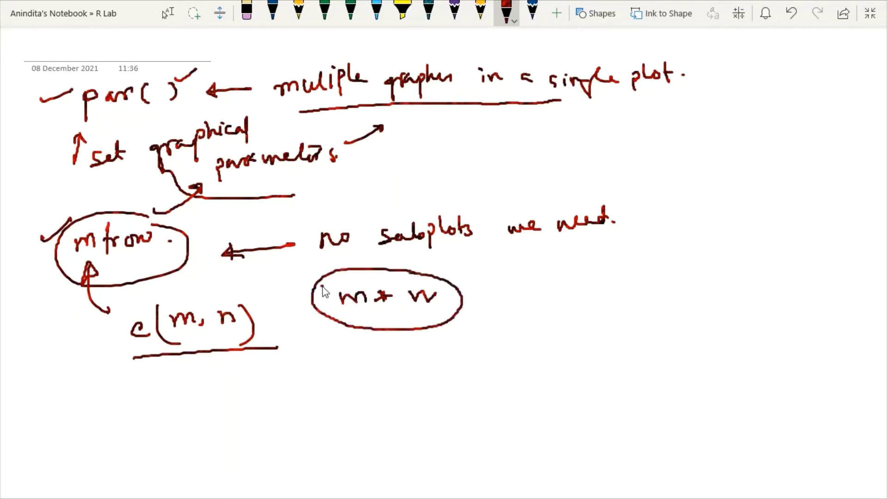
mouse_move(322, 286)
mouse_down()
mouse_move(267, 299)
mouse_move(181, 281)
mouse_up()
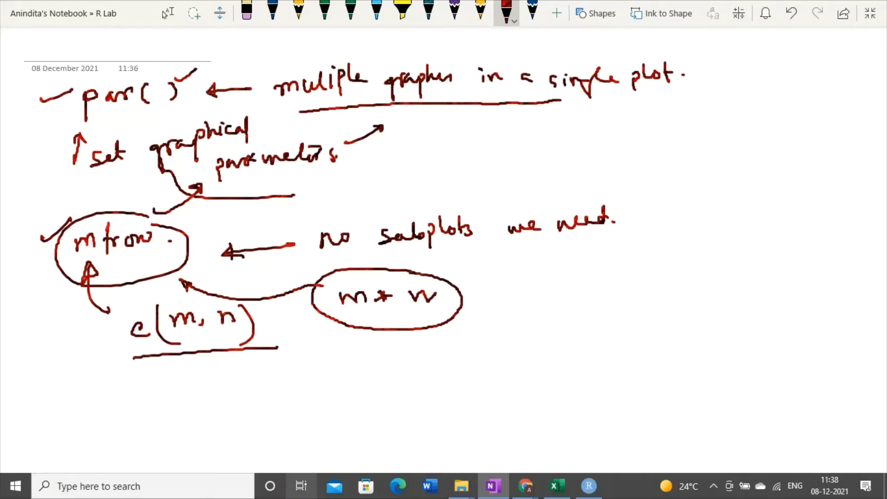
Switch to RStudio and examine the plot call on lines 2 and 3, pointing out the formula salary ~ years.
click(588, 486)
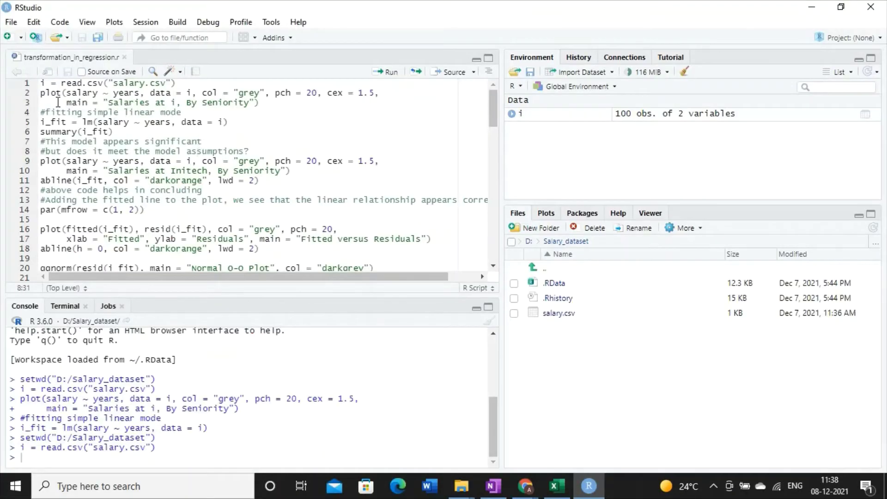
drag(41, 93, 260, 103)
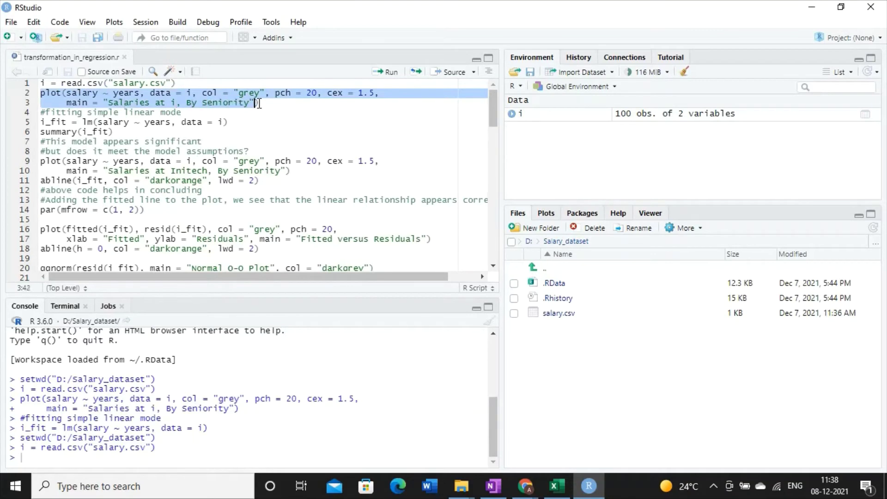
click(108, 96)
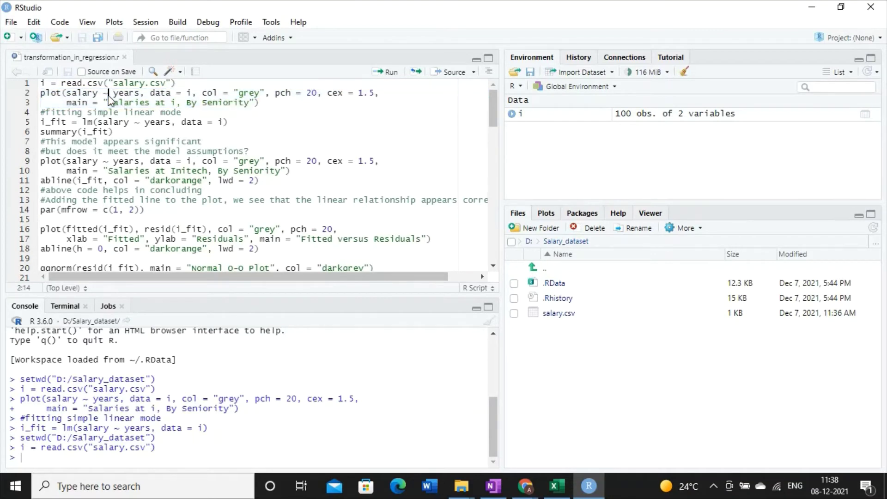
click(104, 92)
click(99, 93)
double_click(133, 95)
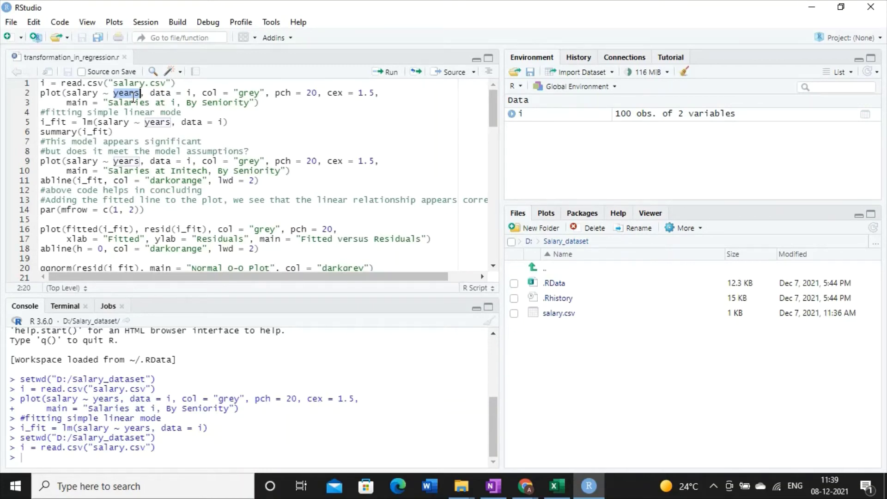
click(92, 92)
click(107, 93)
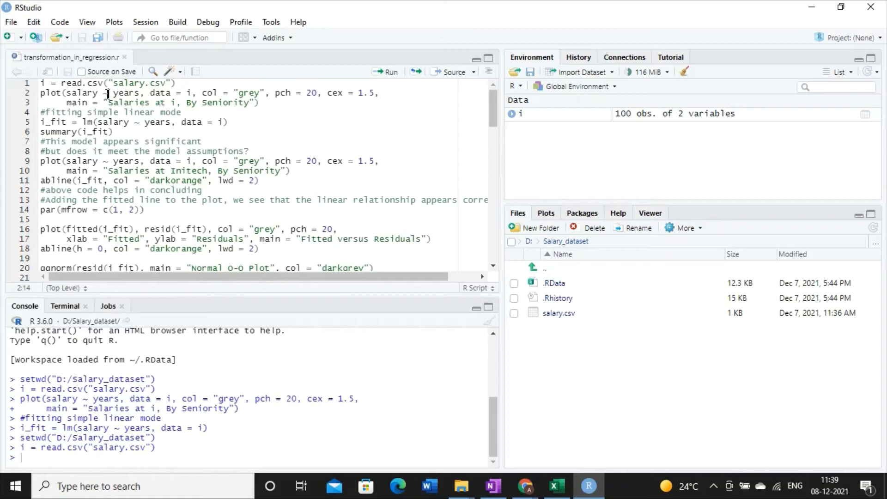
click(84, 93)
Examine the plot call's data, col and pch arguments on line 2, relating i to the read.csv line.
drag(42, 94, 262, 104)
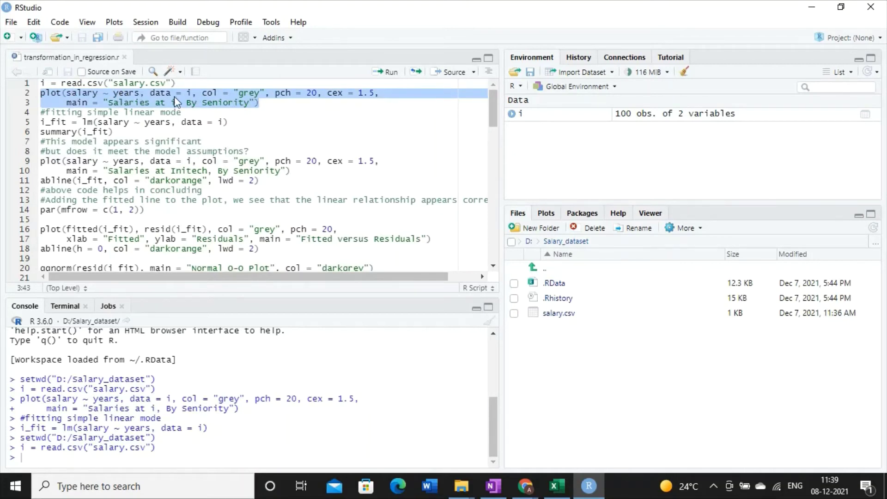
click(188, 93)
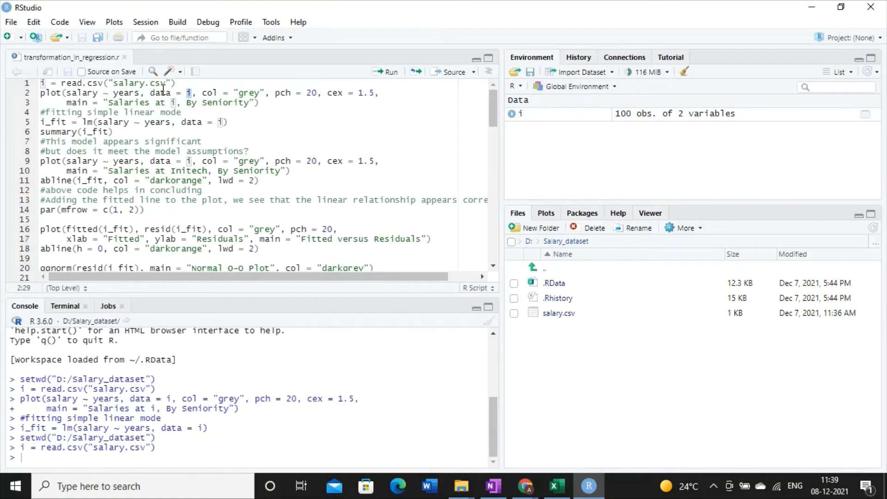
triple_click(145, 85)
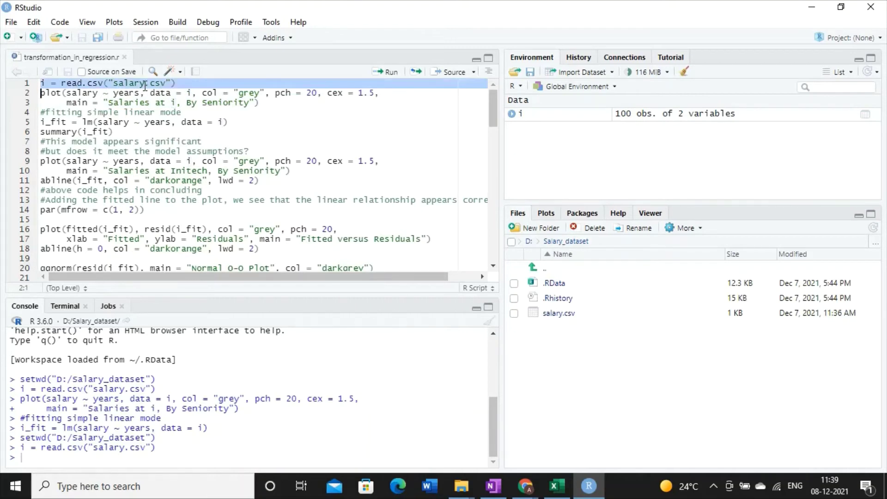
click(44, 86)
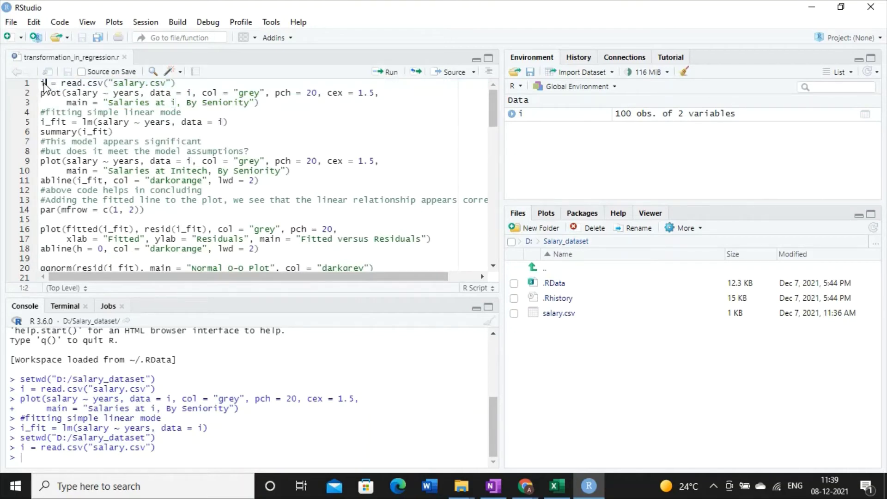
double_click(171, 94)
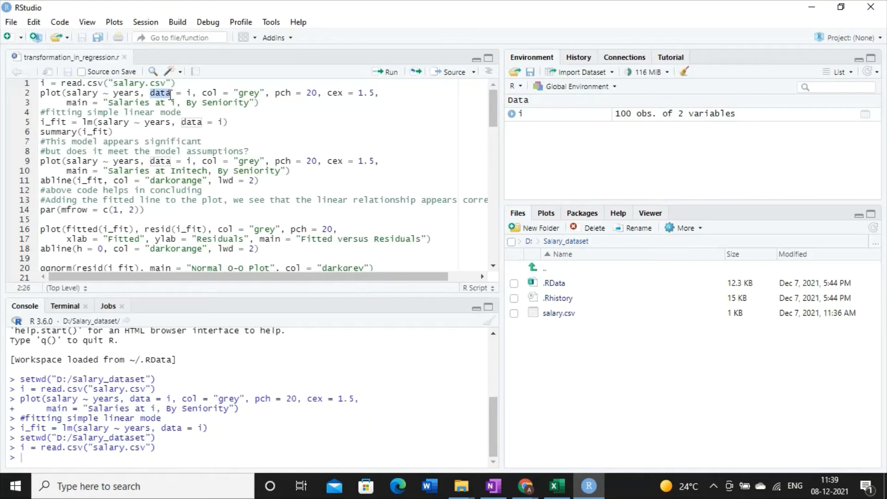
double_click(190, 95)
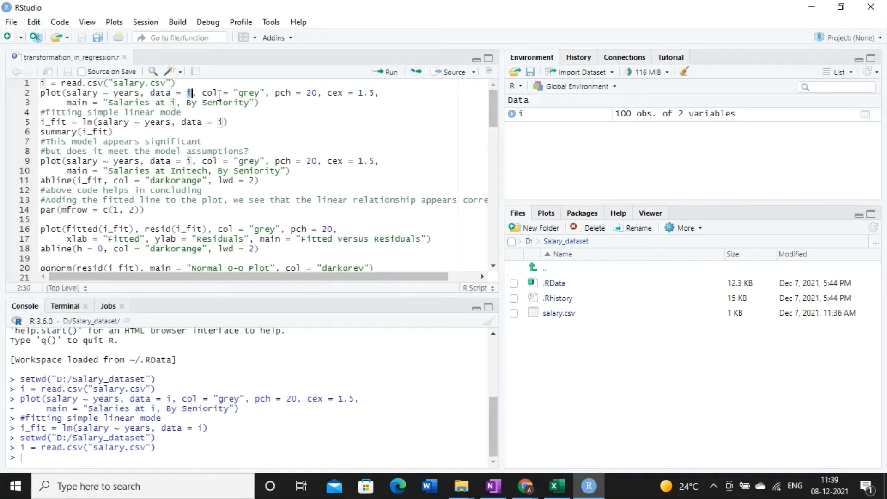
double_click(210, 94)
double_click(282, 94)
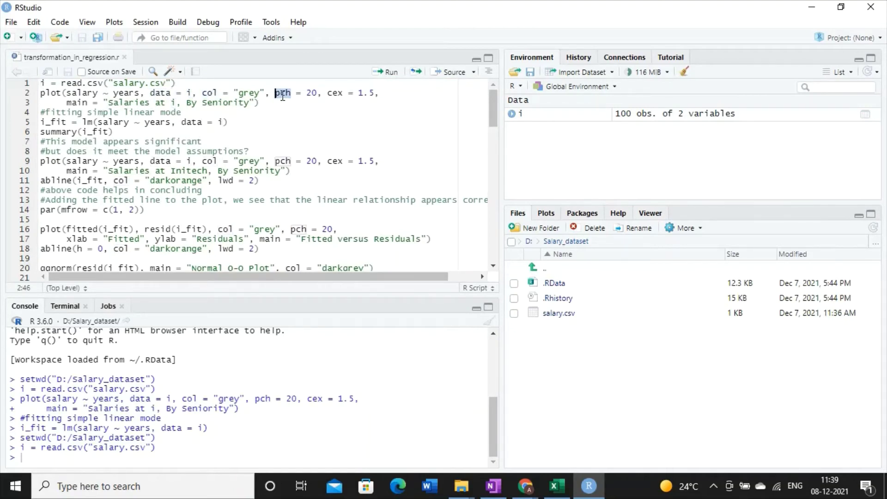
Examine the plot call's main title on line 3 and its col, pch and cex arguments on line 2.
triple_click(352, 93)
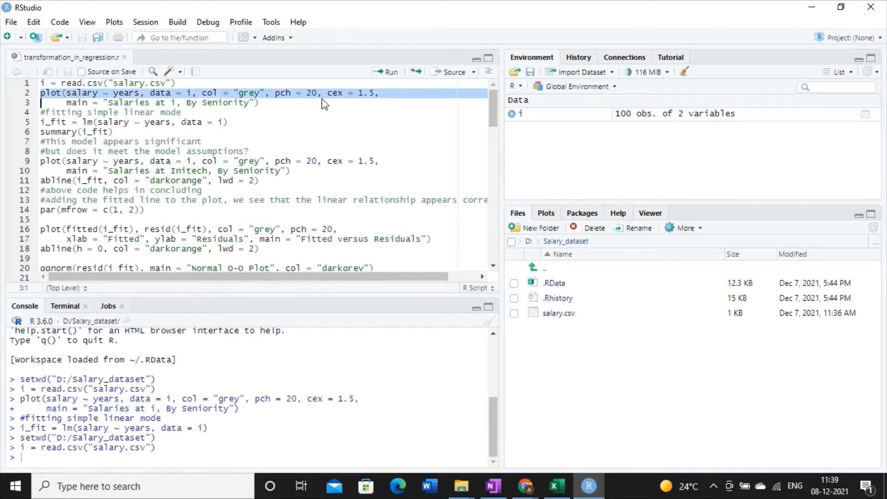
key(Down)
key(End)
key(ctrl+shift+Left)
double_click(243, 102)
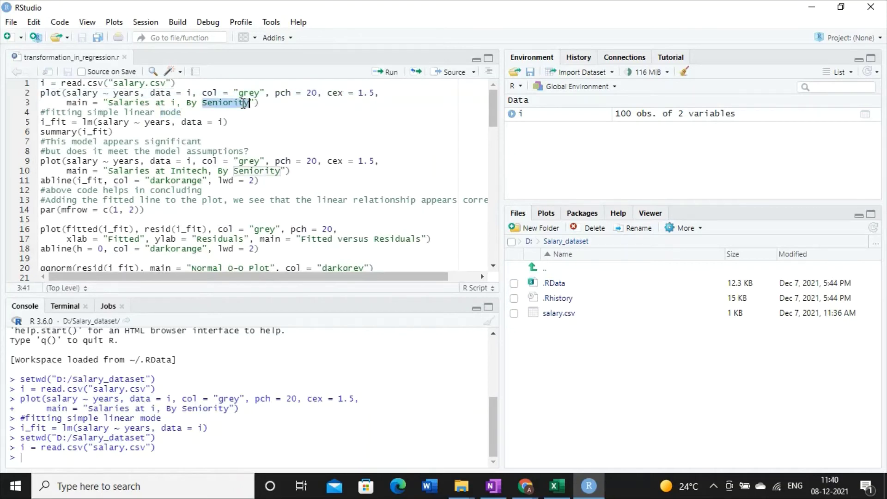
click(202, 86)
drag(202, 92, 381, 94)
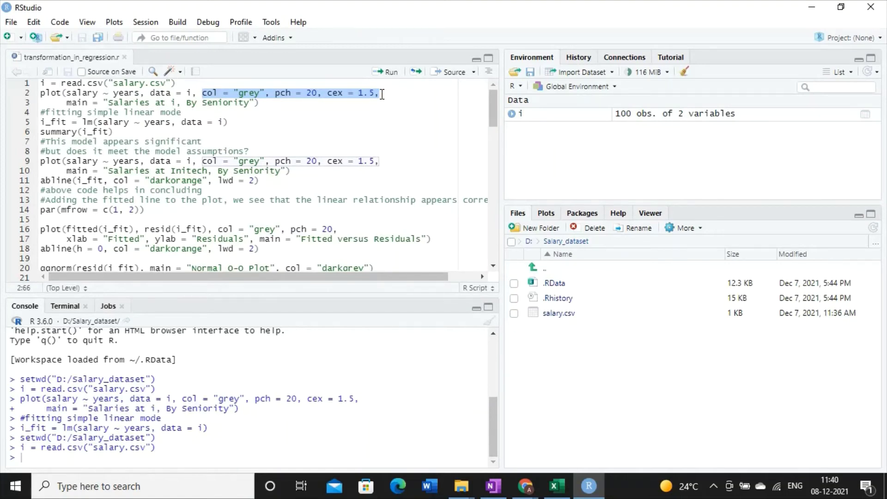
Run the plot call on lines 2 and 3 to draw the salary versus years scatter plot.
double_click(215, 101)
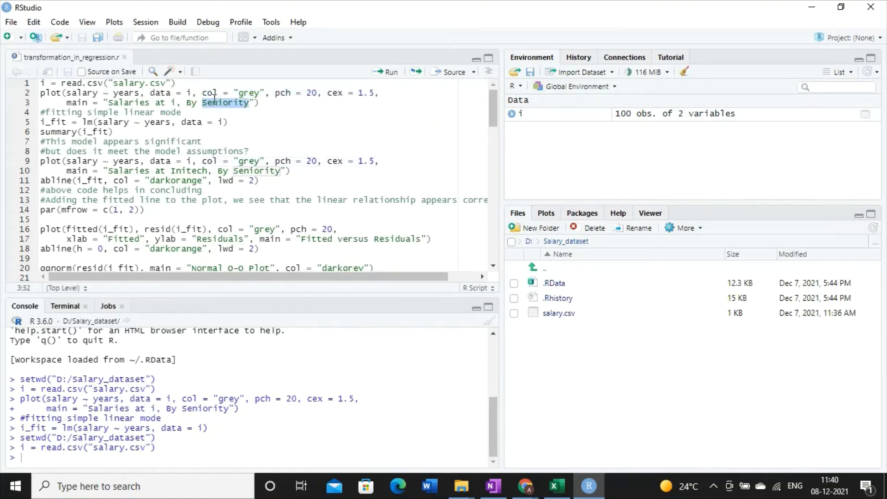
drag(40, 93, 268, 103)
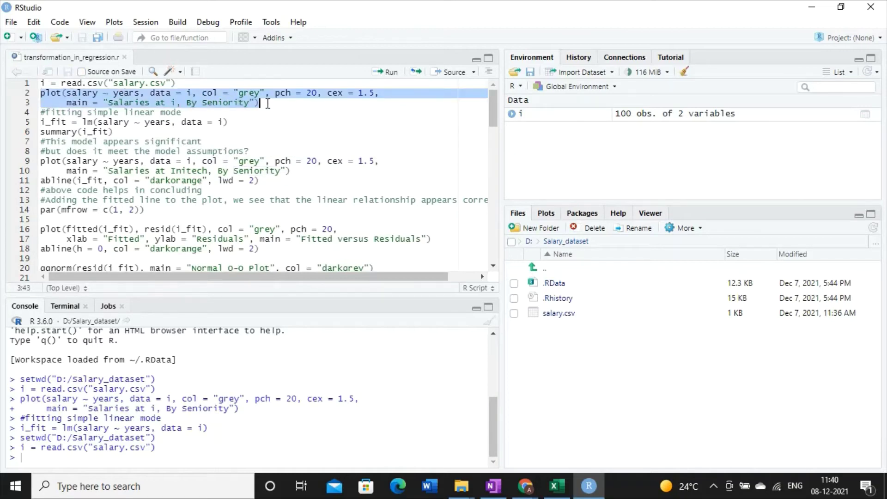
click(393, 72)
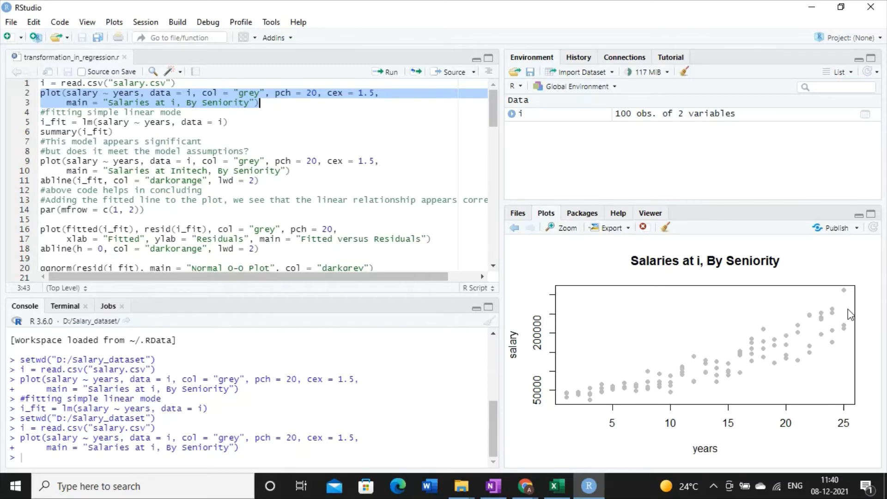
Review the read.csv line and the scatter plot, check the OneNote transformation notes, and return to RStudio.
click(162, 84)
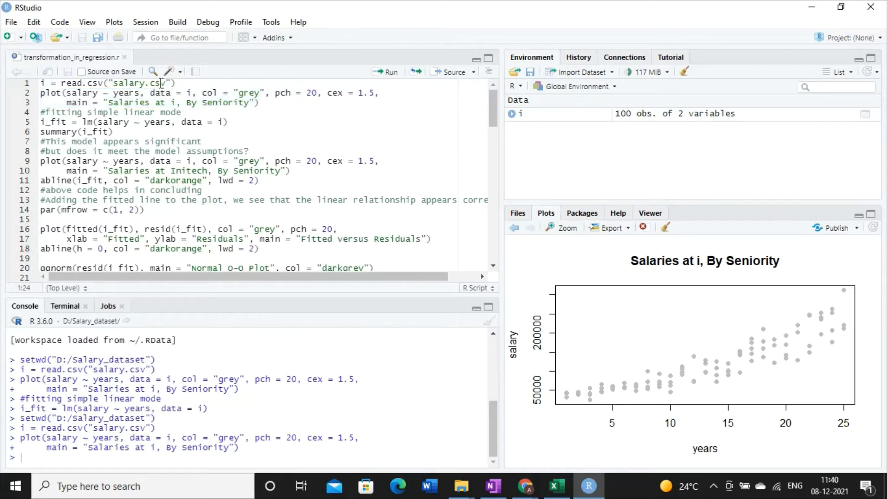
key(ctrl+Return)
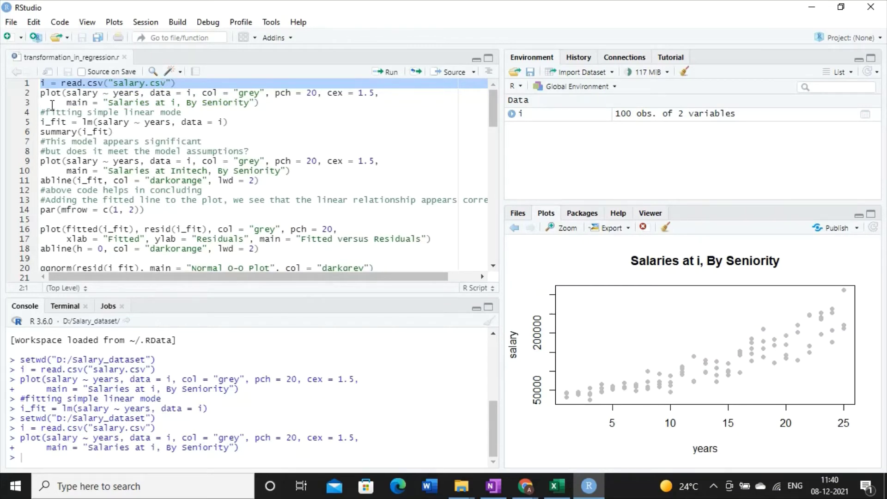
click(42, 96)
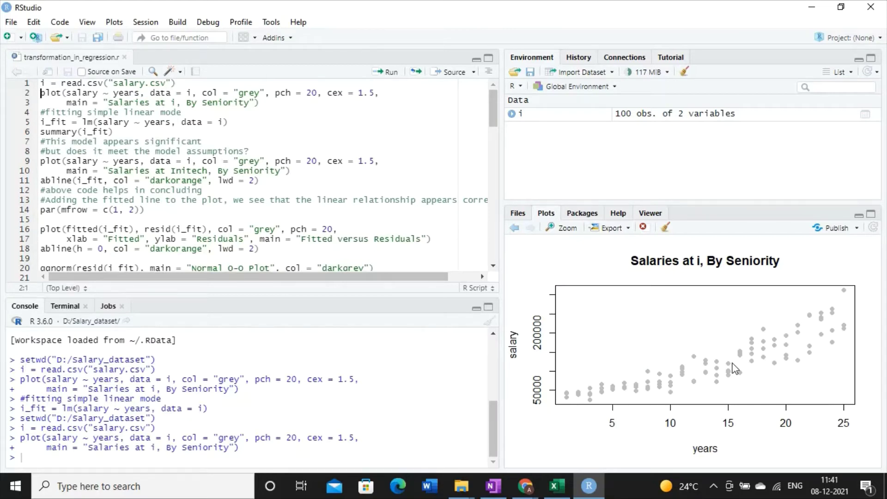
click(493, 486)
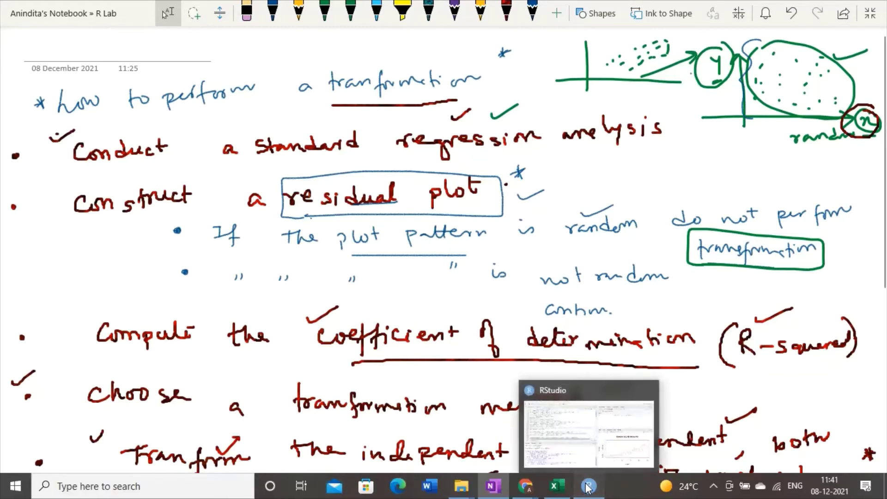
click(586, 487)
Point out the simple linear model comment on line 4 and run i_fit = lm(salary ~ years, data = i) on line 5.
click(156, 151)
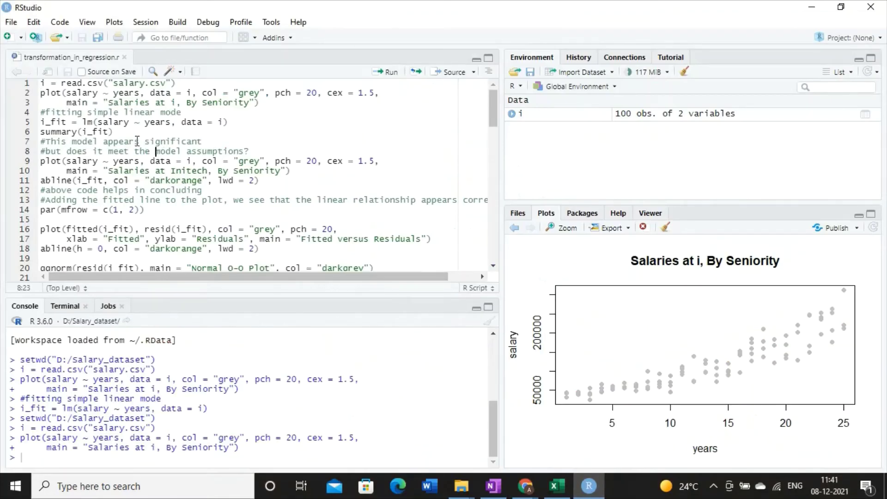
triple_click(108, 113)
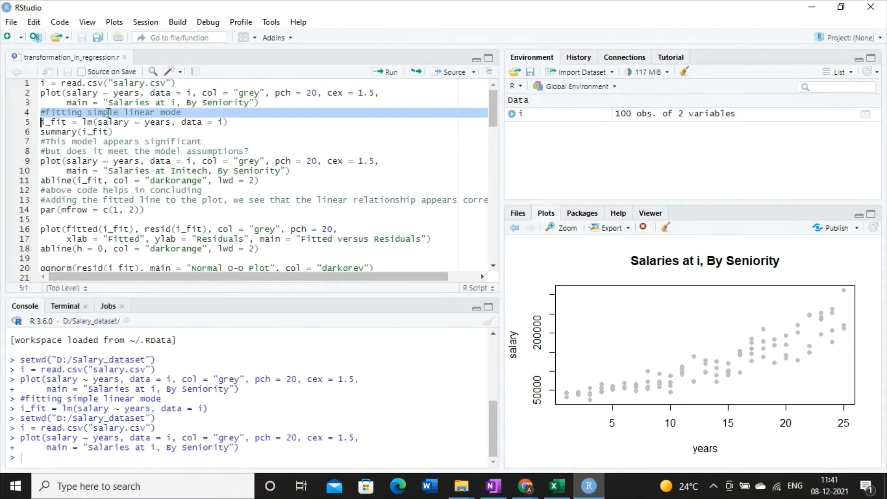
click(109, 112)
triple_click(108, 113)
click(93, 116)
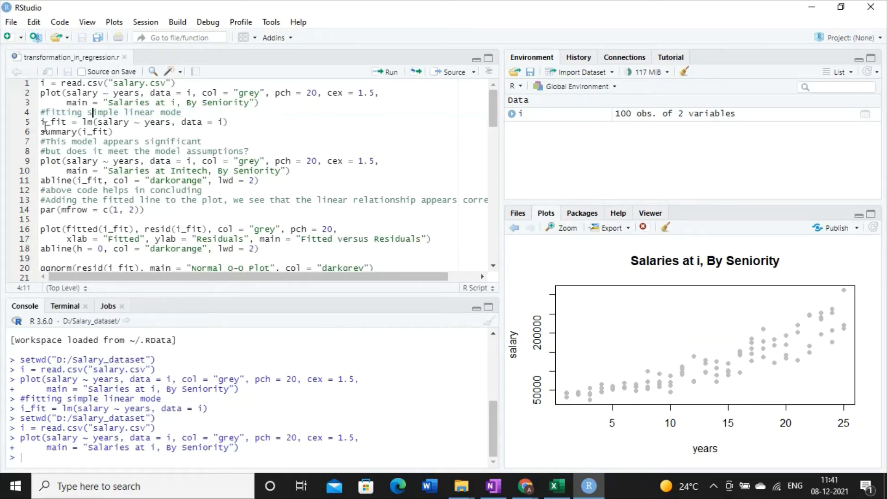
drag(41, 123, 228, 122)
click(384, 73)
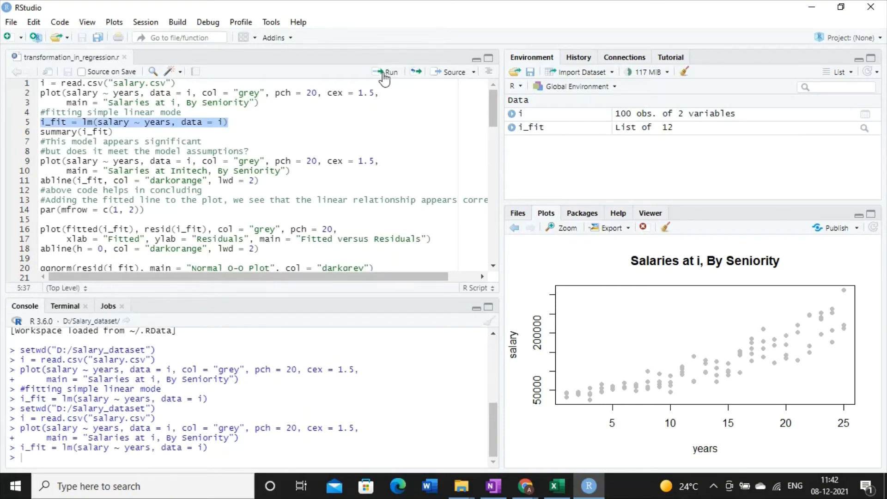
Run summary(i_fit) on line 6 to print the fitted model's summary.
click(98, 133)
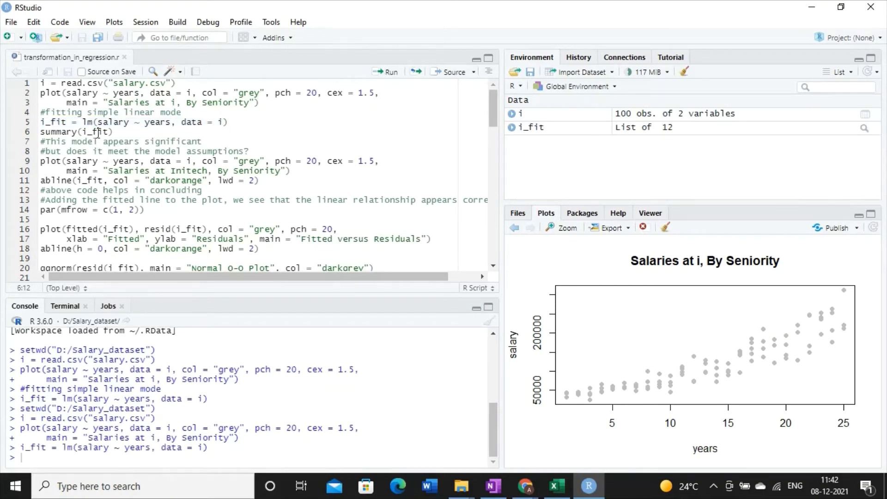
triple_click(98, 133)
click(390, 72)
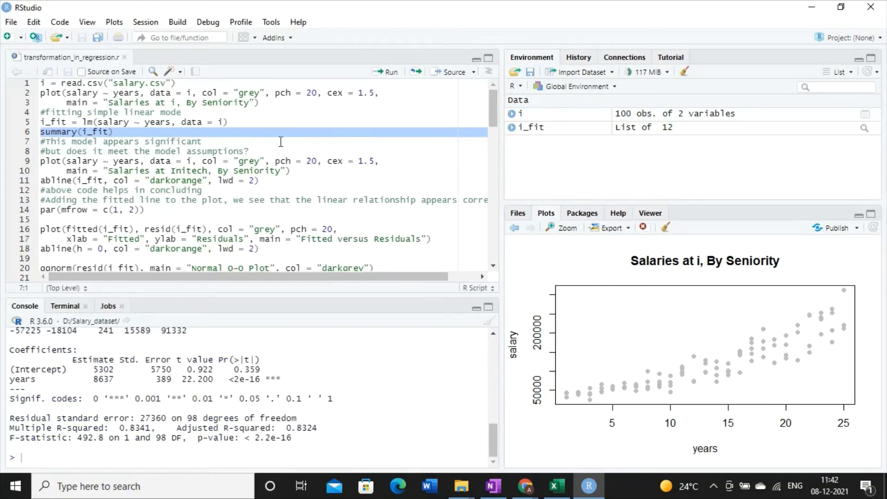
Examine the model-fitting statement on line 5, pointing out the lm function and its accepted arguments.
click(180, 122)
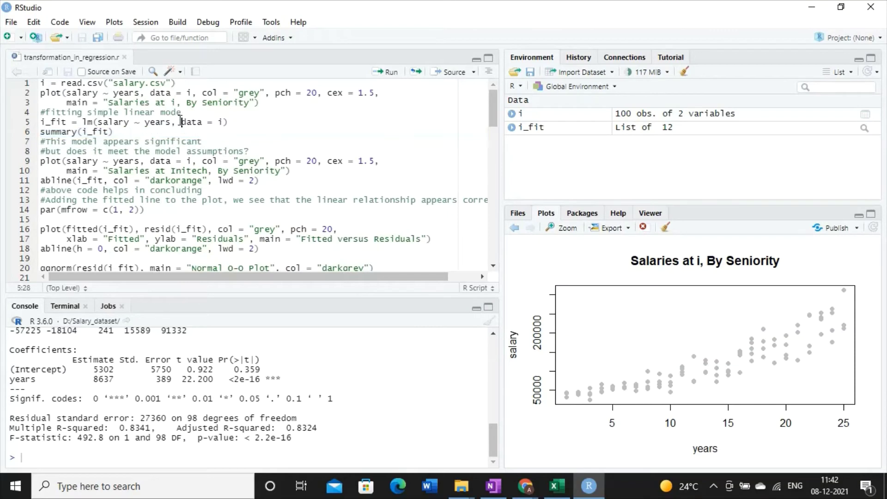
triple_click(181, 122)
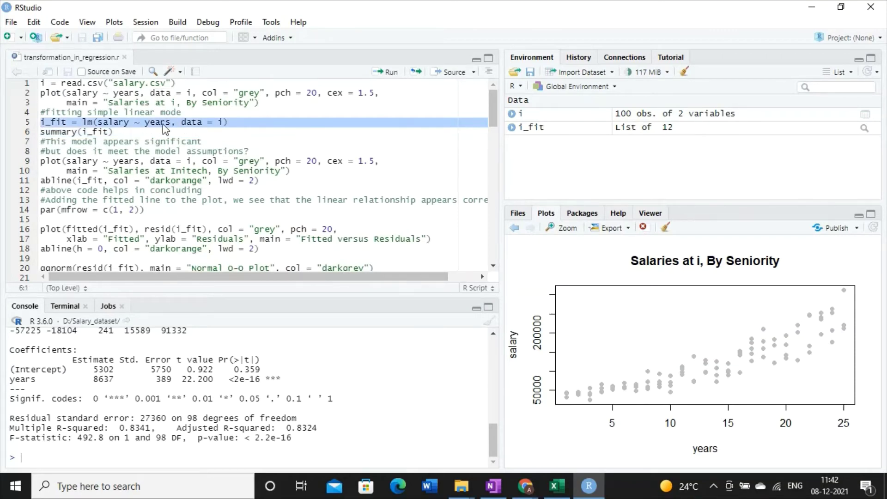
click(98, 122)
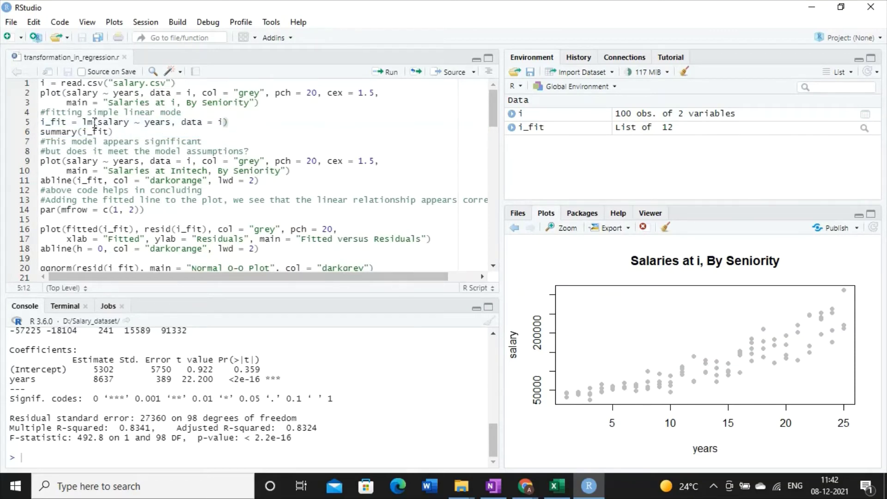
click(88, 122)
double_click(88, 122)
mouse_move(85, 124)
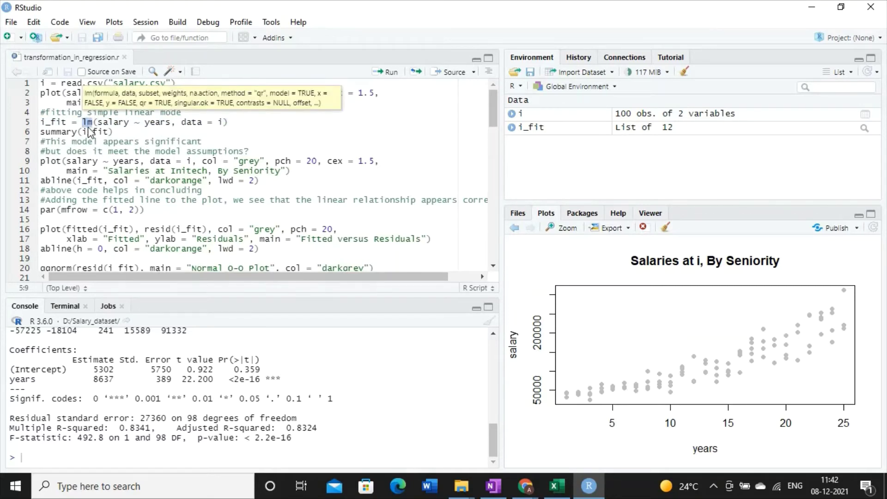
Examine the summary call on line 6, pointing out its i_fit argument and the whole statement.
double_click(94, 133)
click(94, 137)
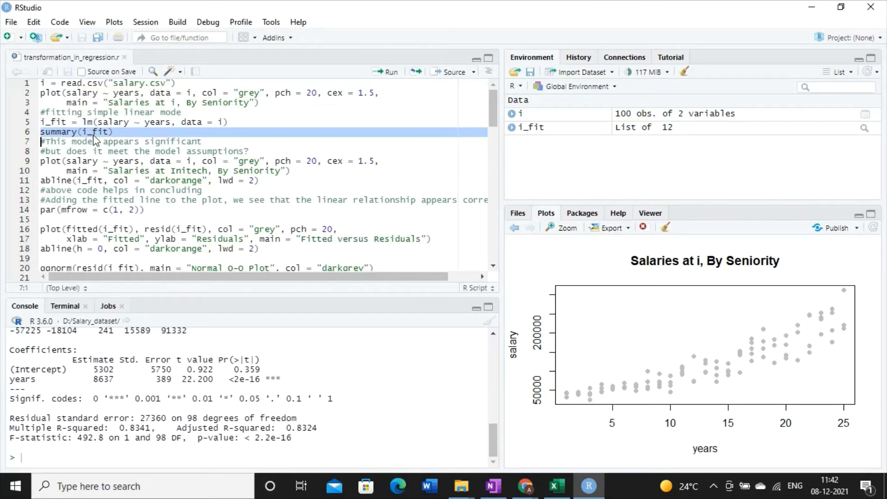
click(94, 136)
double_click(95, 136)
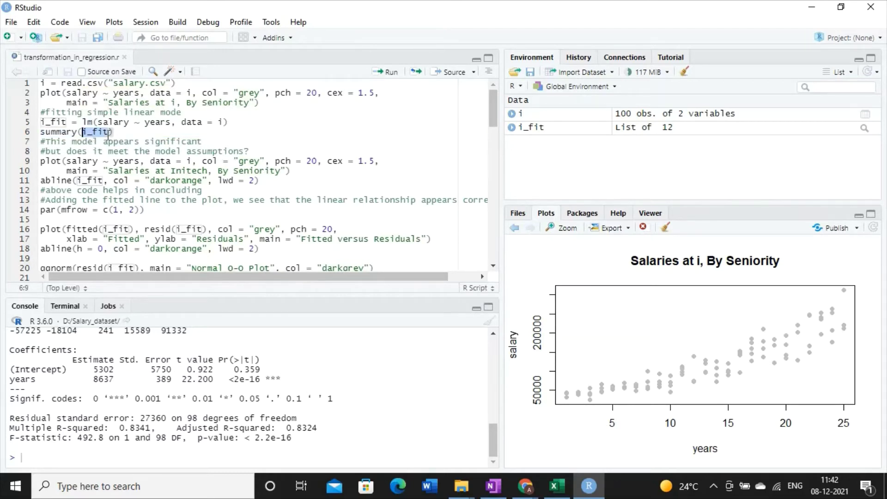
click(119, 124)
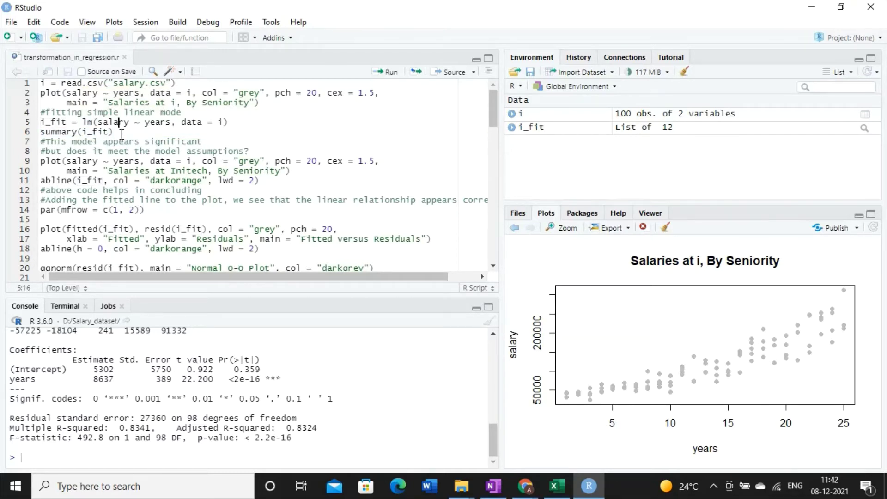
drag(114, 133, 43, 134)
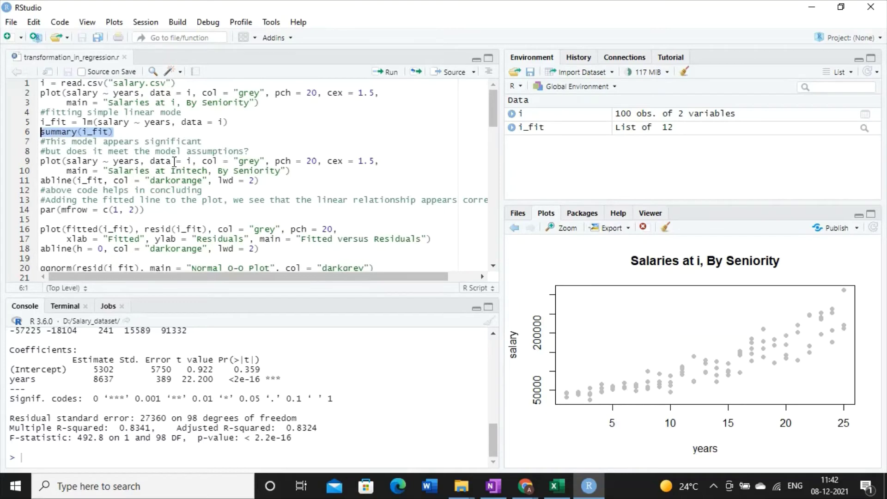
Review the model summary's call, residuals, coefficients and R-squared in the console, relating them to lines 5 and 6.
click(493, 334)
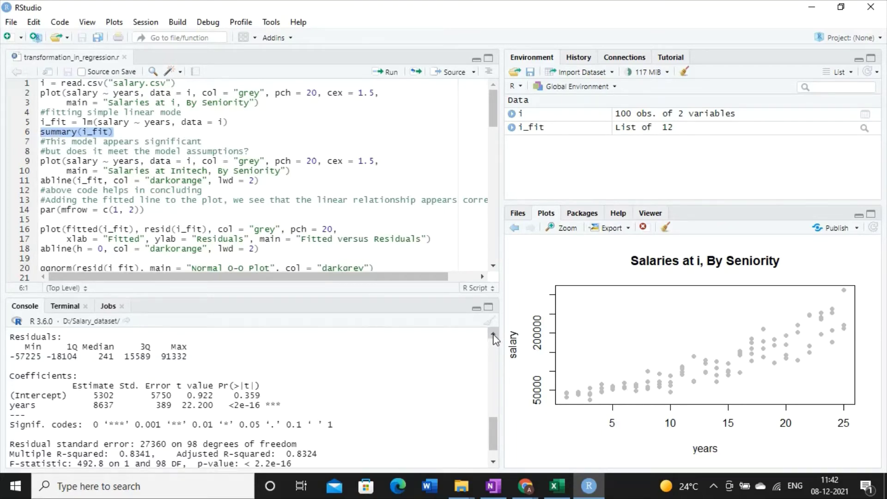
click(494, 335)
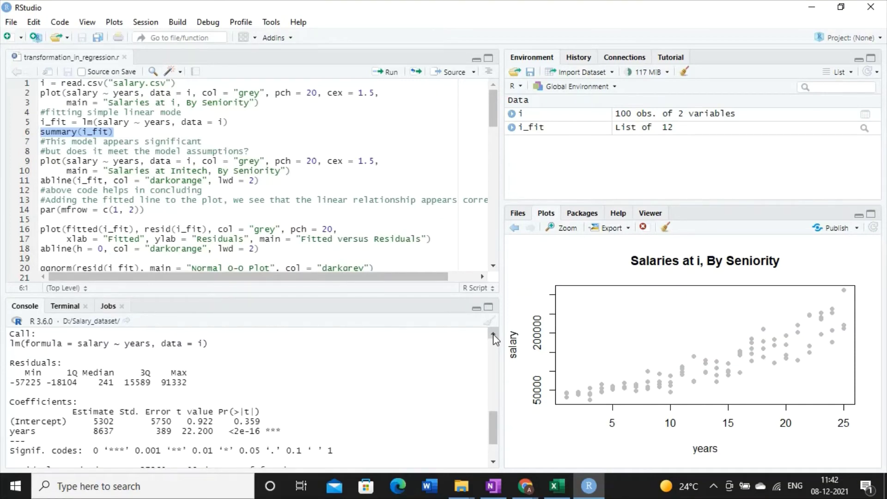
click(494, 463)
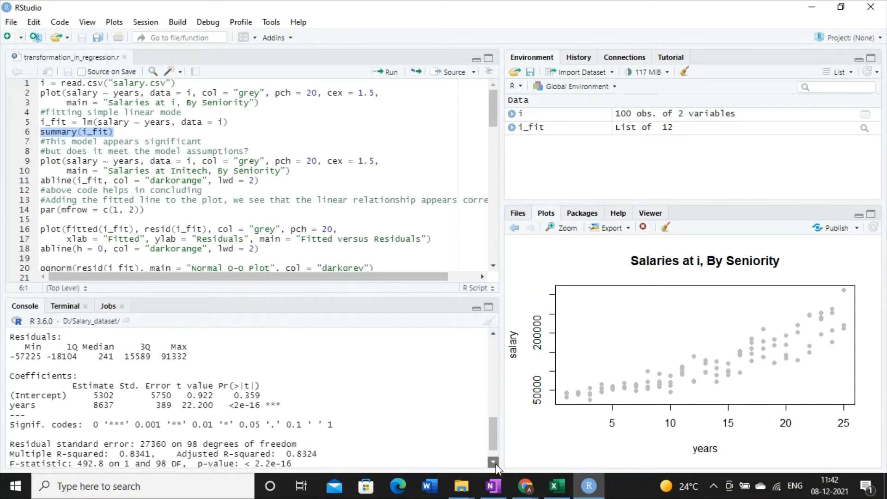
click(495, 463)
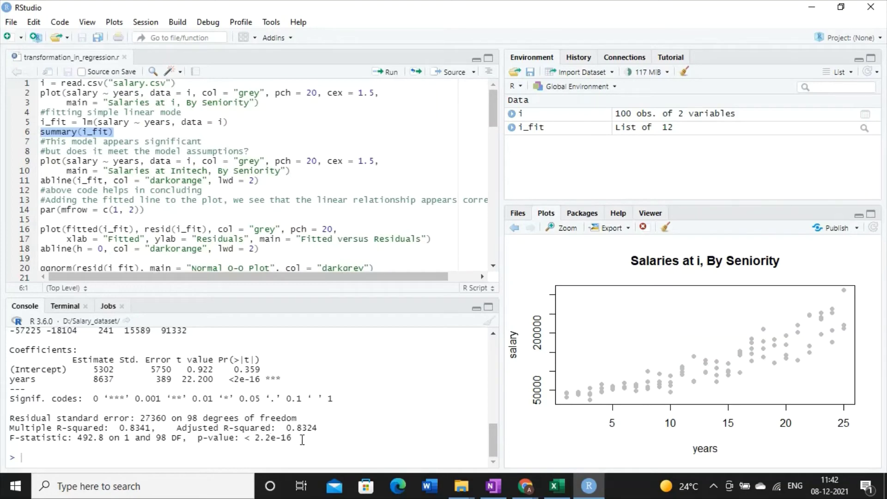
drag(302, 439, 20, 329)
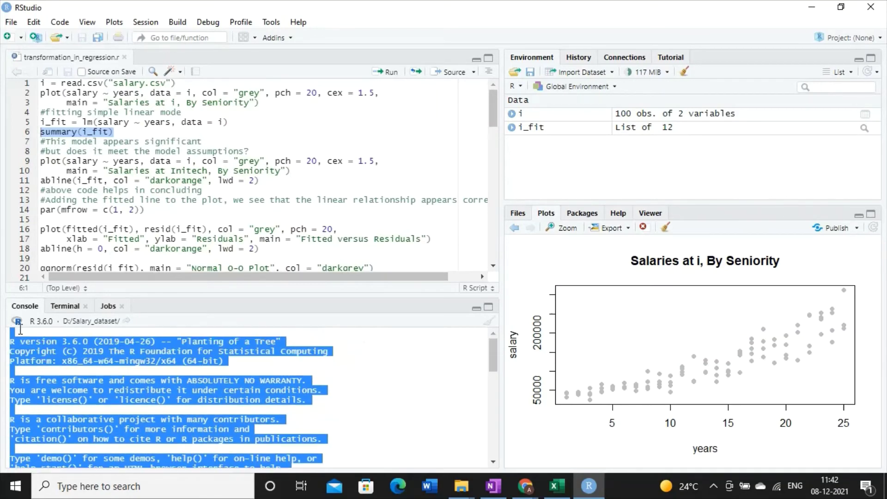
click(98, 133)
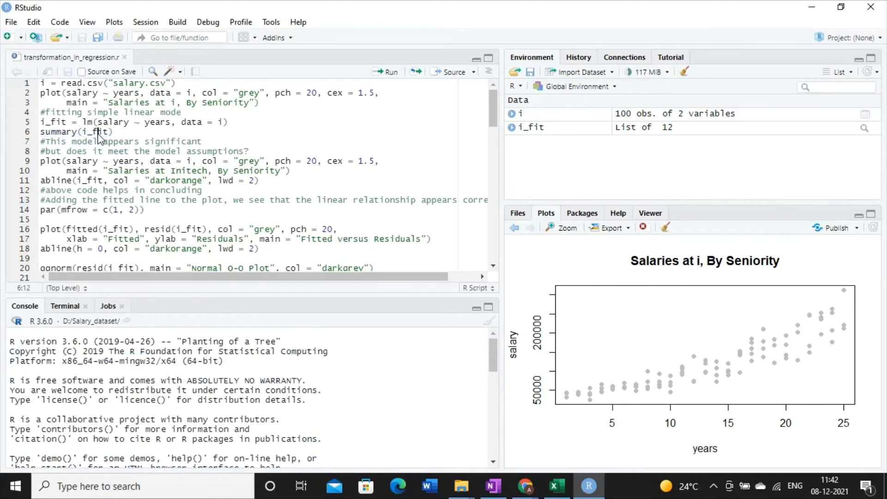
drag(120, 133, 41, 122)
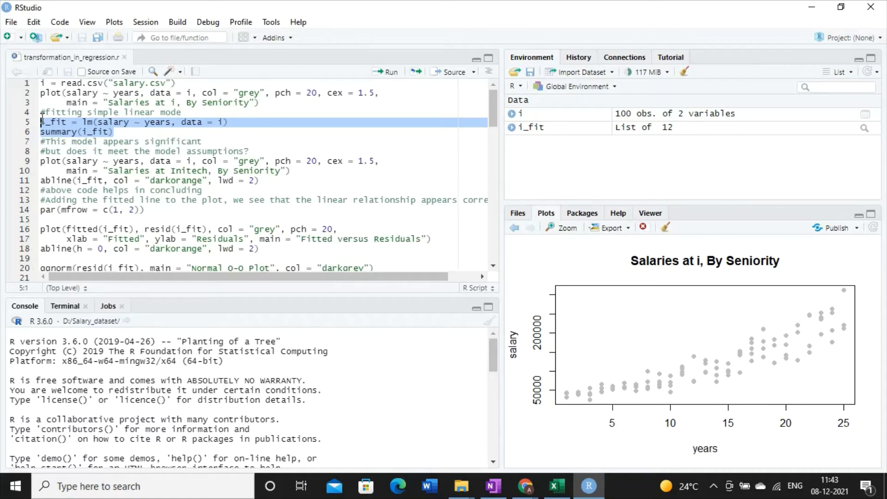
Select the second plot call and the abline call on lines 9 to 11.
click(124, 151)
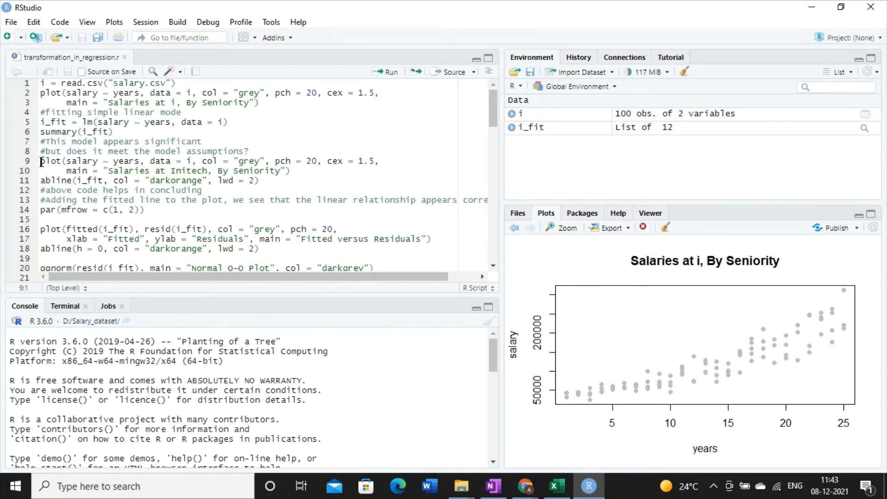
drag(41, 162, 280, 179)
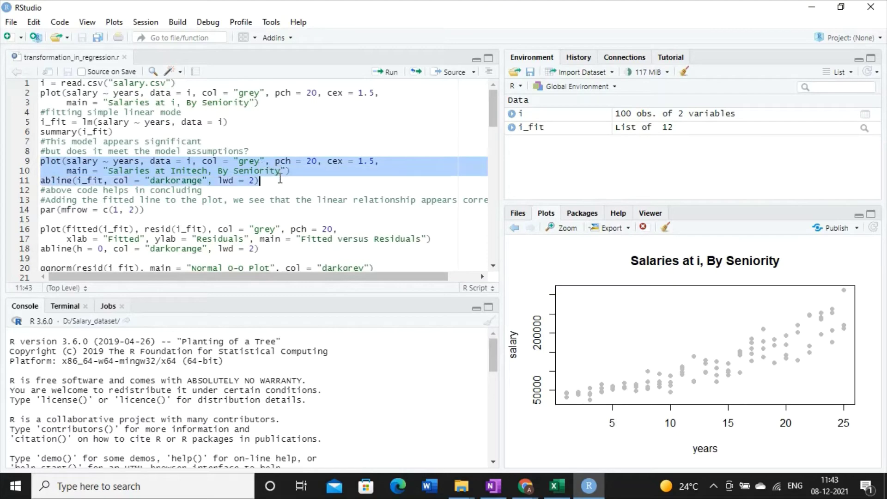
Run the selected Salaries at Initech scatter plot and fitted-line code, and highlight the abline(i_fit) line in the script.
click(388, 72)
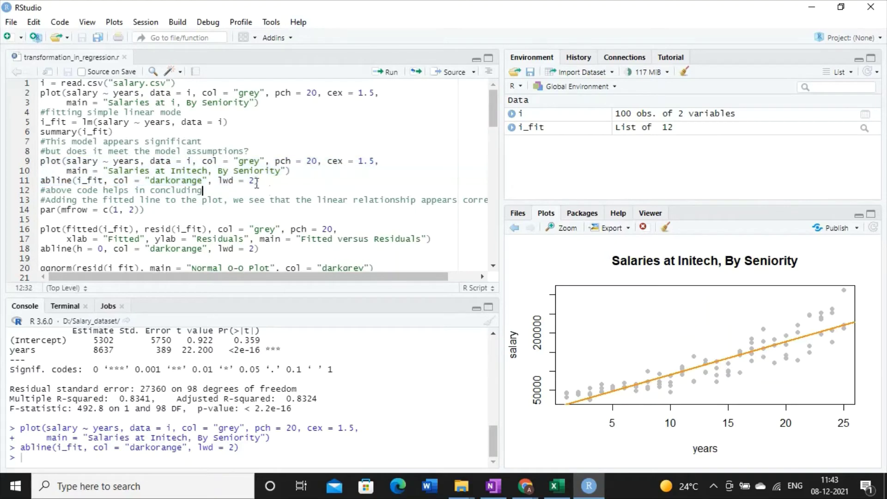
drag(40, 180, 125, 187)
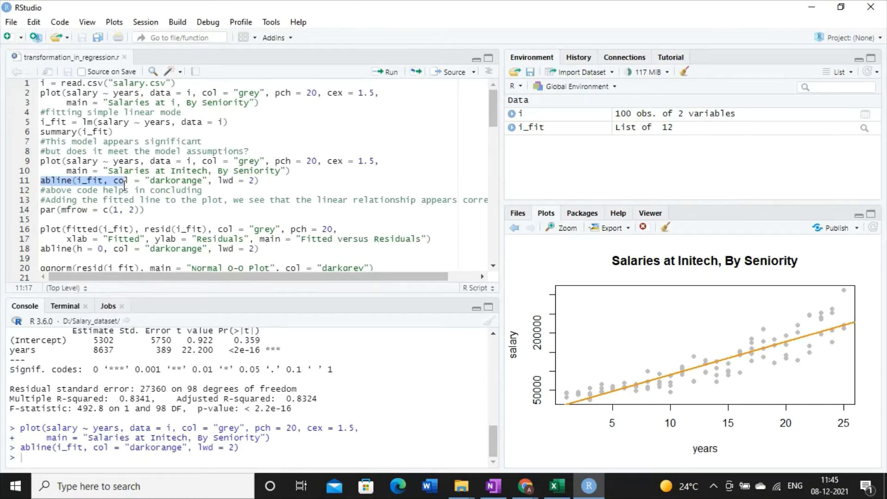
click(120, 184)
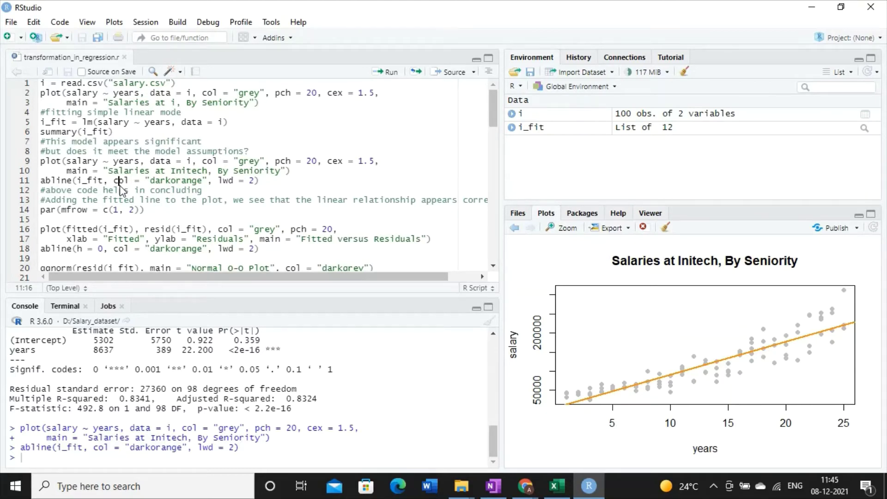
triple_click(77, 182)
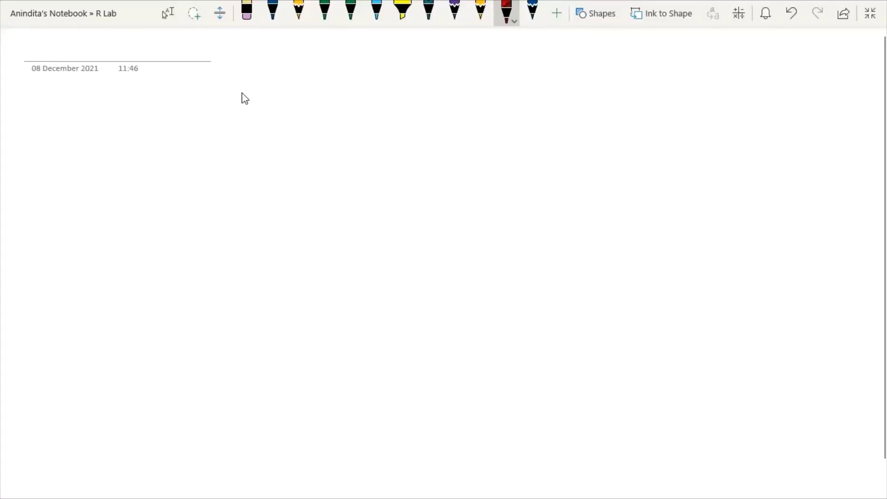
On the OneNote page, handwrite abline() in red ink and its syntax abline(a=NULL, b=NULL, h=NULL, v=NULL ......) beneath.
mouse_move(244, 97)
mouse_down()
mouse_move(263, 79)
mouse_move(275, 95)
mouse_move(333, 84)
mouse_move(343, 101)
mouse_move(376, 69)
mouse_up()
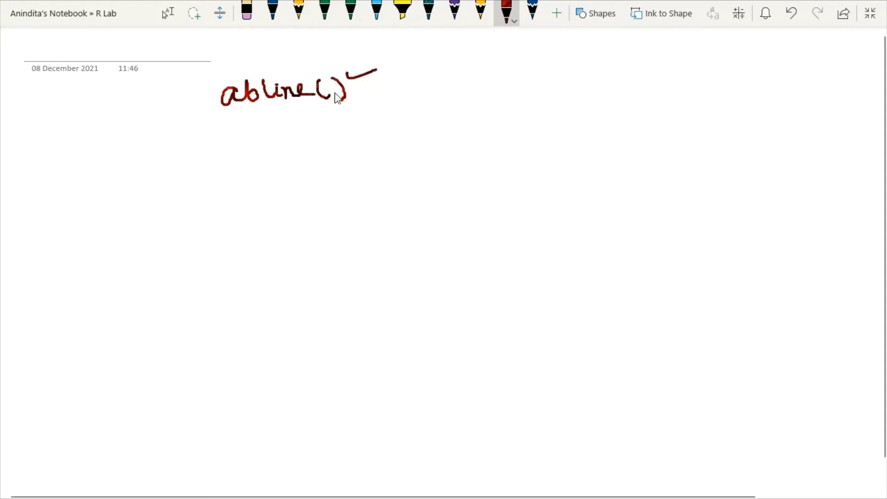
mouse_move(280, 129)
mouse_down()
mouse_move(305, 134)
mouse_move(317, 121)
mouse_move(329, 132)
mouse_move(384, 110)
mouse_move(387, 137)
mouse_move(450, 115)
mouse_move(547, 139)
mouse_up()
mouse_move(575, 109)
mouse_down()
mouse_move(585, 121)
mouse_move(667, 115)
mouse_move(711, 138)
mouse_up()
mouse_move(746, 115)
mouse_down()
mouse_move(766, 130)
mouse_move(798, 118)
mouse_move(827, 126)
mouse_move(846, 115)
mouse_move(853, 124)
mouse_up()
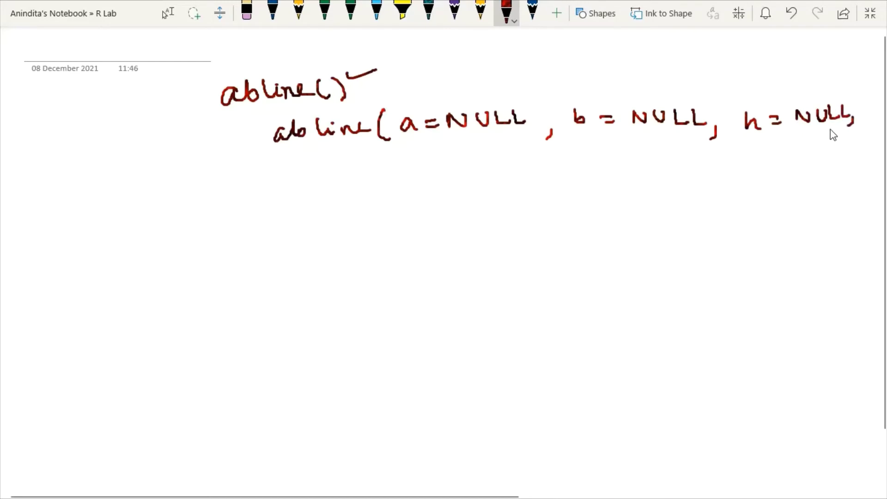
drag(627, 151, 642, 147)
drag(656, 153, 666, 159)
mouse_move(683, 161)
mouse_down()
mouse_move(830, 157)
mouse_move(826, 179)
mouse_up()
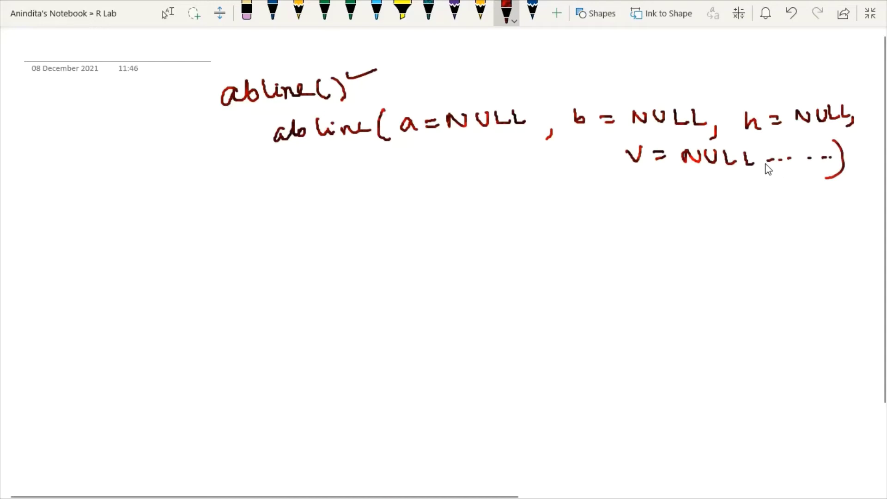
Mark the a and b arguments with check marks and an underline, and join them with a peaked line.
drag(408, 100, 439, 85)
drag(575, 96, 609, 83)
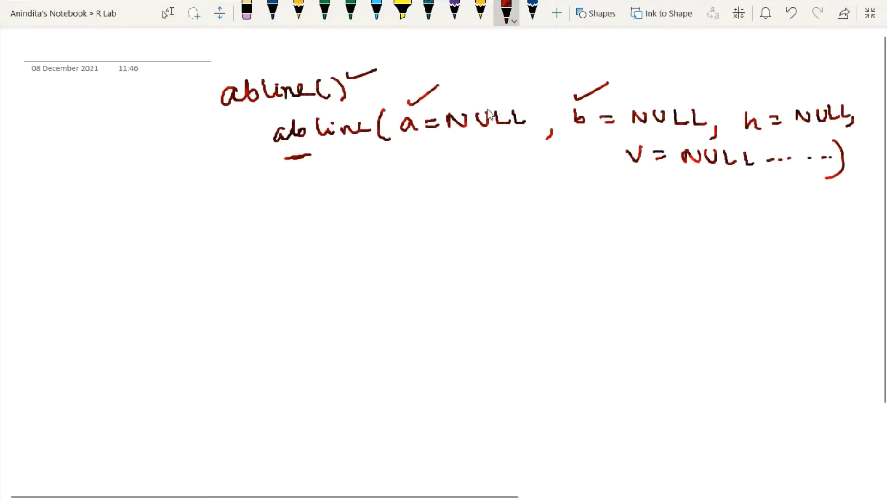
mouse_move(414, 112)
mouse_down()
mouse_move(499, 70)
mouse_move(551, 73)
mouse_move(578, 101)
mouse_up()
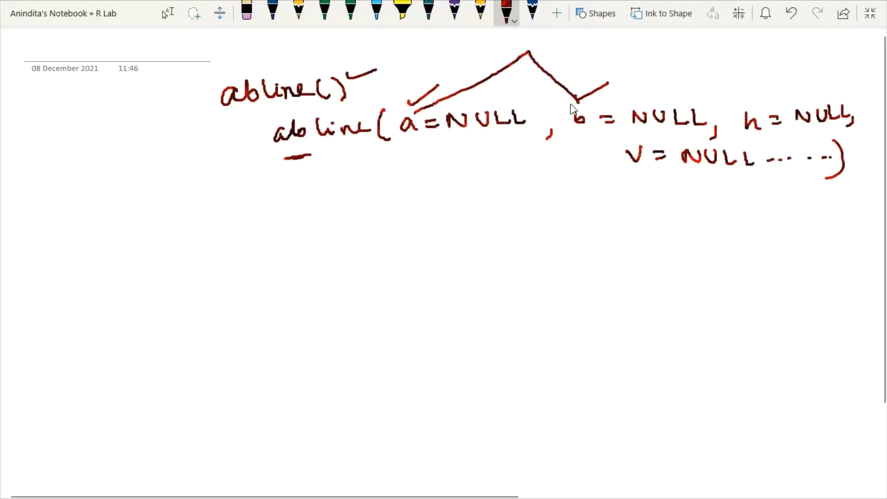
drag(406, 150, 418, 148)
click(578, 161)
Add a check mark over the h argument and circle the h and v arguments in the handwritten syntax.
click(712, 92)
drag(750, 91, 788, 78)
mouse_move(741, 105)
mouse_down()
mouse_move(757, 139)
mouse_move(771, 114)
mouse_move(751, 100)
mouse_move(733, 115)
mouse_move(744, 139)
mouse_move(774, 117)
mouse_up()
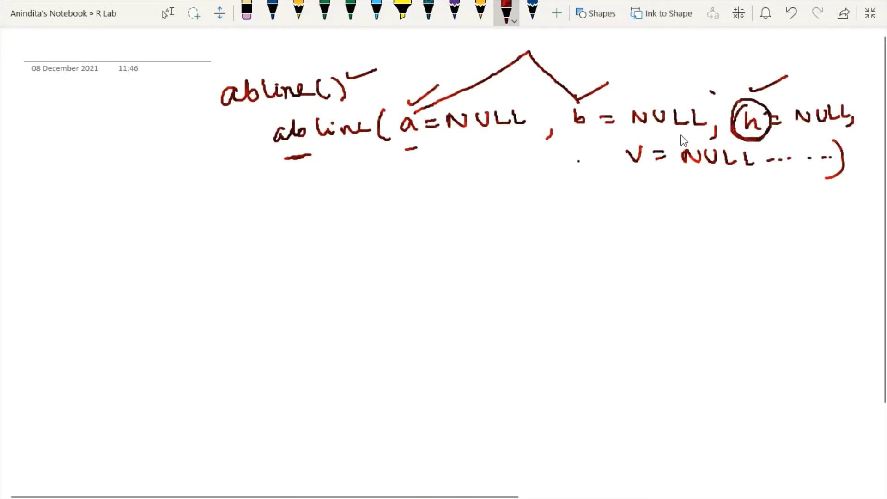
mouse_move(653, 143)
mouse_down()
mouse_move(619, 162)
mouse_move(644, 175)
mouse_move(648, 135)
mouse_up()
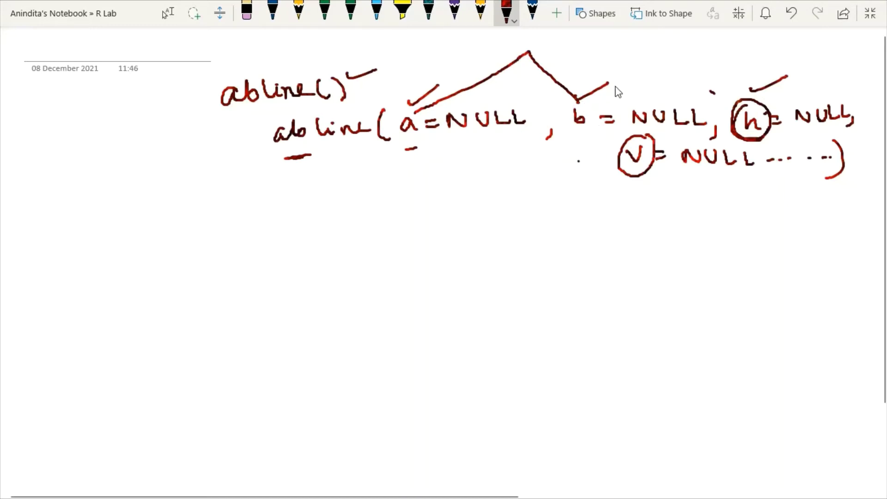
Add check marks above the arguments and before the abline syntax, and return to RStudio.
drag(598, 73, 627, 59)
drag(708, 73, 730, 65)
drag(221, 145, 271, 118)
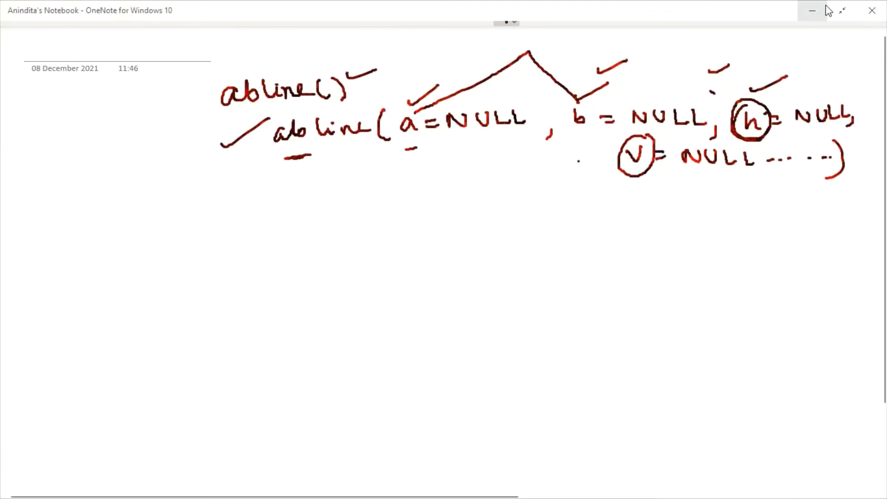
click(814, 5)
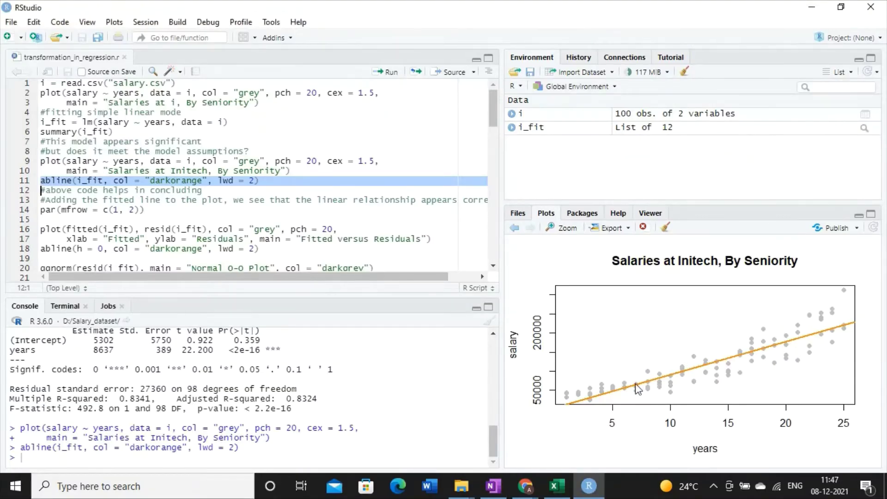
Examine the plot and abline code, the par(mfrow = c(1, 2)) line and the concluding comment in the script.
click(209, 181)
drag(289, 173, 45, 160)
drag(78, 96, 89, 103)
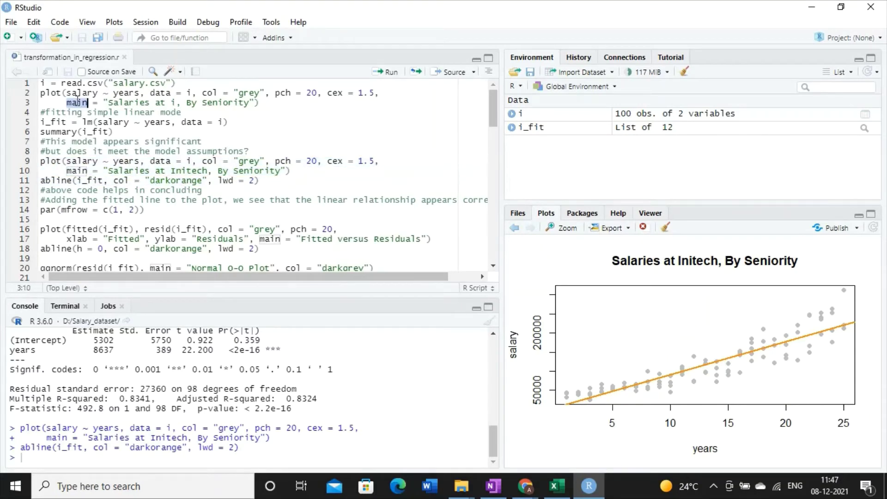
click(77, 96)
double_click(78, 95)
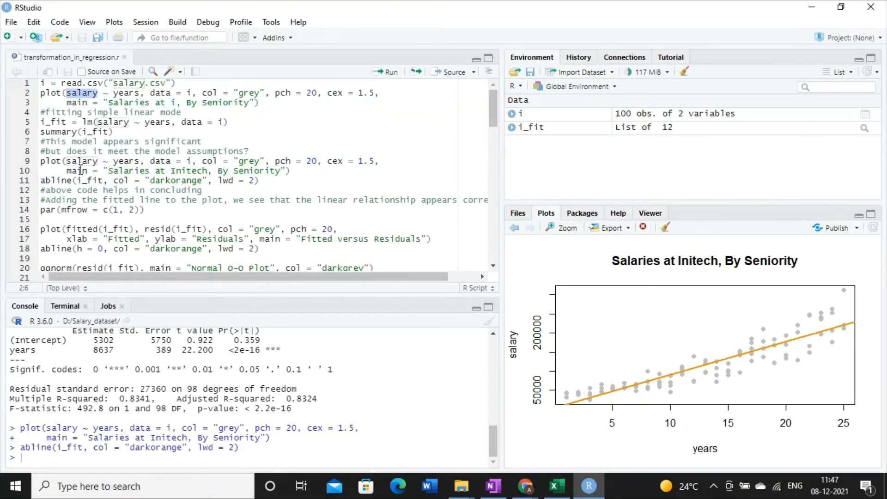
triple_click(80, 180)
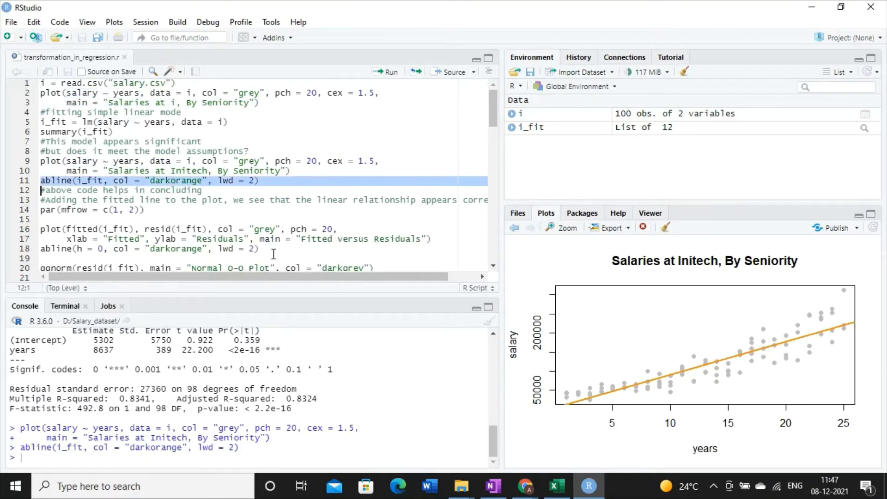
click(275, 211)
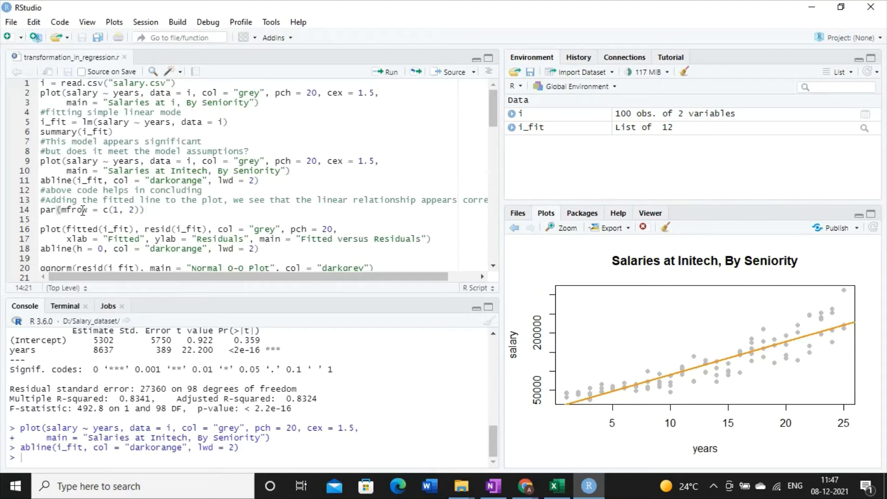
click(83, 210)
scroll(418, 244, down, 2)
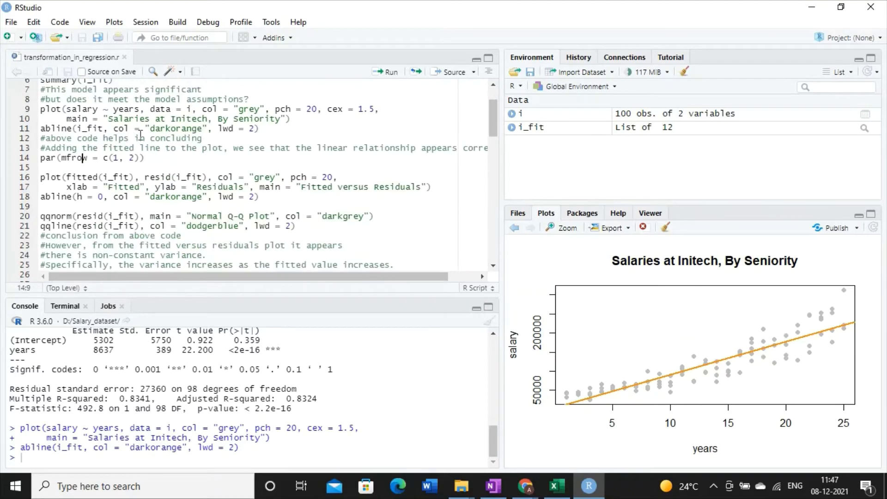
triple_click(176, 138)
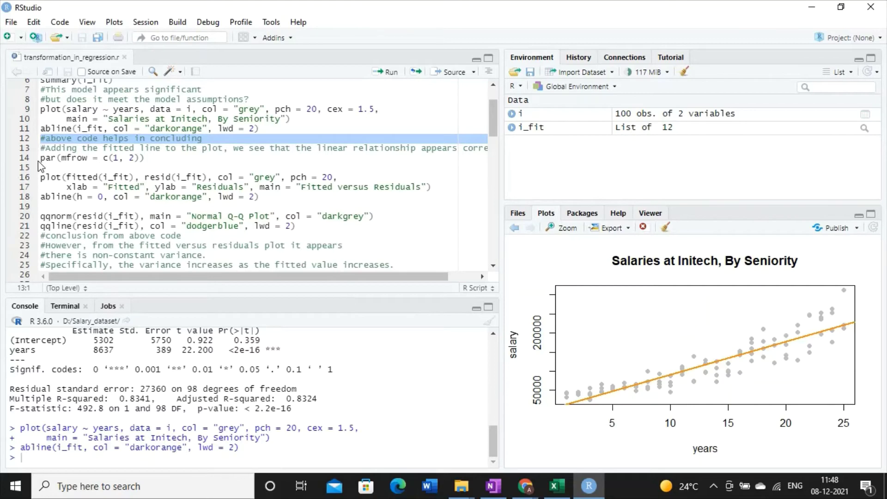
Run script lines 14 to 18 to draw the Fitted versus Residuals plot with a dark orange line at h = 0 in a 1-by-2 layout.
drag(40, 158, 278, 202)
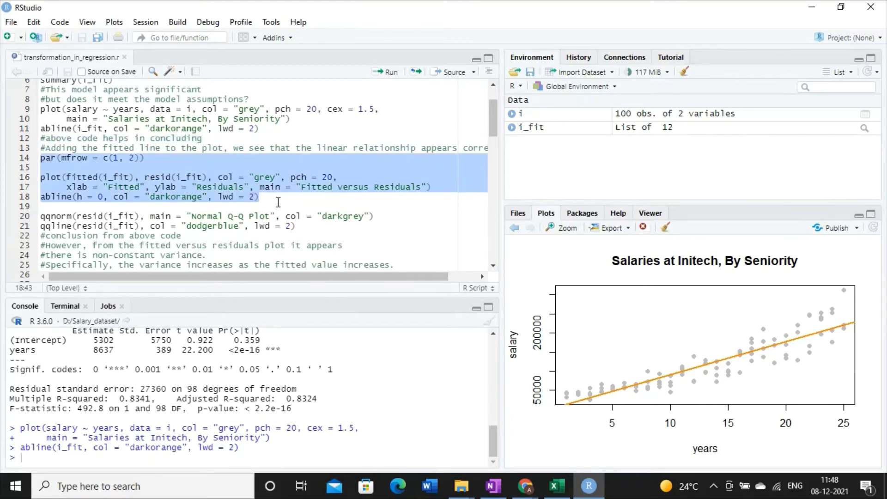
click(392, 73)
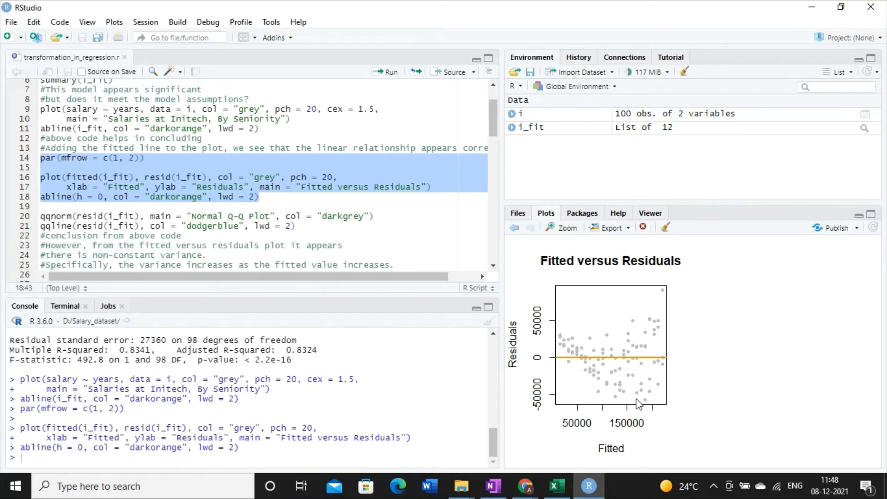
triple_click(98, 186)
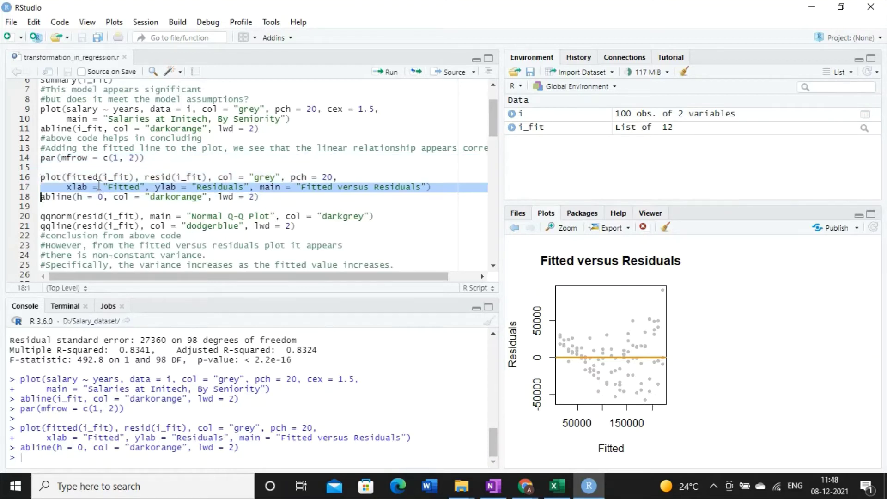
click(99, 194)
triple_click(99, 195)
click(101, 199)
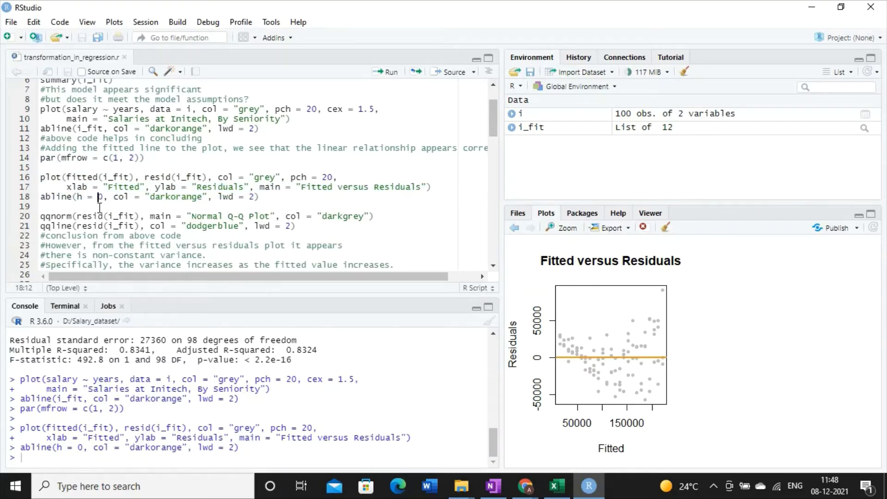
Run the qqnorm and qqline lines to draw the Normal Q-Q Plot of the i_fit residuals with a dodgerblue reference line.
triple_click(95, 216)
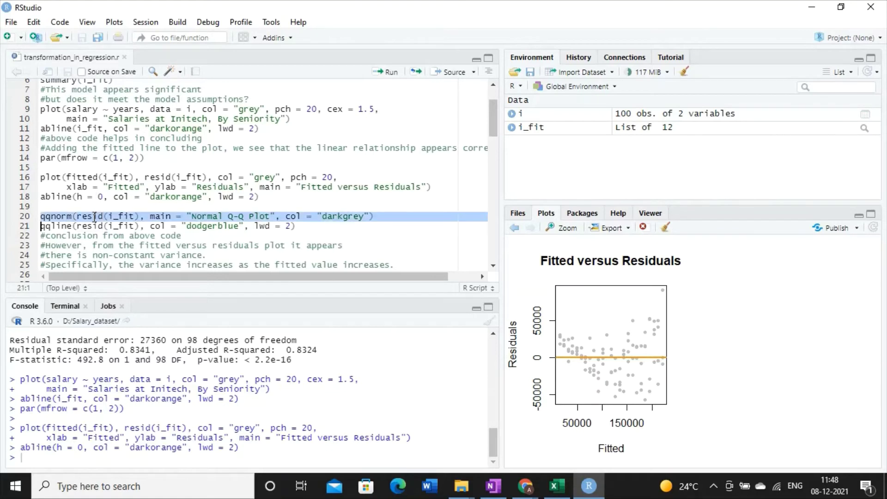
click(393, 72)
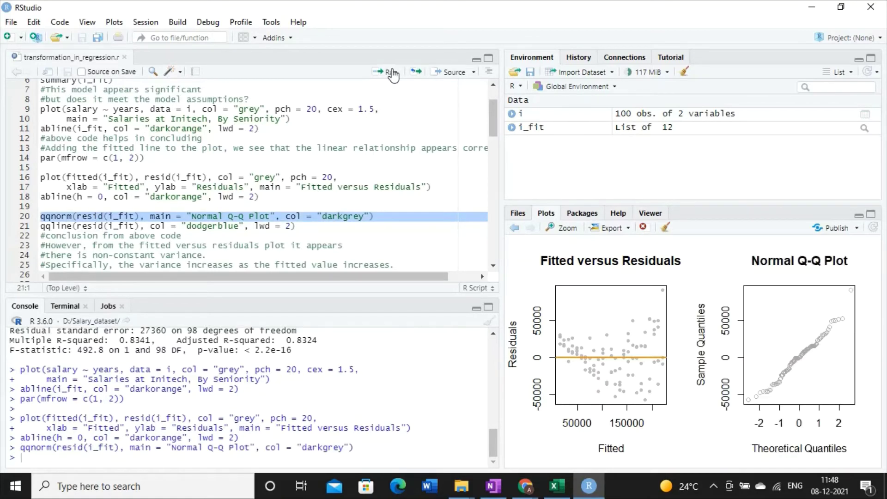
triple_click(227, 227)
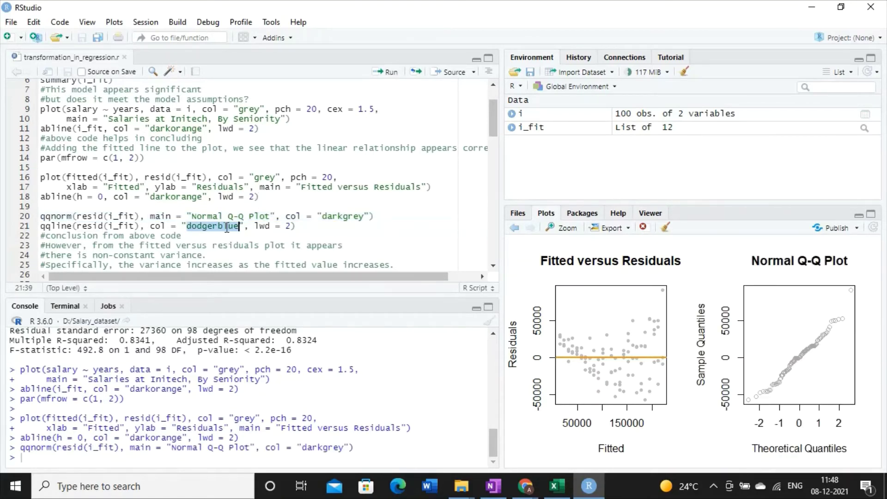
click(388, 73)
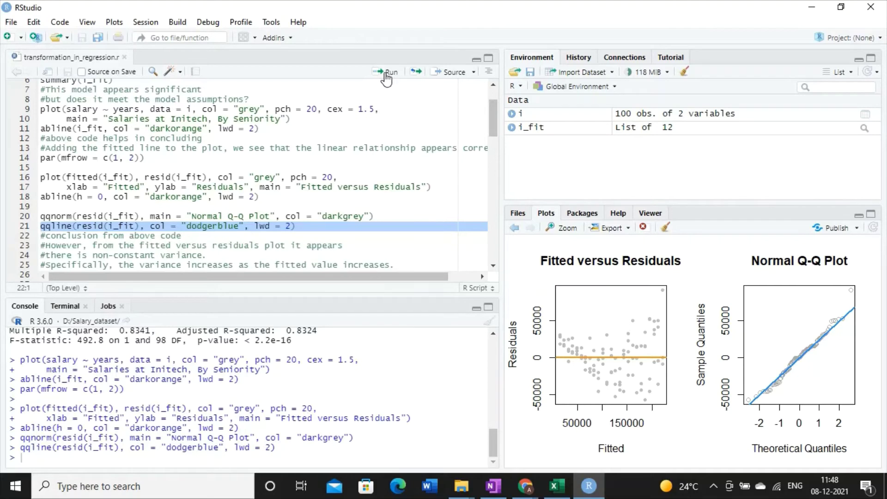
double_click(59, 216)
double_click(61, 227)
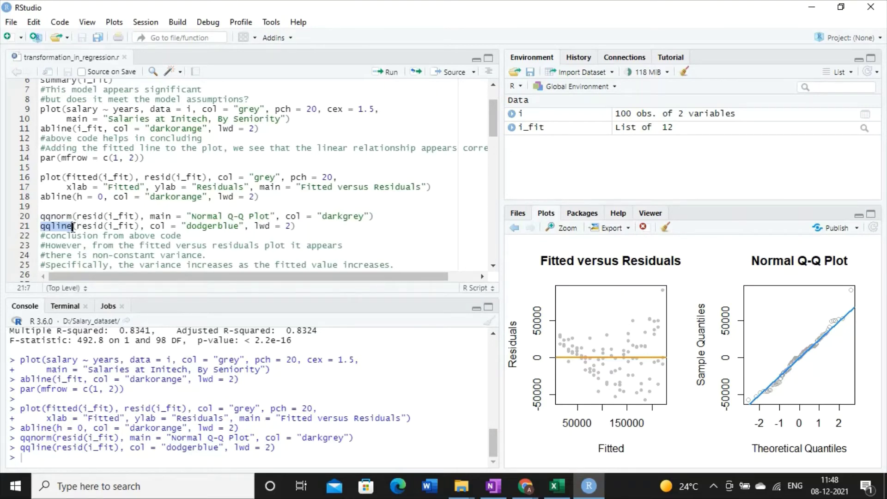
Switch to OneNote and handwrite qqnorm() with a check mark below the abline syntax in red ink.
click(492, 485)
click(507, 13)
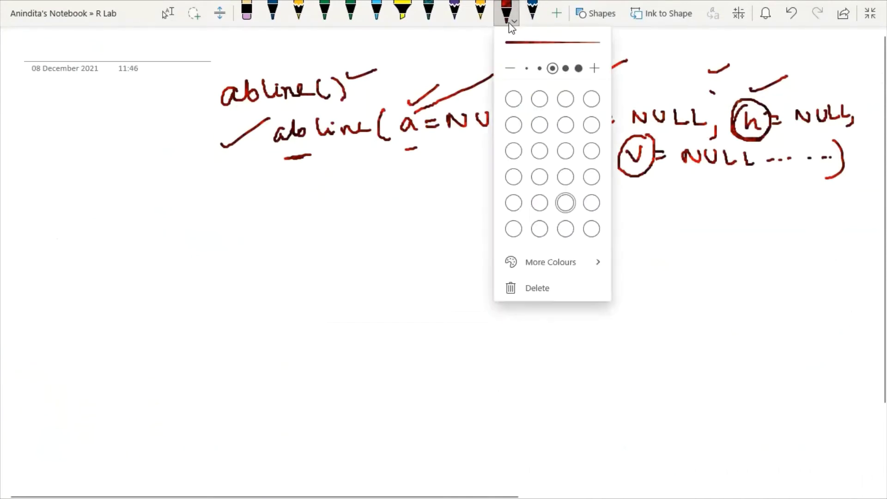
click(260, 208)
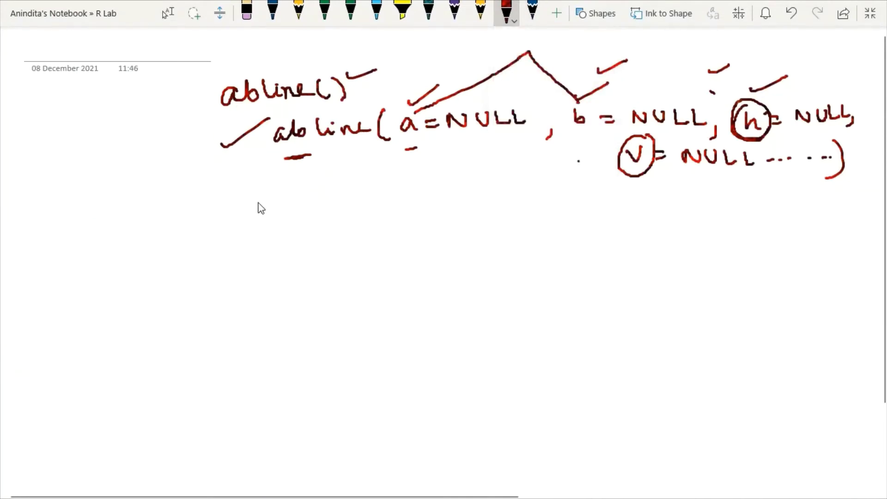
mouse_move(156, 211)
mouse_down()
mouse_move(156, 233)
mouse_move(164, 217)
mouse_up()
mouse_move(179, 214)
mouse_down()
mouse_move(183, 237)
mouse_move(197, 214)
mouse_move(257, 212)
mouse_up()
mouse_move(275, 201)
mouse_down()
mouse_move(287, 216)
mouse_move(324, 200)
mouse_up()
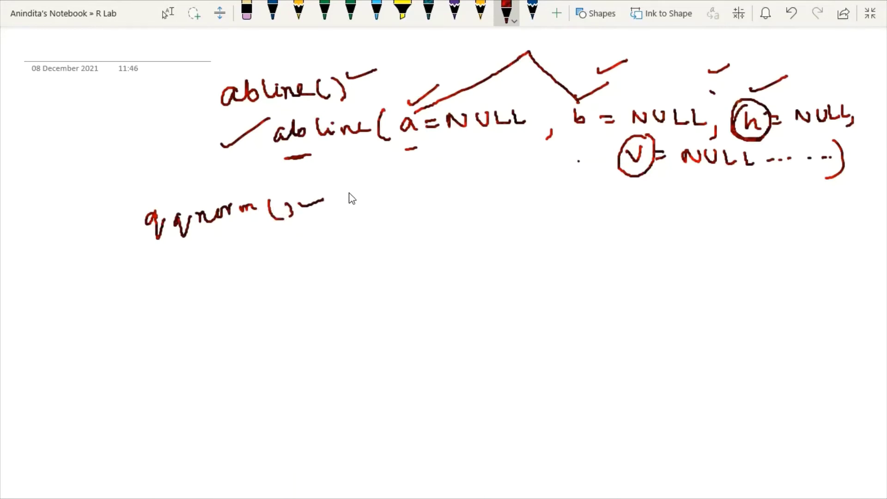
Handwrite an underlined QQplot beneath qqnorm(), add check marks around the notes, and switch back to RStudio.
drag(306, 232, 312, 261)
click(328, 226)
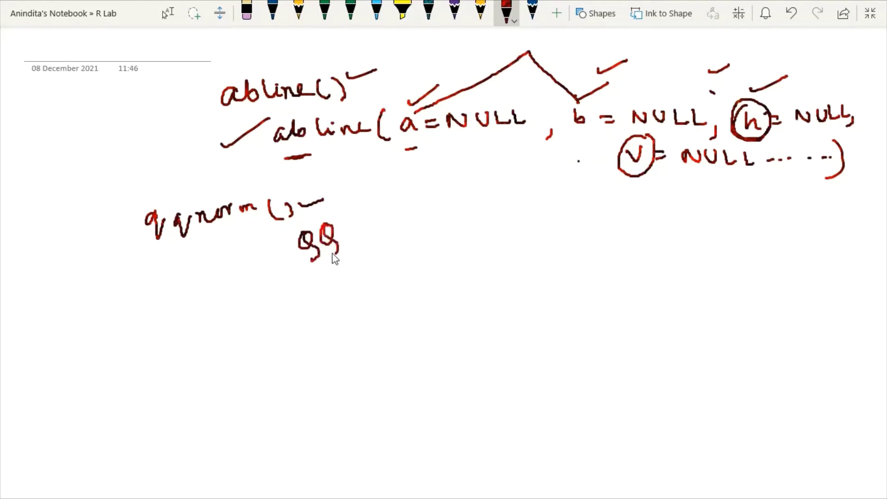
mouse_move(345, 229)
mouse_down()
mouse_move(342, 251)
mouse_move(352, 237)
mouse_up()
drag(360, 221, 388, 219)
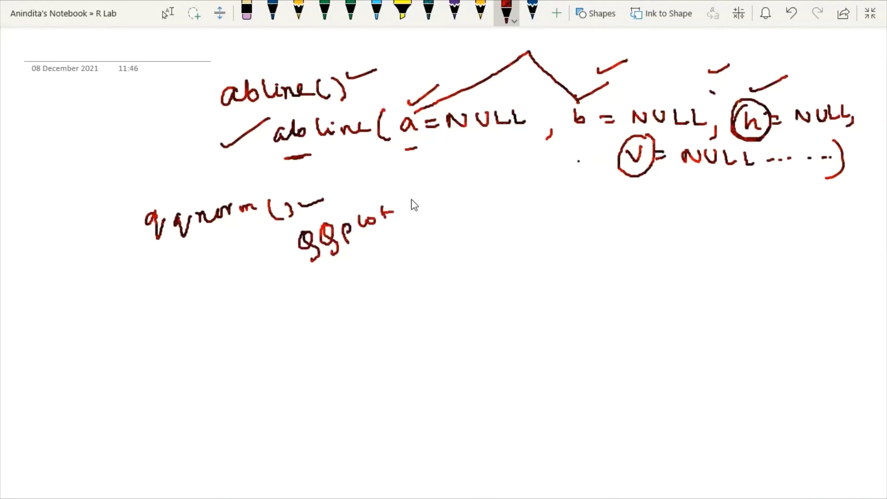
drag(207, 187, 239, 170)
drag(293, 269, 412, 228)
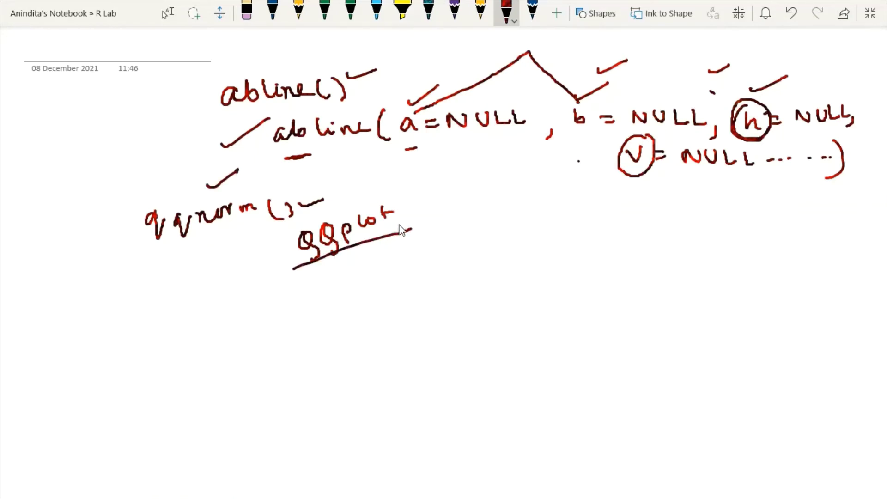
drag(412, 198, 452, 189)
click(589, 486)
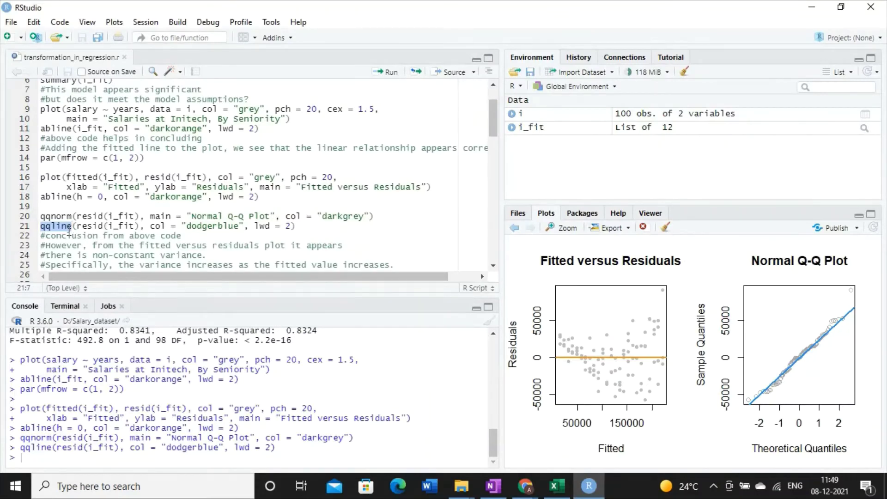
Switch to OneNote, handwrite qqline() → quantile plot in red ink, underline qqline() and add a check mark above plot.
click(493, 485)
mouse_move(400, 257)
mouse_down()
mouse_move(423, 265)
mouse_move(436, 246)
mouse_move(452, 258)
mouse_move(494, 239)
mouse_move(544, 241)
mouse_up()
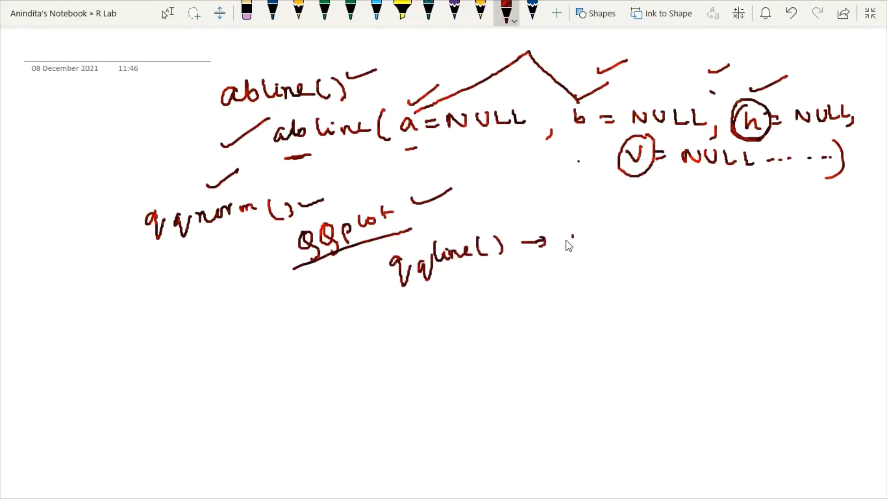
mouse_move(609, 245)
mouse_down()
mouse_move(697, 224)
mouse_move(701, 241)
mouse_move(704, 224)
mouse_move(716, 236)
mouse_move(766, 227)
mouse_up()
click(769, 226)
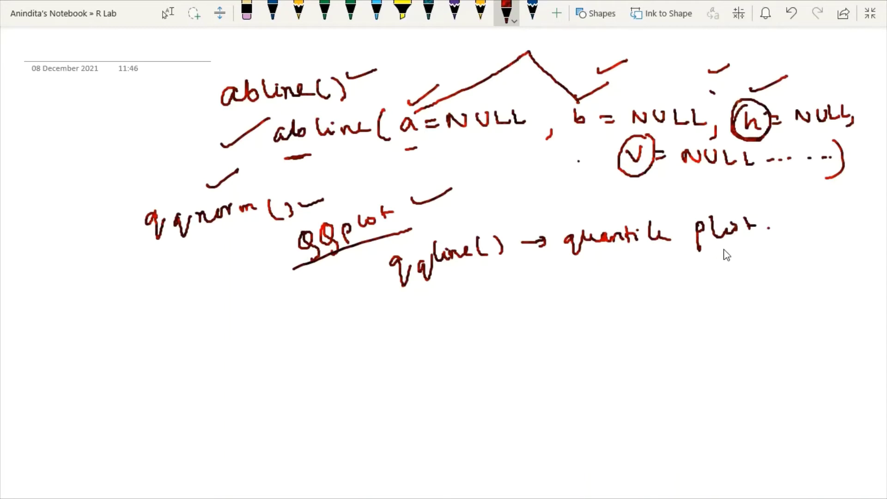
drag(759, 204, 785, 199)
drag(380, 299, 505, 265)
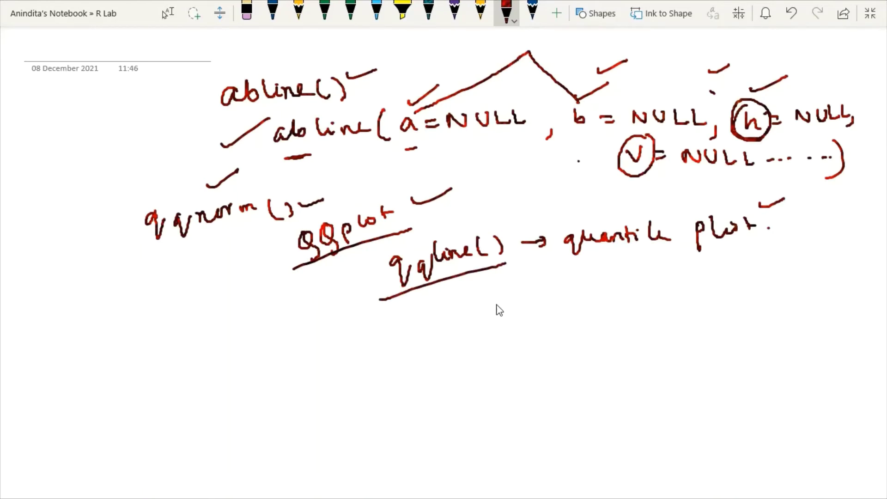
Handwrite "1st, 3rd" beneath the qqline() note and switch back to RStudio.
mouse_move(505, 299)
mouse_down()
mouse_move(508, 313)
mouse_move(531, 307)
mouse_up()
drag(528, 302, 574, 307)
drag(583, 306, 591, 297)
drag(603, 292, 604, 281)
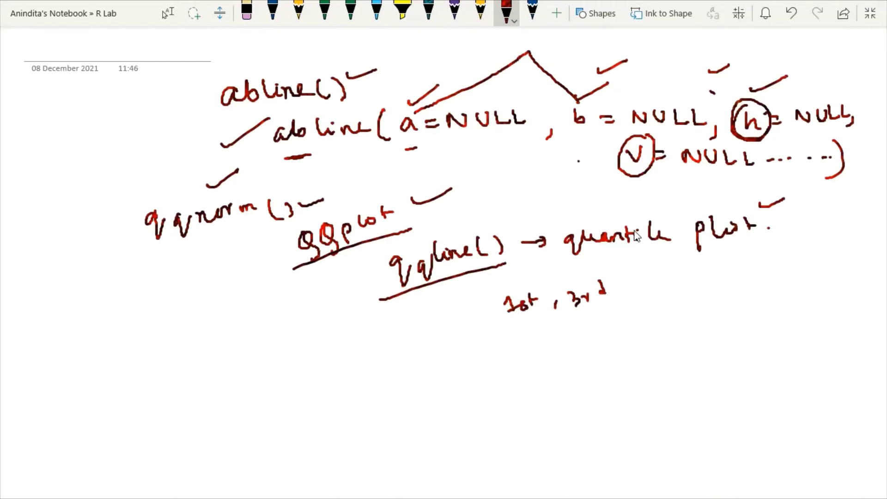
mouse_move(631, 498)
click(589, 489)
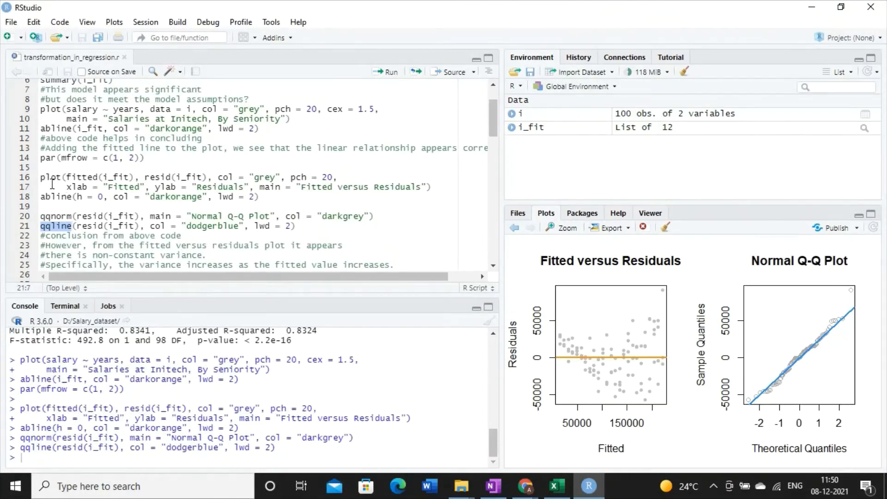
Rerun script lines 16 to 18, 20 and 21 to redraw the Fitted versus Residuals plot and the Normal Q-Q Plot.
drag(41, 179, 259, 197)
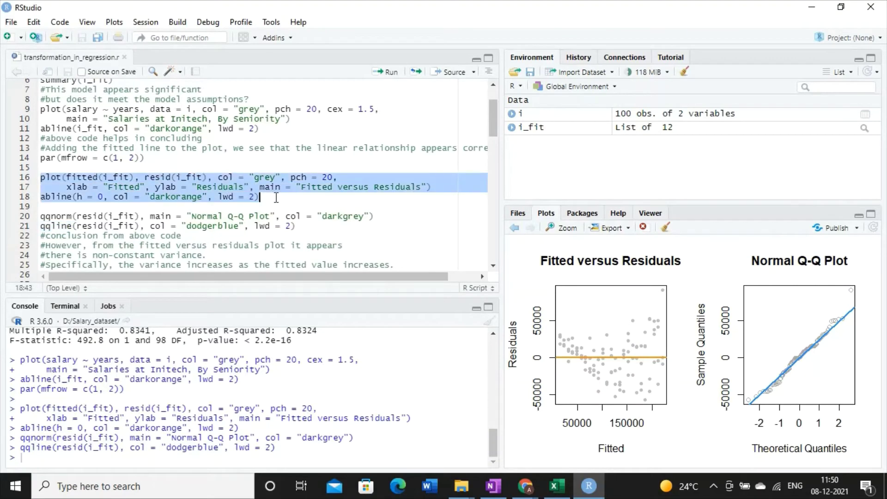
click(390, 73)
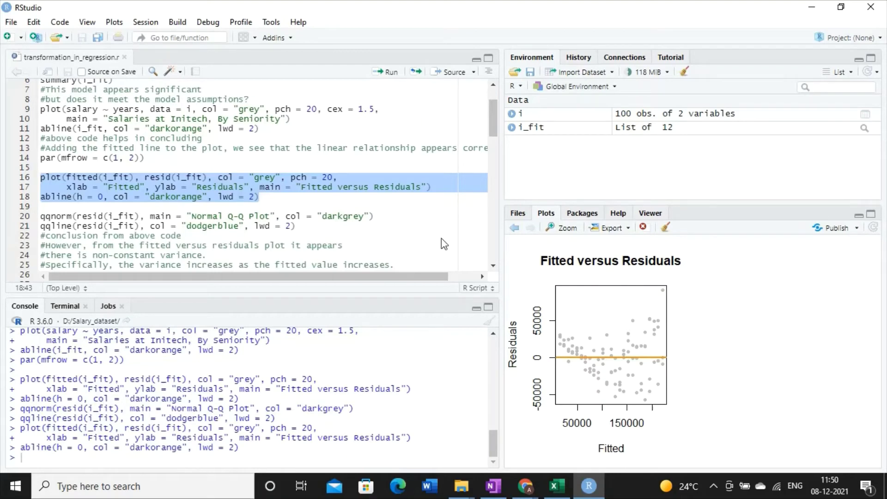
triple_click(226, 216)
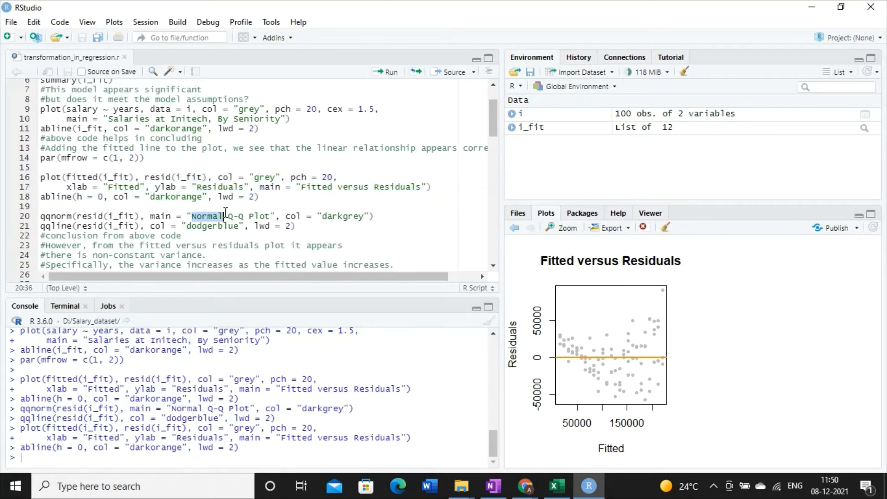
click(388, 74)
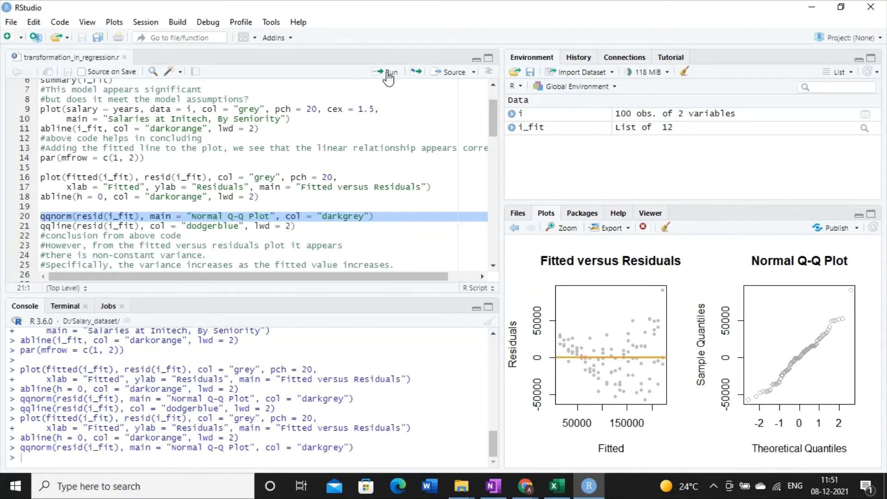
triple_click(157, 226)
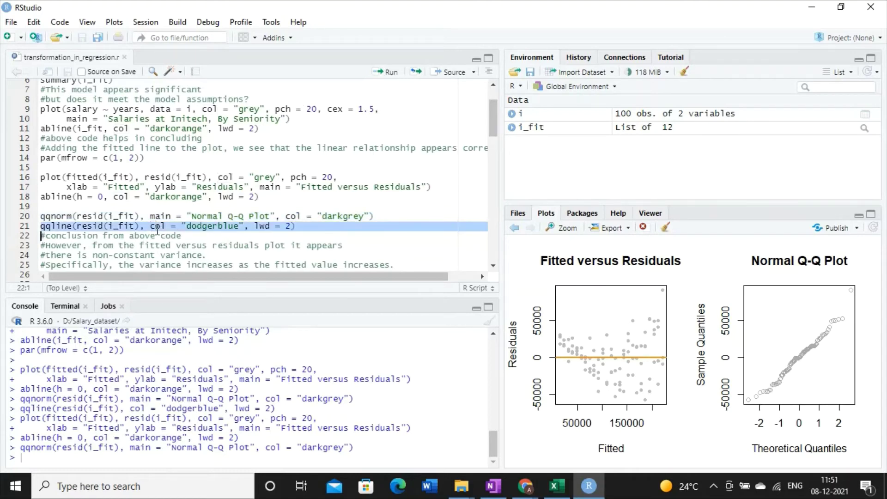
click(387, 73)
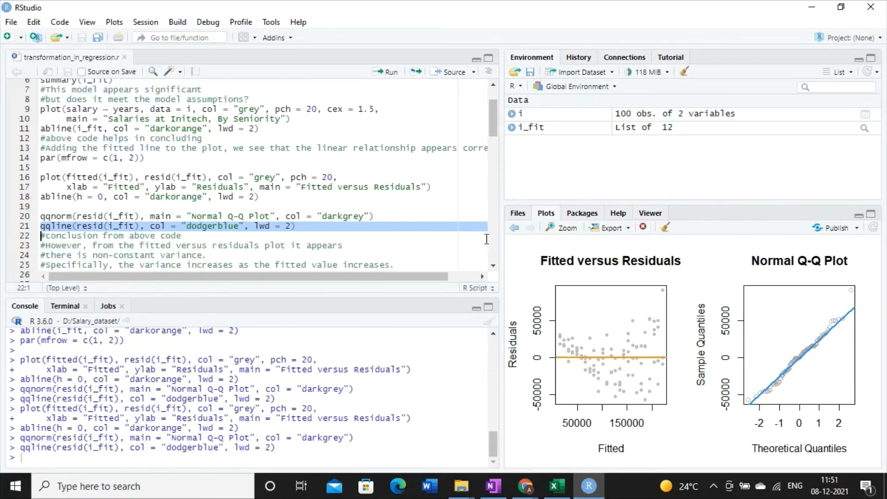
Select the comment "#there is non-constant variance." on line 24 and switch to a blank OneNote page.
scroll(493, 268, down, 3)
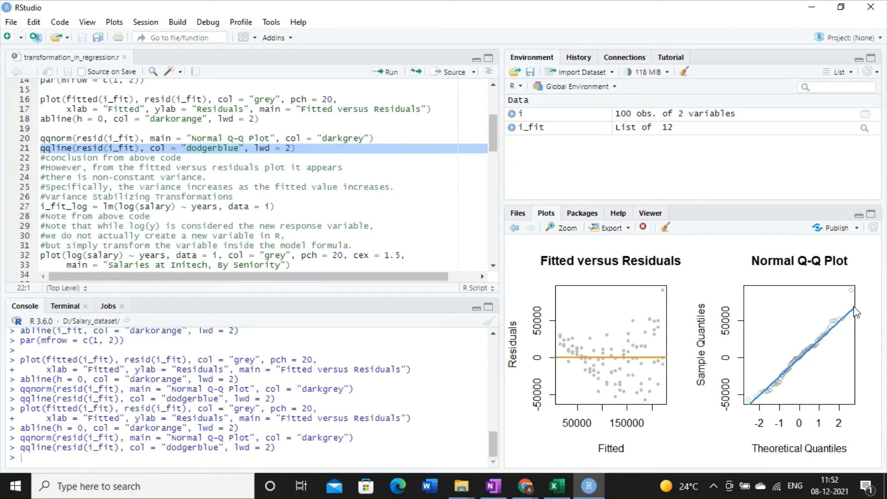
triple_click(178, 180)
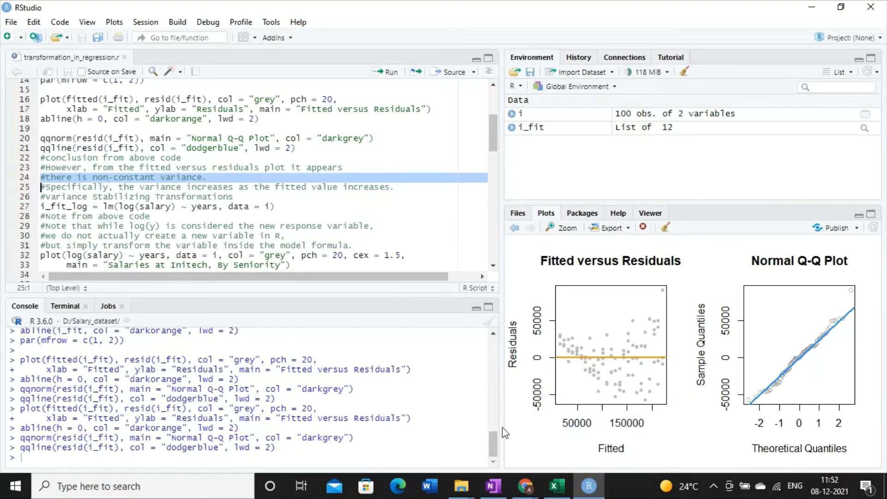
click(488, 497)
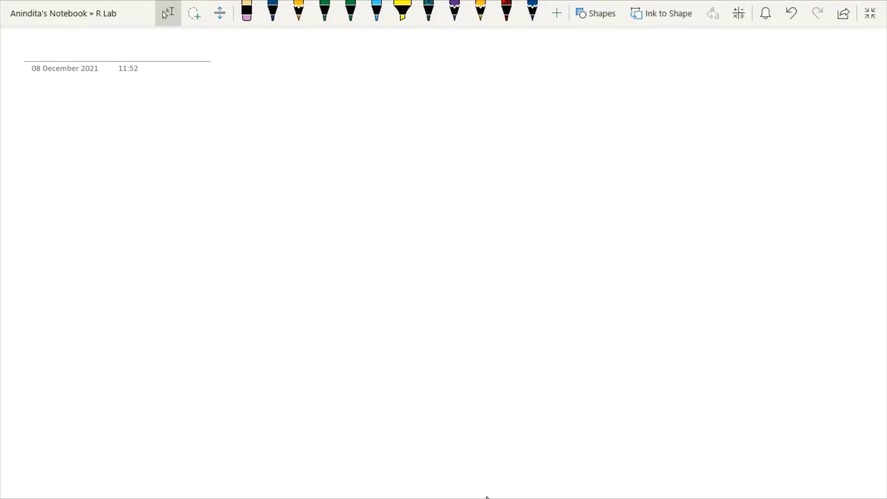
Handwrite "variance → spread between no." in blue ink, with a check mark above spread and an underline below between no.
click(341, 168)
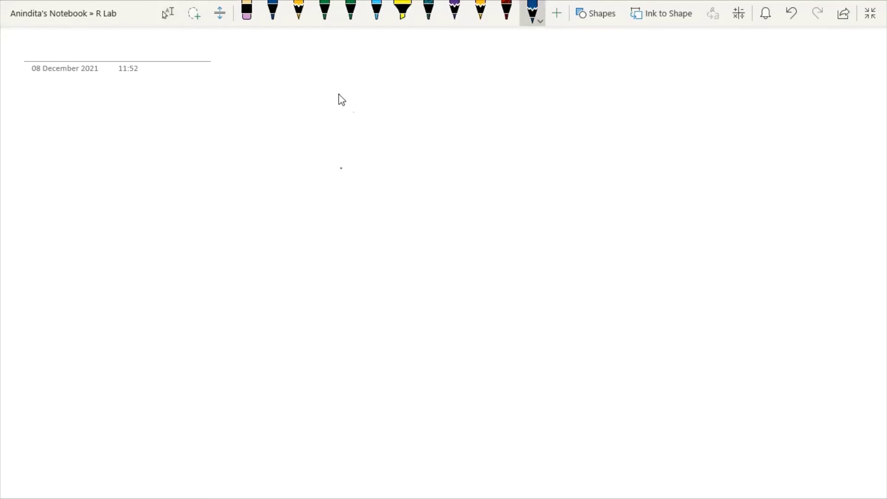
drag(339, 95, 349, 95)
mouse_move(365, 97)
mouse_down()
mouse_move(534, 92)
mouse_move(559, 81)
mouse_move(568, 88)
mouse_move(588, 82)
mouse_move(591, 70)
mouse_move(648, 89)
mouse_move(683, 83)
mouse_up()
click(601, 79)
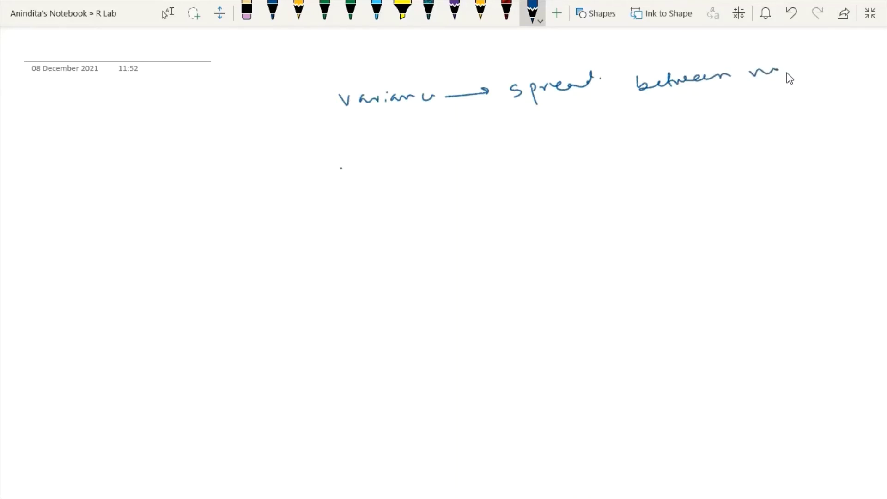
drag(772, 74, 778, 70)
drag(546, 61, 573, 49)
drag(684, 97, 774, 80)
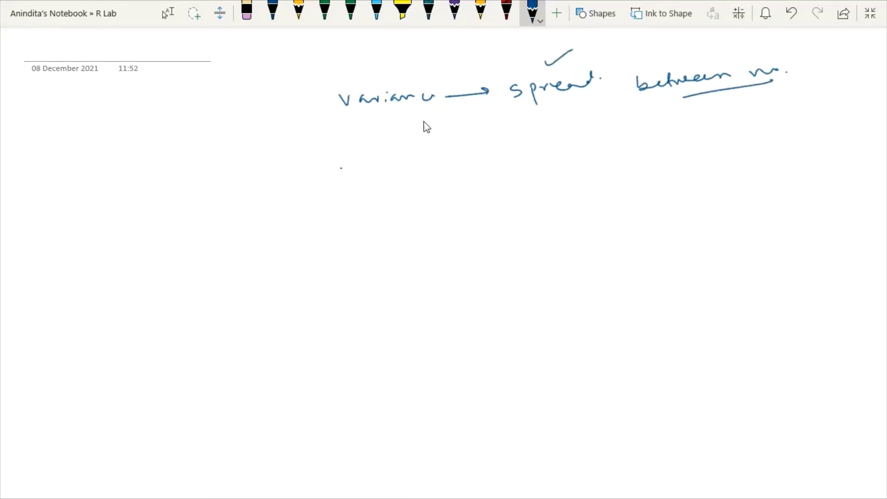
Sketch an arrow up to variance and a large dot linked to scattered points, and write σ² above variance.
mouse_move(415, 115)
mouse_down()
mouse_move(429, 149)
mouse_move(417, 117)
mouse_up()
drag(541, 151, 549, 149)
click(709, 125)
click(708, 144)
click(734, 134)
click(734, 115)
drag(734, 113, 731, 116)
drag(753, 115, 558, 146)
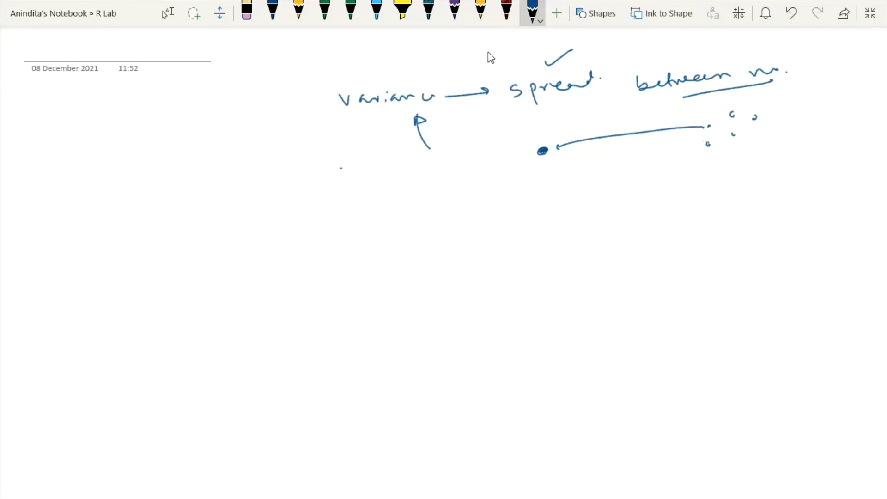
mouse_move(448, 48)
mouse_down()
mouse_move(421, 64)
mouse_move(479, 45)
mouse_up()
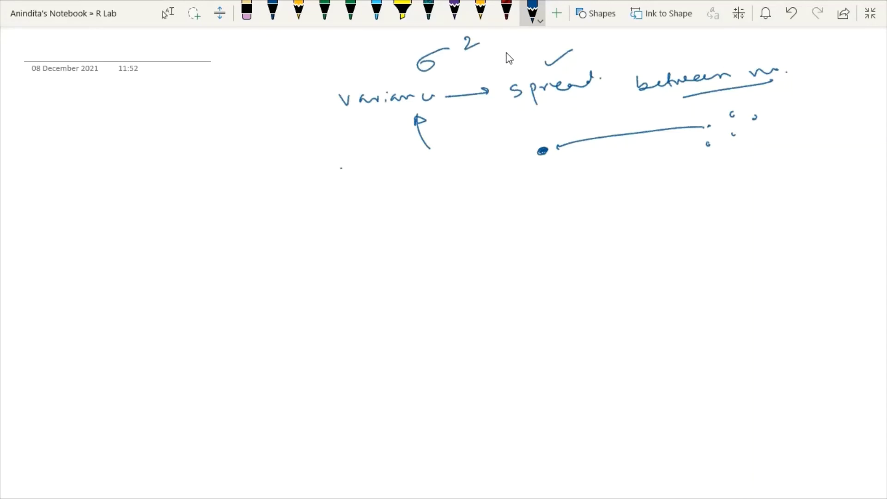
Handwrite homoscedasticity in red ink beside variance, and add check marks in front of it.
click(510, 21)
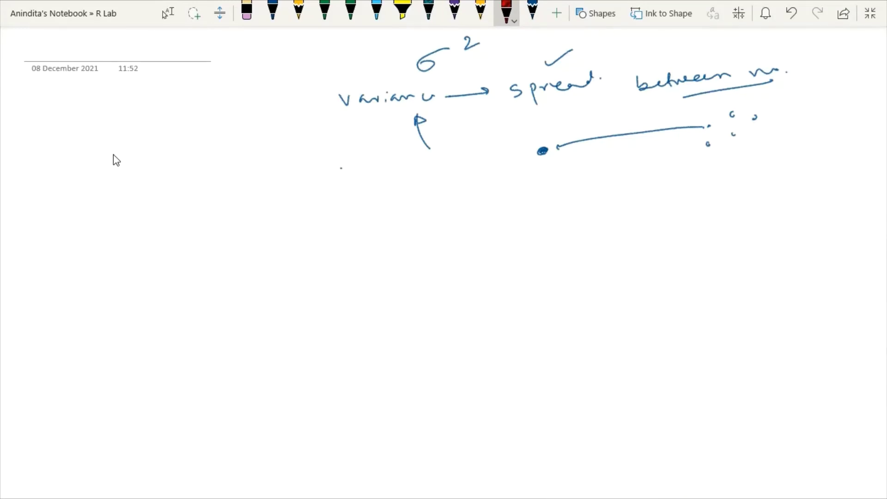
drag(363, 87, 363, 63)
mouse_move(89, 179)
mouse_down()
mouse_move(116, 159)
mouse_move(113, 170)
mouse_move(128, 150)
mouse_move(132, 160)
mouse_move(154, 151)
mouse_move(183, 125)
mouse_move(185, 139)
mouse_move(201, 136)
mouse_move(214, 116)
mouse_move(225, 124)
mouse_move(233, 104)
mouse_move(268, 104)
mouse_move(276, 87)
mouse_move(281, 102)
mouse_move(292, 92)
mouse_move(300, 98)
mouse_move(308, 80)
mouse_move(316, 103)
mouse_move(328, 87)
mouse_move(334, 112)
mouse_up()
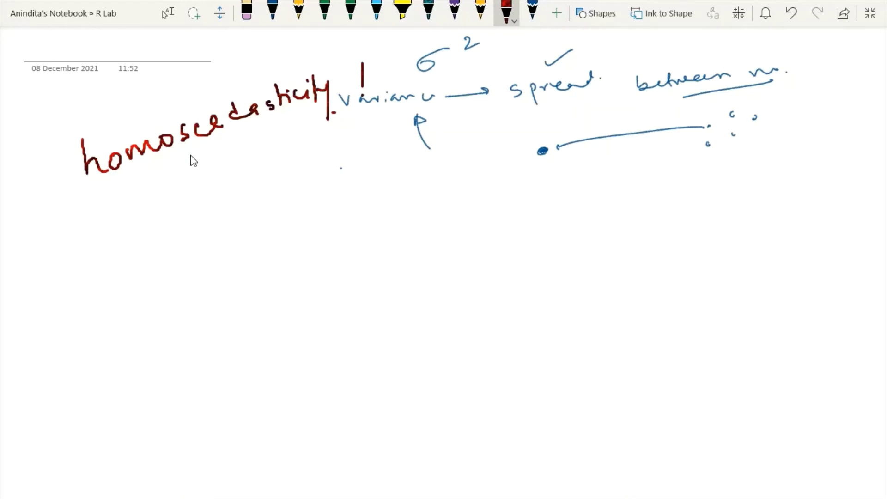
drag(39, 193, 69, 174)
click(62, 208)
Draw three small group boxes joined by arcs below homoscedasticity, and add check marks and two closing curly braces.
drag(137, 194, 111, 213)
mouse_move(152, 190)
mouse_down()
mouse_move(166, 204)
mouse_move(175, 186)
mouse_up()
drag(193, 176, 210, 176)
mouse_move(133, 223)
mouse_down()
mouse_move(139, 230)
mouse_move(165, 212)
mouse_up()
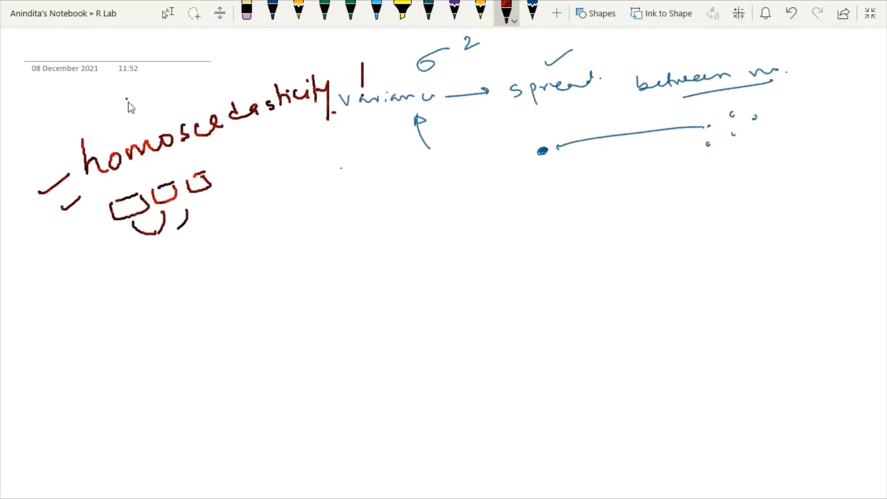
drag(125, 100, 155, 82)
drag(243, 184, 227, 208)
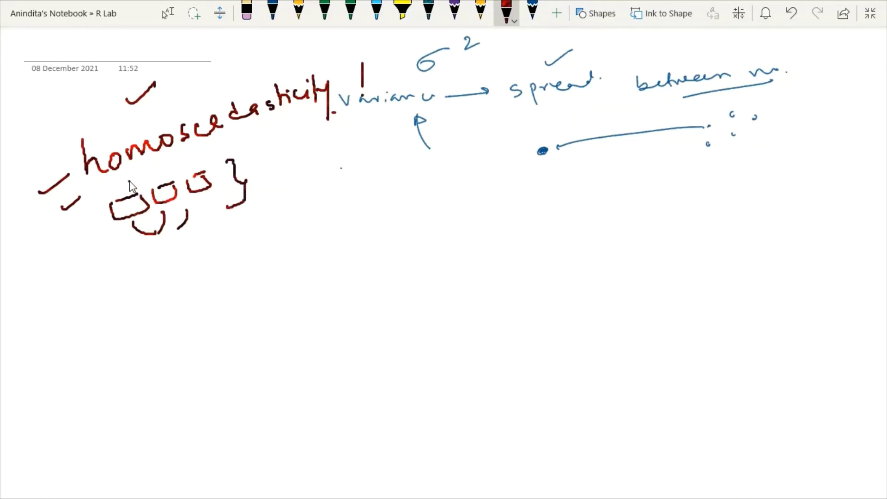
drag(130, 178, 206, 157)
drag(204, 173, 189, 175)
mouse_move(268, 127)
mouse_down()
mouse_move(294, 200)
mouse_move(269, 216)
mouse_up()
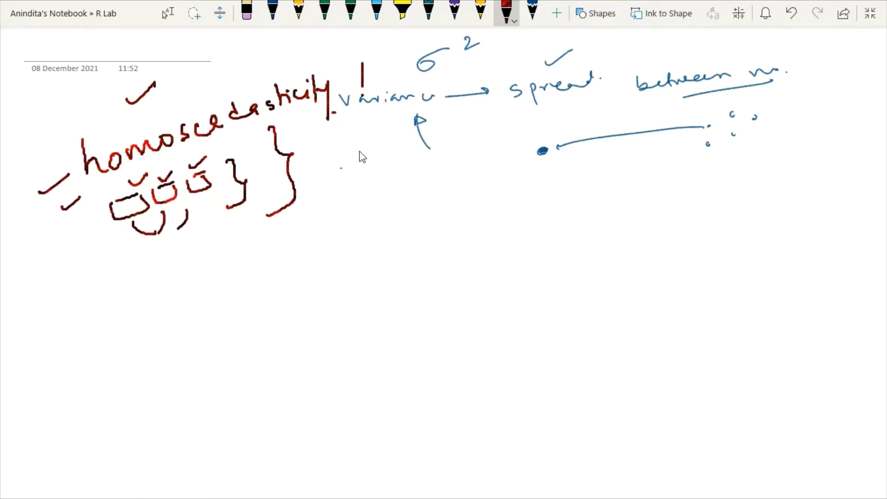
Handwrite ANOVA in a box with a check mark, and link it to homoscedasticity with an arrow and an asterisk above.
mouse_move(342, 167)
mouse_down()
mouse_move(334, 200)
mouse_move(355, 197)
mouse_up()
mouse_move(336, 190)
mouse_down()
mouse_move(363, 169)
mouse_move(401, 178)
mouse_move(418, 165)
mouse_move(427, 179)
mouse_up()
drag(416, 174, 425, 173)
mouse_move(329, 209)
mouse_down()
mouse_move(449, 186)
mouse_move(442, 144)
mouse_move(316, 160)
mouse_move(318, 209)
mouse_move(351, 207)
mouse_up()
drag(334, 149, 363, 135)
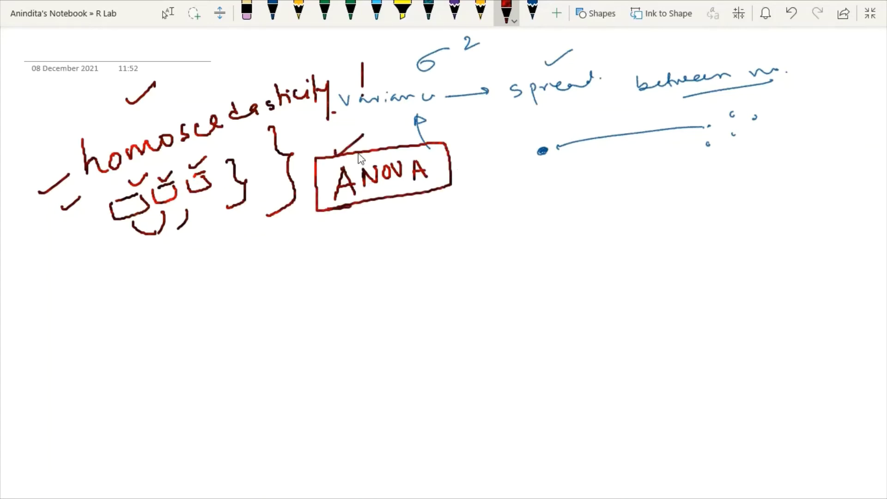
mouse_move(317, 151)
mouse_down()
mouse_move(292, 116)
mouse_move(300, 119)
mouse_up()
drag(236, 56, 243, 71)
mouse_move(232, 67)
mouse_down()
mouse_move(248, 59)
mouse_move(247, 70)
mouse_up()
drag(240, 54, 239, 72)
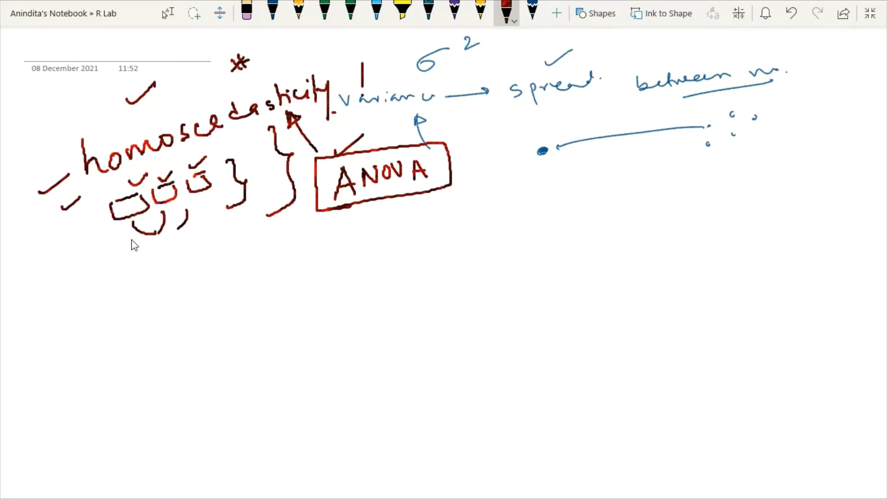
Handwrite the underlined heading "assumption :-" below the homoscedasticity notes.
mouse_move(115, 298)
mouse_down()
mouse_move(177, 283)
mouse_move(196, 295)
mouse_move(202, 272)
mouse_move(211, 280)
mouse_move(244, 276)
mouse_up()
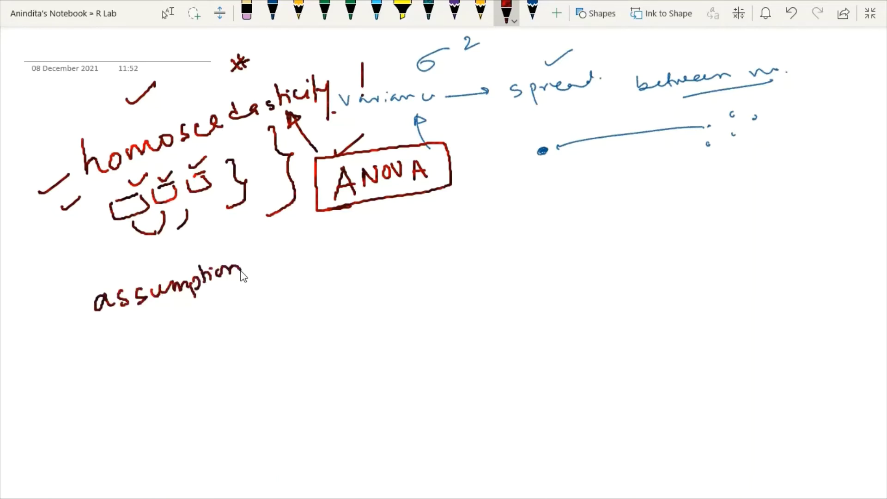
mouse_move(69, 334)
mouse_down()
mouse_move(266, 273)
mouse_move(274, 261)
mouse_up()
click(257, 253)
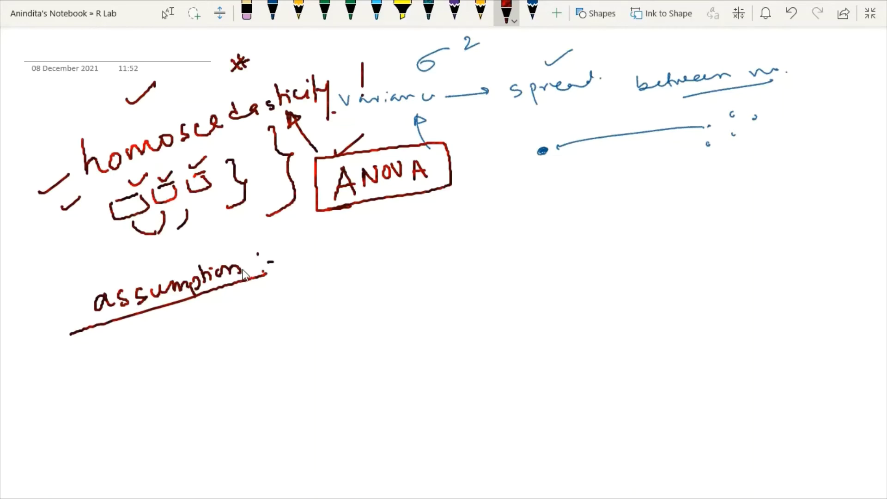
Sketch small axes beneath ANOVA with circled Y and x labels, rising scatter points and check marks.
mouse_move(351, 228)
mouse_down()
mouse_move(364, 273)
mouse_move(416, 253)
mouse_move(416, 275)
mouse_up()
mouse_move(320, 245)
mouse_down()
mouse_move(395, 283)
mouse_move(418, 269)
mouse_move(349, 263)
mouse_move(335, 232)
mouse_up()
drag(336, 210, 309, 238)
mouse_move(399, 258)
mouse_down()
mouse_move(399, 282)
mouse_move(420, 271)
mouse_move(401, 263)
mouse_move(454, 255)
mouse_up()
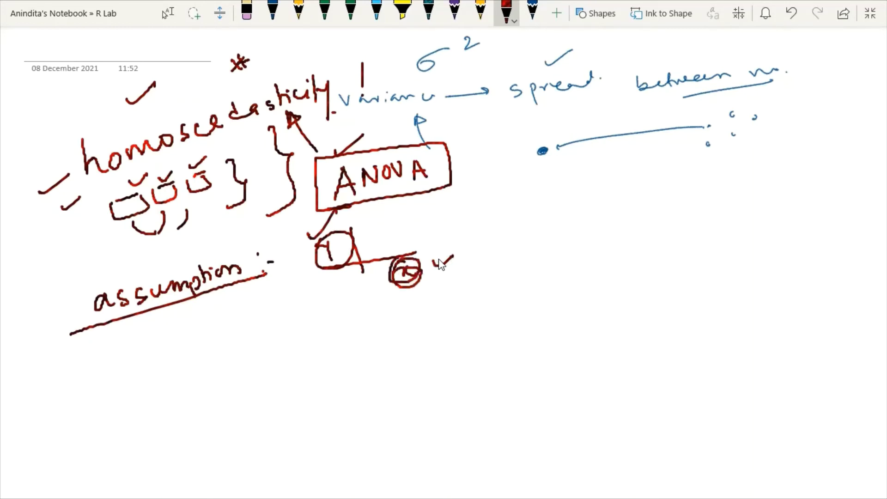
drag(365, 250, 370, 248)
mouse_move(374, 245)
mouse_down()
mouse_move(425, 214)
mouse_move(372, 253)
mouse_move(412, 226)
mouse_up()
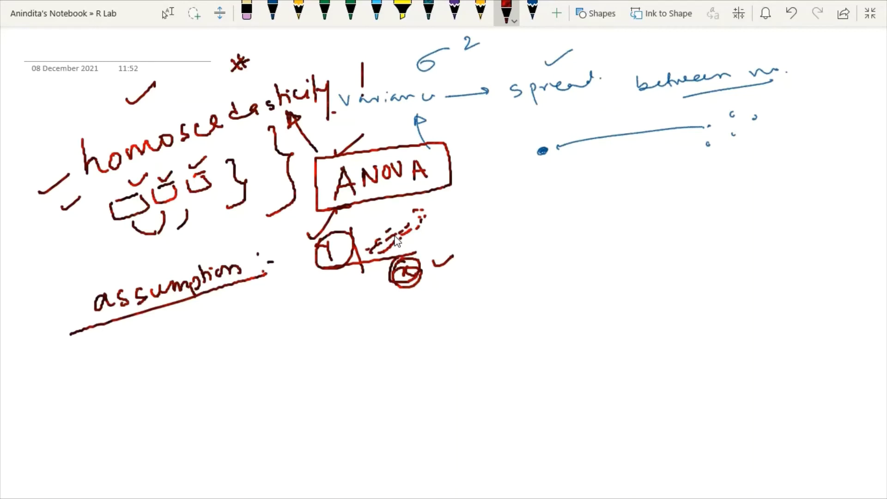
Number the Y-x sketch as assumption 1 and handwrite "2. normally distributed" below it.
drag(285, 261, 287, 273)
click(293, 269)
drag(220, 344, 231, 353)
click(243, 345)
mouse_move(324, 233)
mouse_down()
mouse_move(331, 275)
mouse_move(349, 244)
mouse_move(320, 238)
mouse_move(319, 261)
mouse_up()
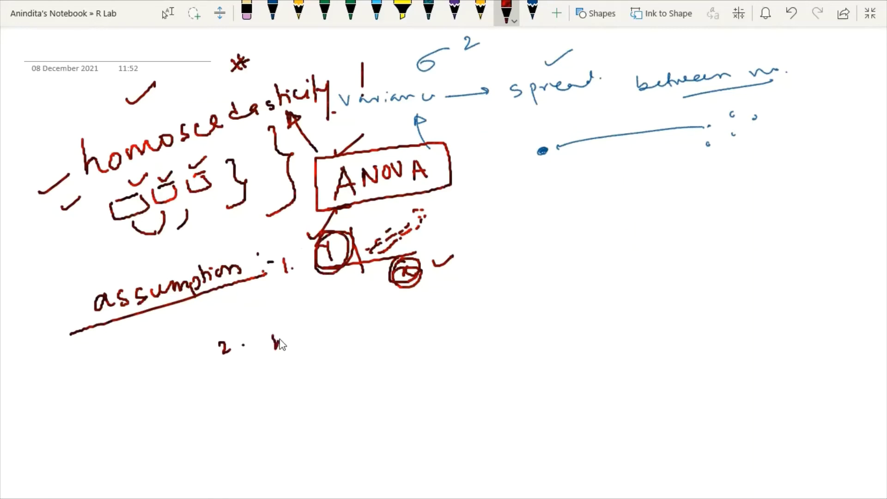
mouse_move(280, 344)
mouse_down()
mouse_move(324, 339)
mouse_move(374, 323)
mouse_move(383, 347)
mouse_up()
mouse_move(434, 298)
mouse_down()
mouse_move(434, 317)
mouse_move(454, 309)
mouse_move(457, 319)
mouse_move(468, 316)
mouse_move(487, 292)
mouse_move(488, 306)
mouse_move(531, 287)
mouse_up()
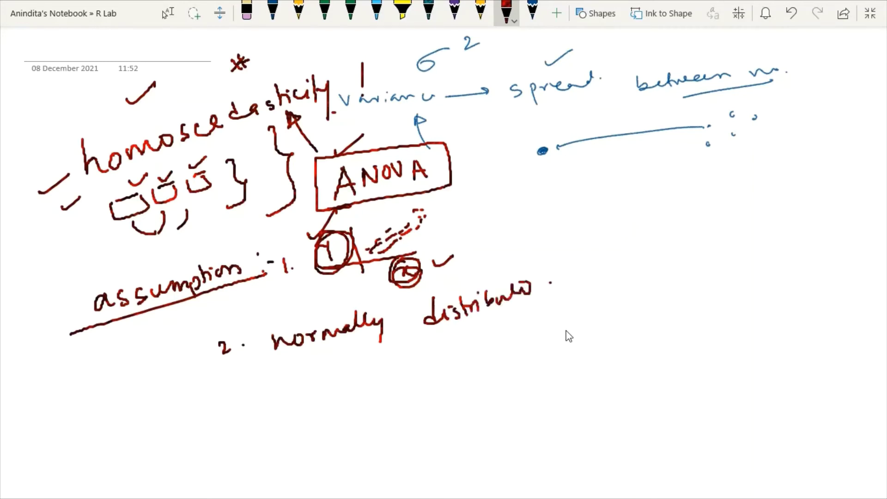
click(550, 283)
Emphasise the normally distributed assumption with an asterisk and an underline, and sketch a bell-shaped curve on axes beneath it.
drag(427, 281, 477, 260)
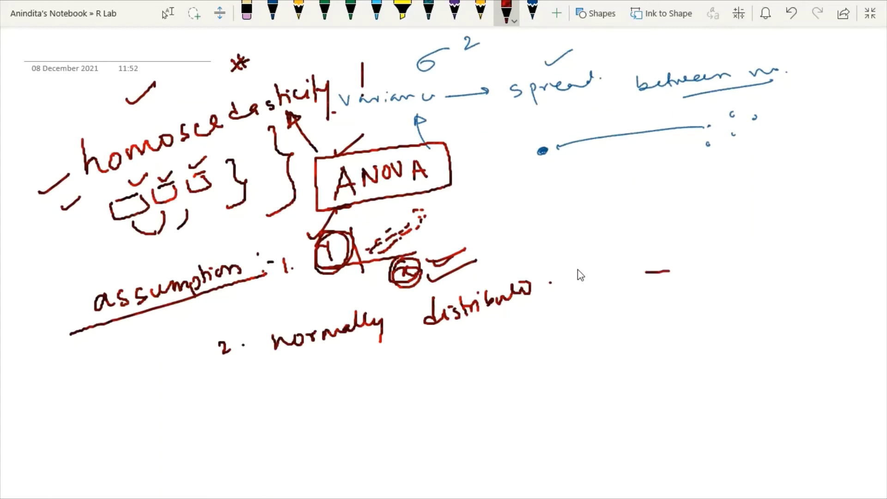
drag(569, 269, 576, 277)
drag(569, 277, 590, 273)
drag(301, 370, 509, 321)
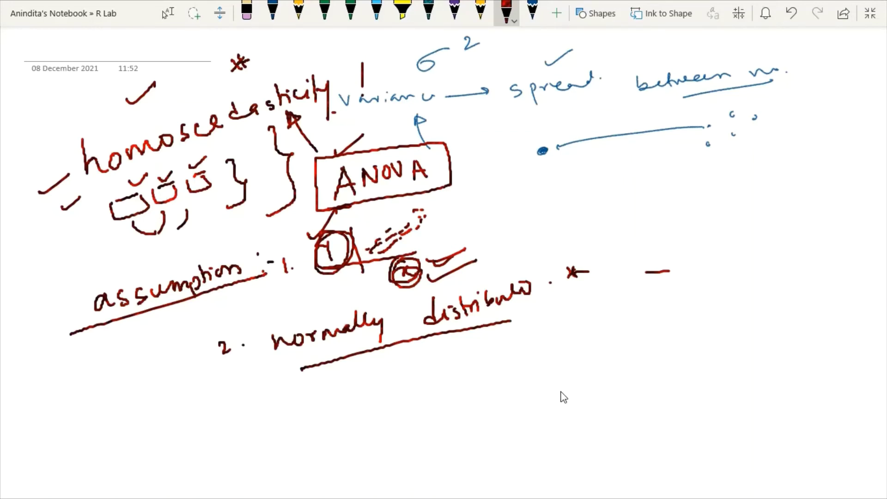
mouse_move(457, 360)
mouse_down()
mouse_move(463, 419)
mouse_move(558, 399)
mouse_up()
mouse_move(466, 404)
mouse_down()
mouse_move(490, 371)
mouse_move(519, 355)
mouse_move(540, 387)
mouse_move(567, 389)
mouse_up()
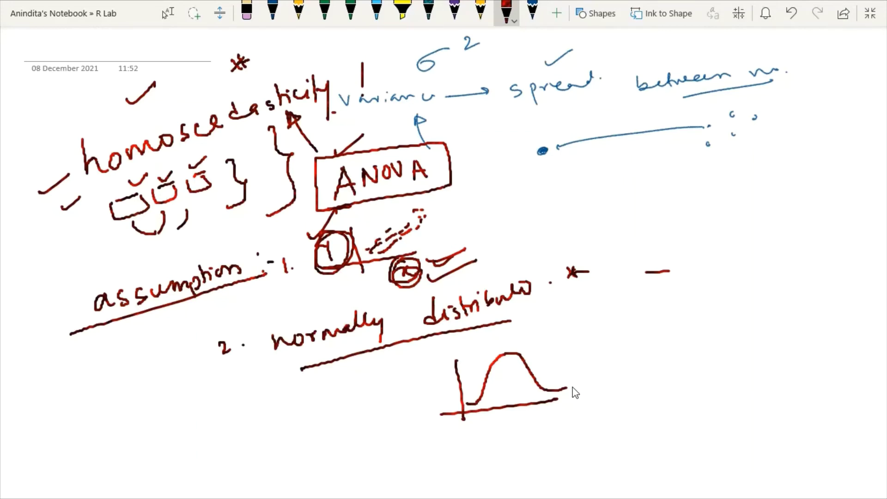
Add a check mark beside the bell curve, draw its centre line, and shade both halves beneath it.
drag(545, 353, 584, 338)
mouse_move(515, 394)
mouse_down()
mouse_move(519, 416)
mouse_move(522, 403)
mouse_up()
mouse_move(503, 350)
mouse_down()
mouse_move(516, 403)
mouse_move(498, 360)
mouse_move(489, 386)
mouse_move(495, 404)
mouse_up()
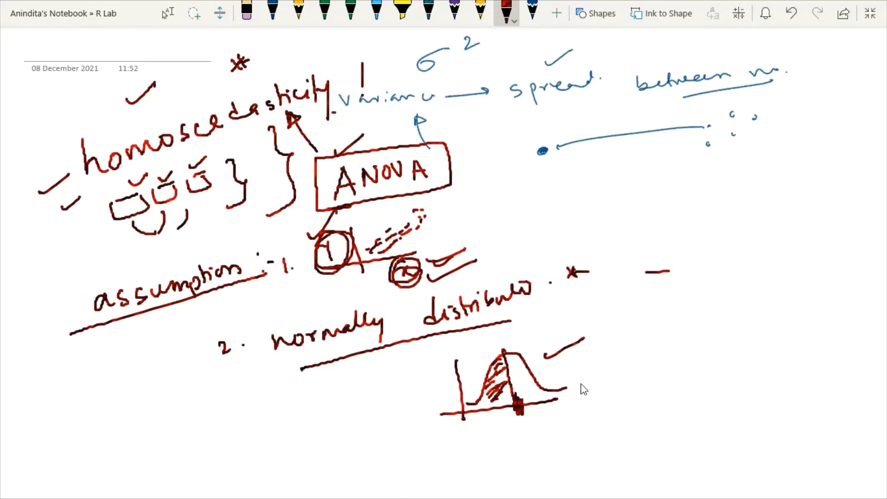
mouse_move(538, 388)
mouse_down()
mouse_move(531, 366)
mouse_move(516, 369)
mouse_move(534, 352)
mouse_up()
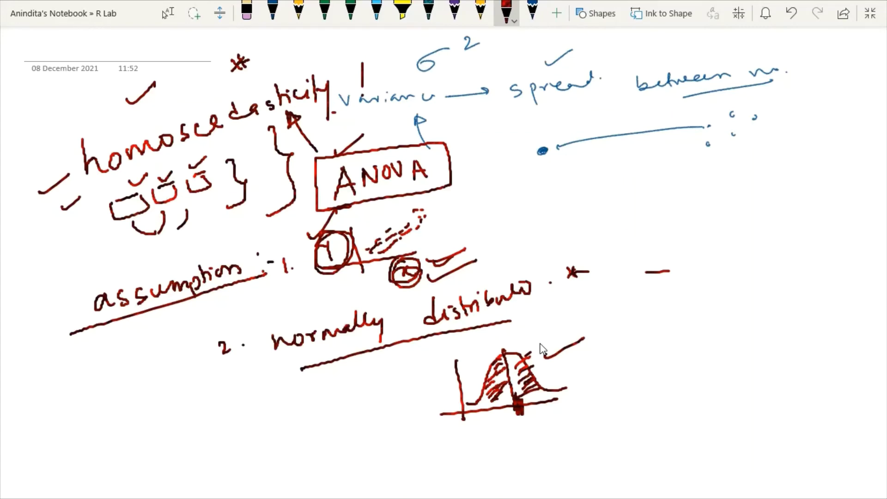
Switch to RStudio and run the script line that fits i_fit_log as lm(log(salary) ~ years, data = i).
click(588, 491)
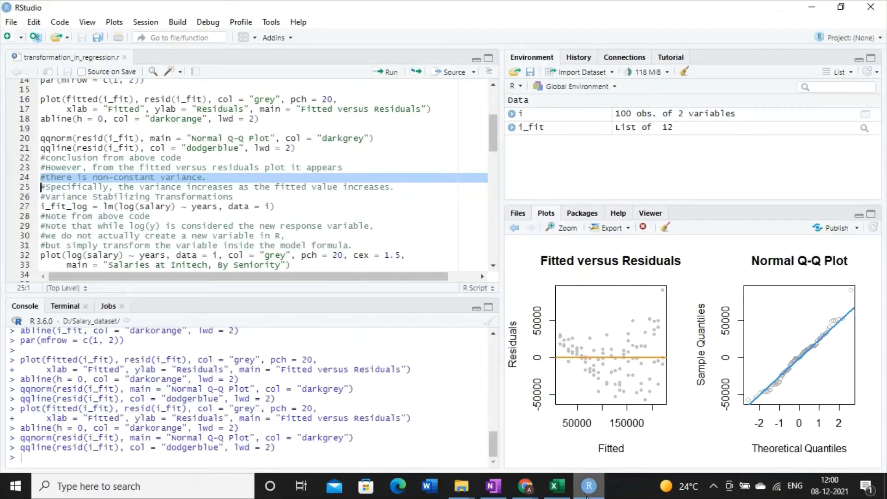
click(266, 206)
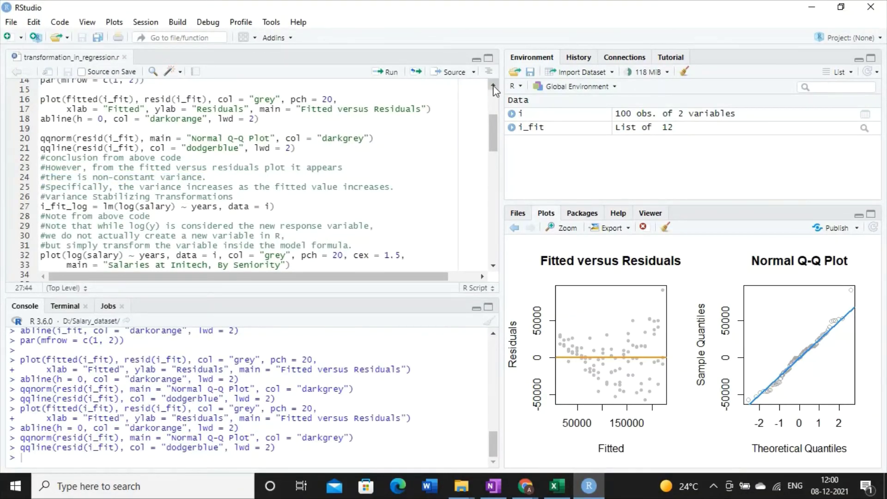
scroll(494, 87, up, 2)
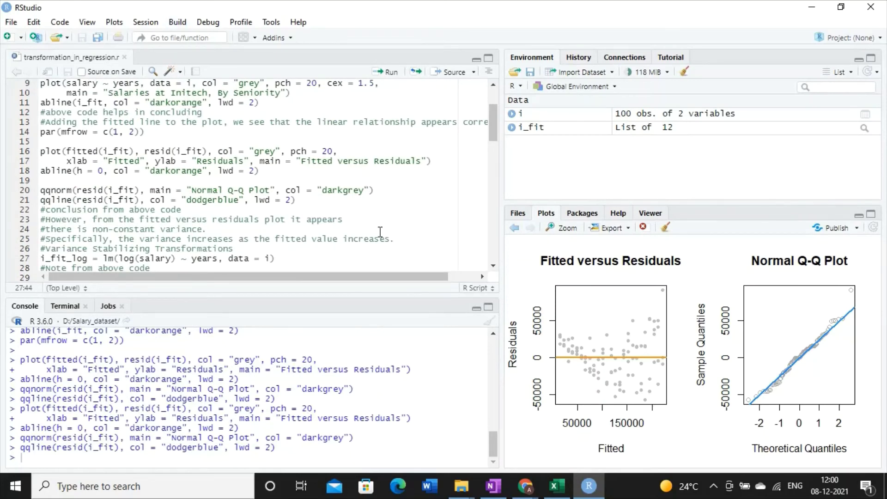
scroll(494, 266, down, 4)
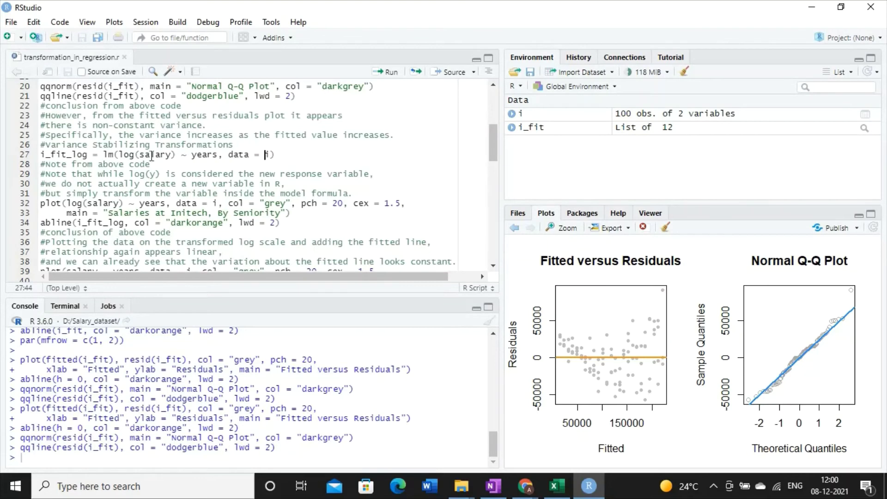
click(493, 85)
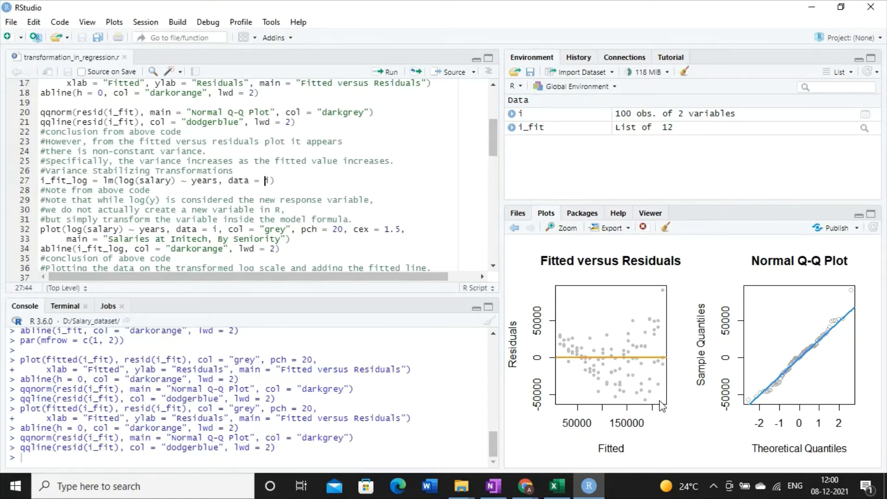
drag(41, 112, 314, 123)
click(314, 122)
triple_click(190, 180)
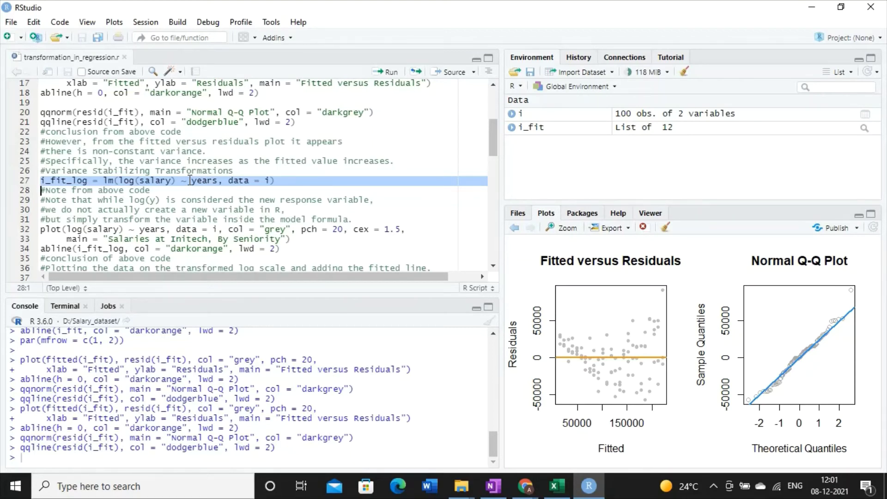
click(389, 73)
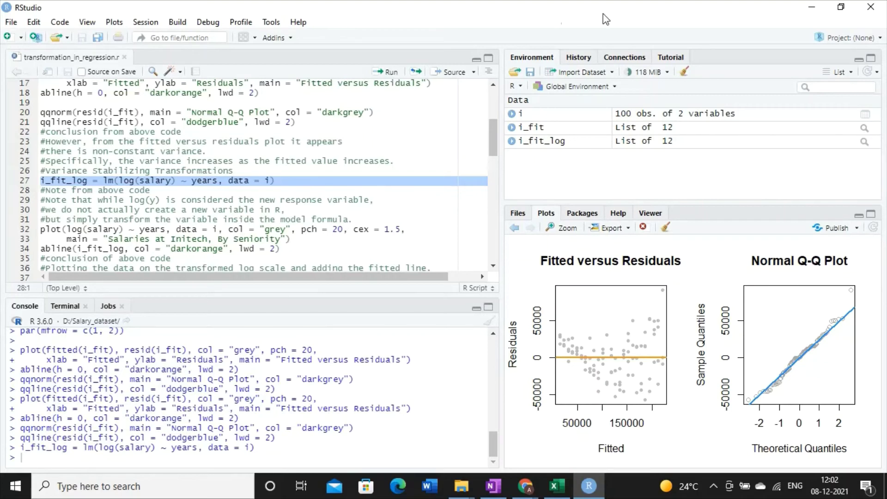
Examine the i_fit_log model line, highlighting lm, the log transformation, the salary response and the years predictor.
click(267, 189)
drag(298, 185, 41, 181)
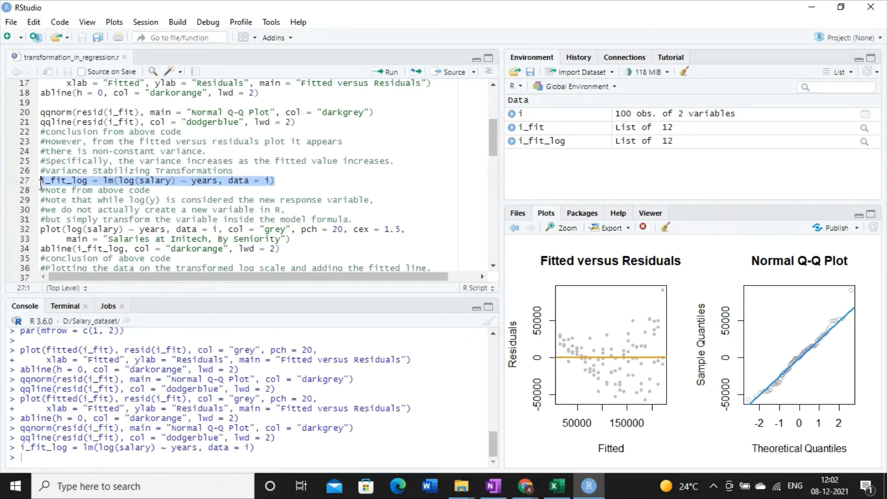
click(113, 183)
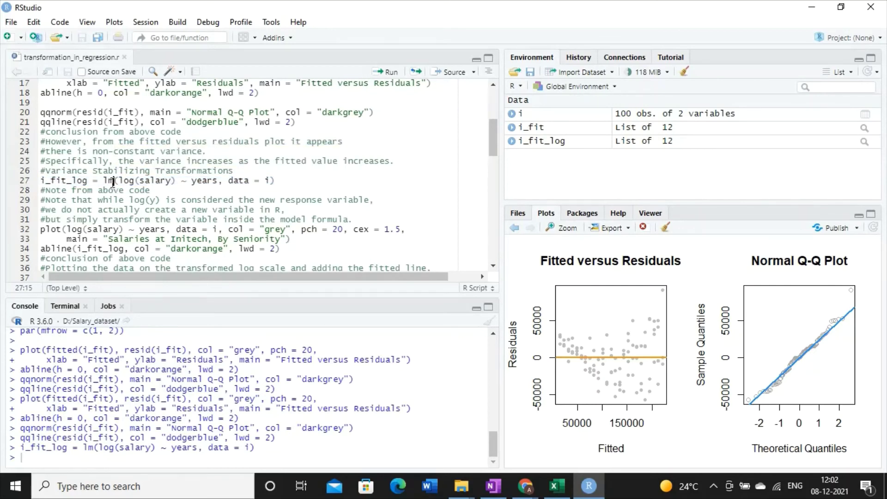
drag(113, 182, 105, 181)
click(175, 184)
drag(176, 184, 136, 181)
click(134, 180)
double_click(145, 180)
click(127, 181)
double_click(127, 183)
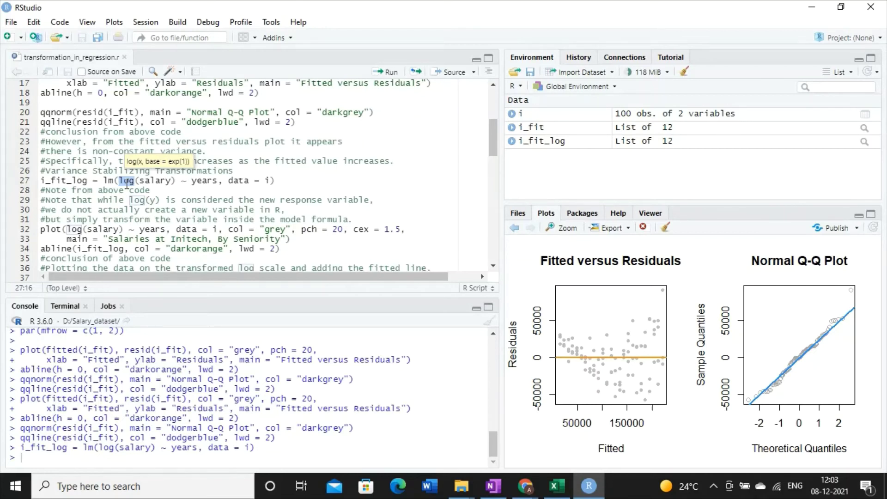
double_click(154, 182)
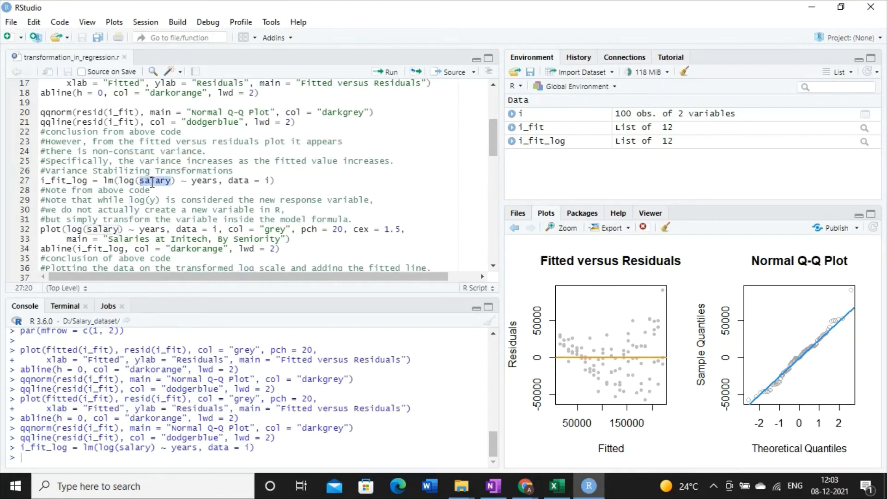
double_click(211, 181)
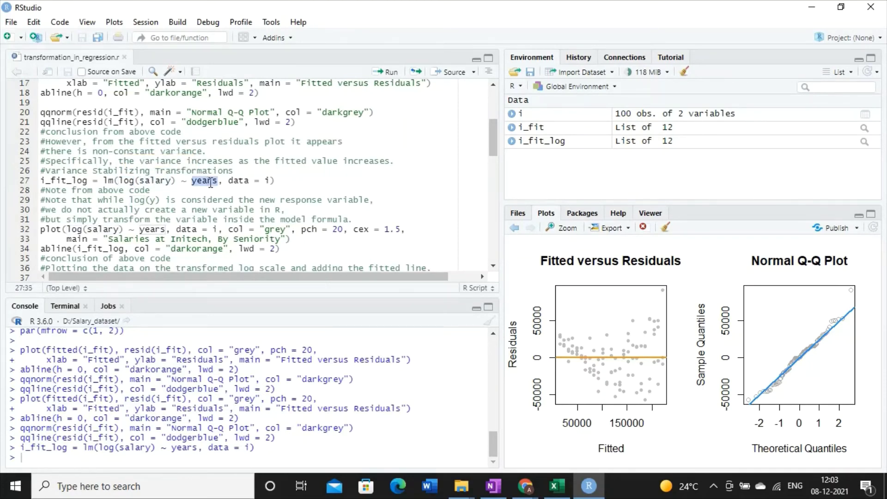
double_click(128, 181)
double_click(159, 182)
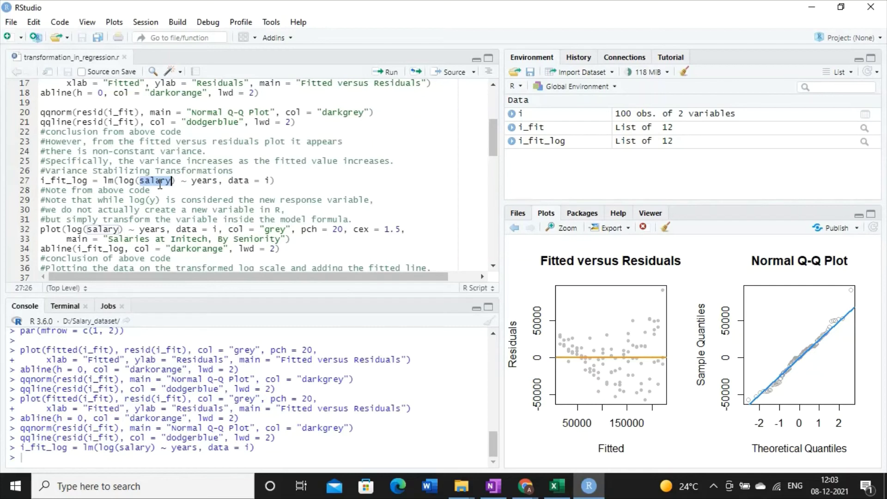
triple_click(219, 183)
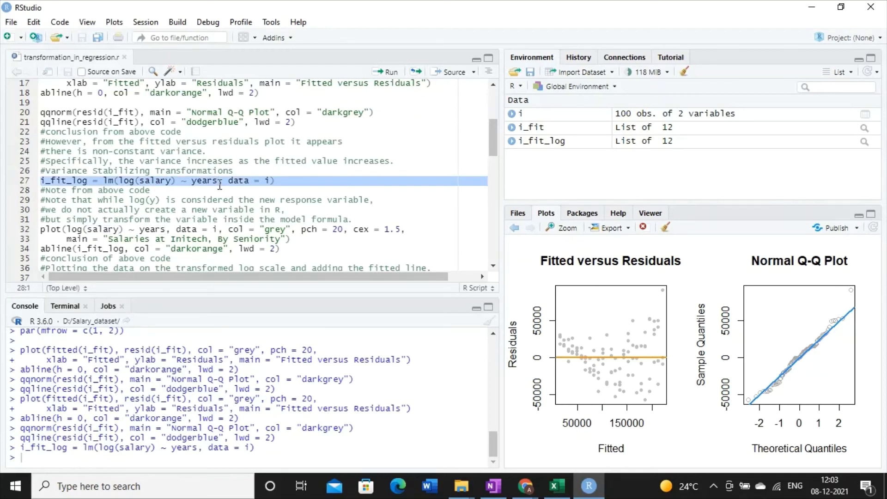
click(220, 184)
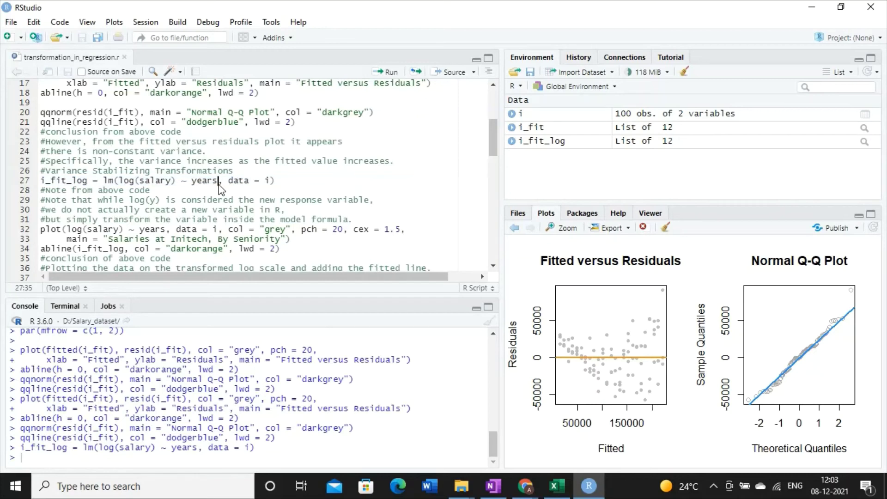
triple_click(219, 184)
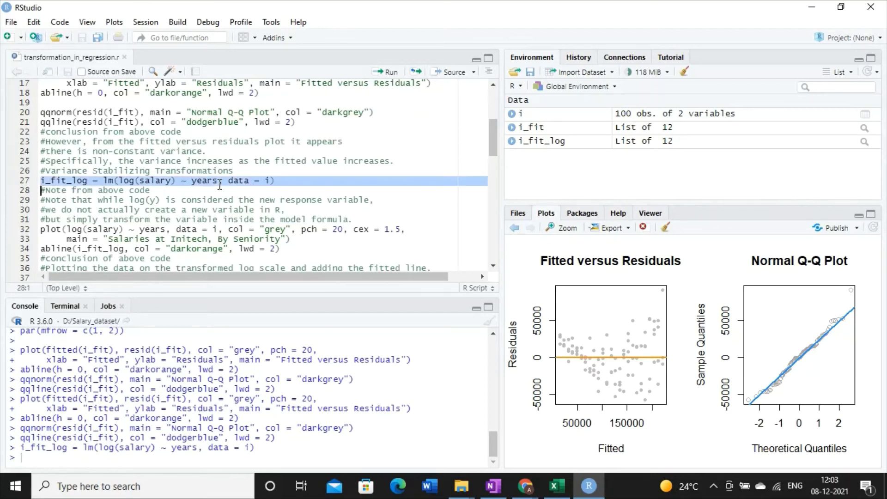
Run the code plotting log(salary) against years in grey with the dark orange i_fit_log line of width 2.
click(81, 228)
drag(40, 229, 313, 253)
click(387, 76)
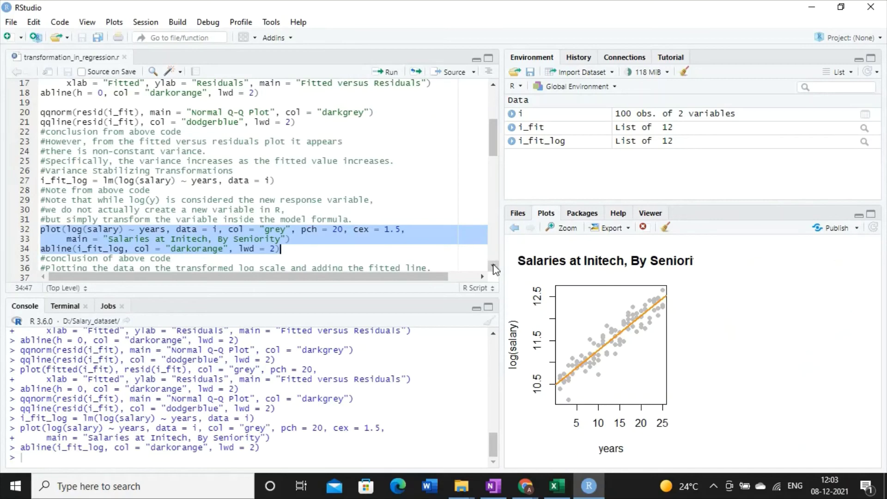
Change the title of the log(salary) plot in the script to "Salaries at i, By Seniority".
scroll(494, 268, down, 2)
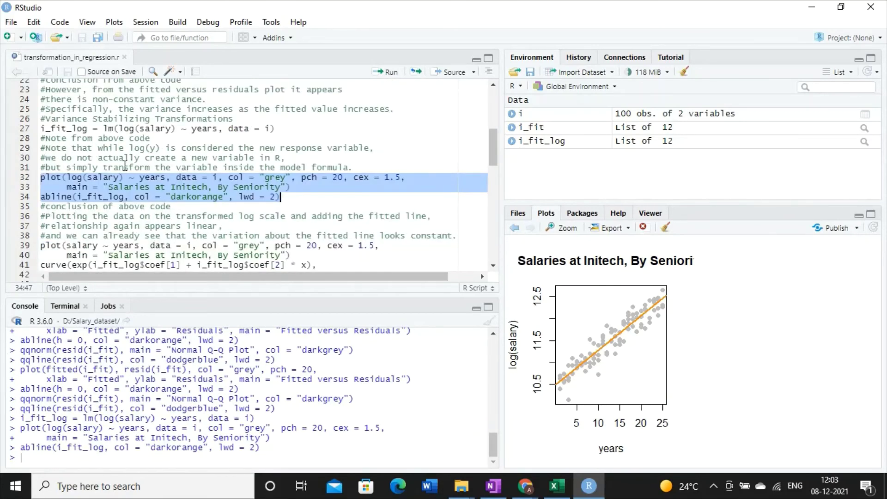
click(261, 199)
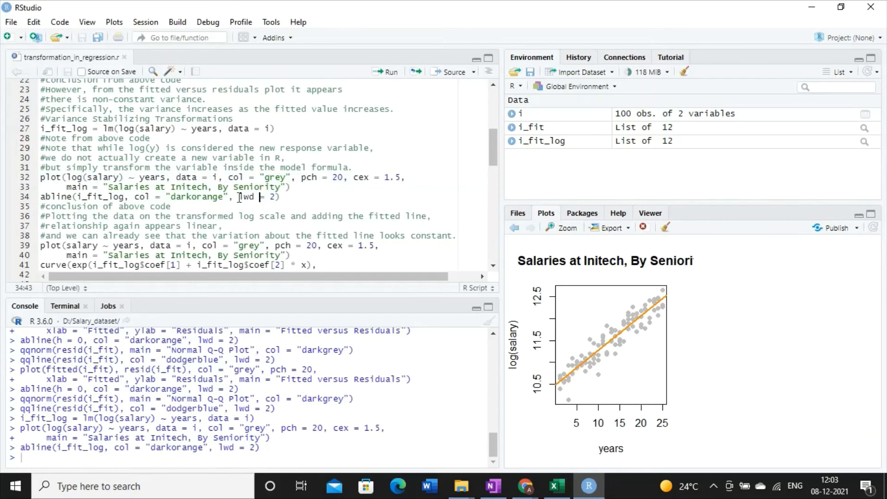
click(207, 188)
key(BackSpace)
key(BackSpace)
key(BackSpace)
key(BackSpace)
key(BackSpace)
key(BackSpace)
key(BackSpace)
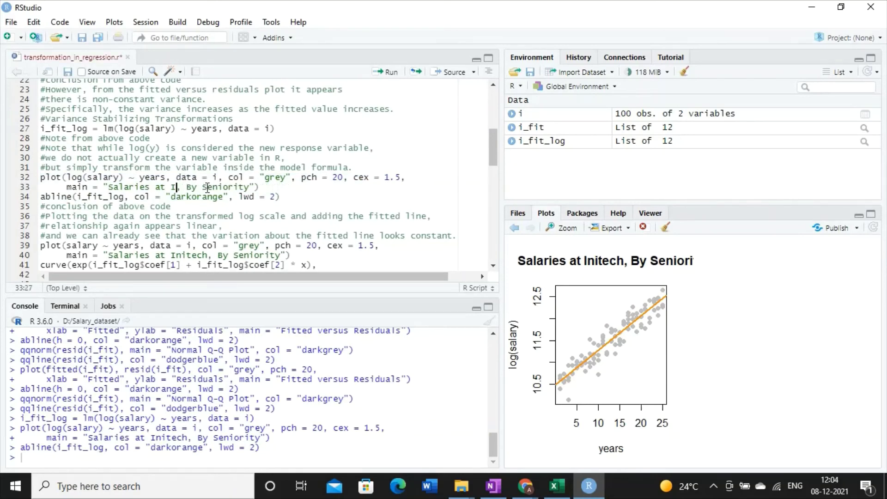
text(i)
Rerun the retitled log(salary) against years plot together with its i_fit_log regression line.
click(41, 179)
drag(41, 179, 282, 196)
click(391, 73)
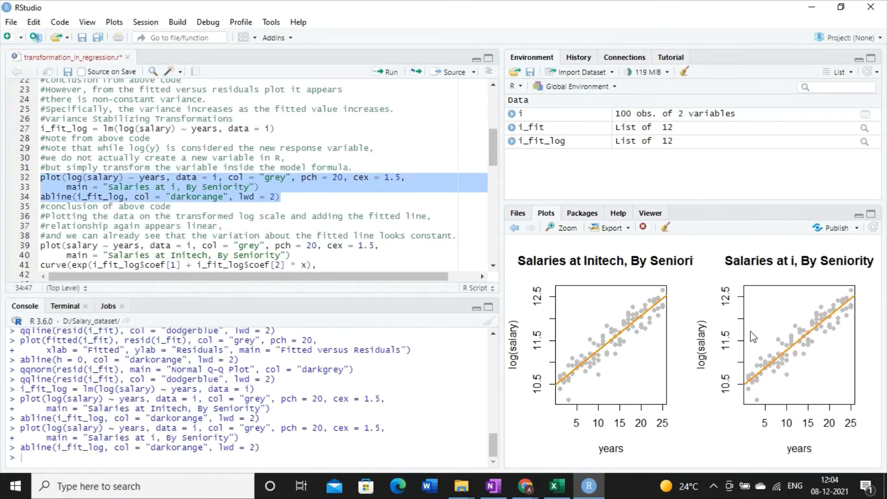
click(342, 207)
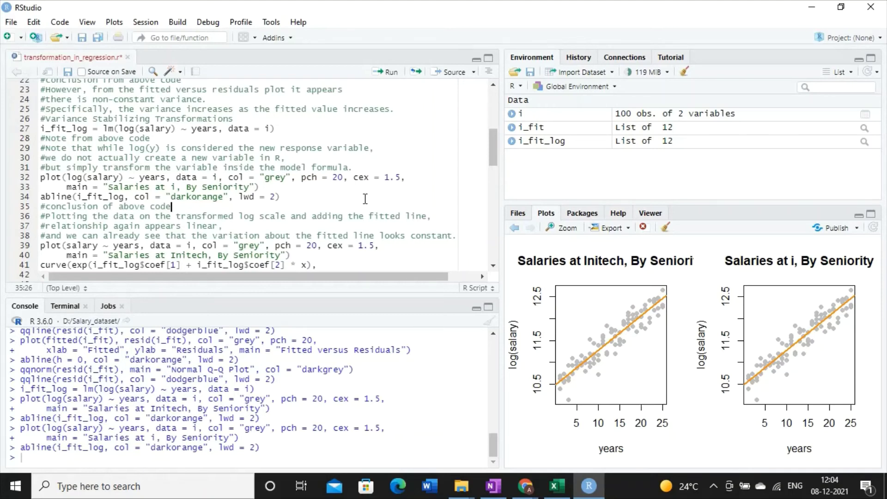
Run the code plotting salary against years on the original scale with the exponential i_fit_log curve from 0 to 30.
triple_click(129, 121)
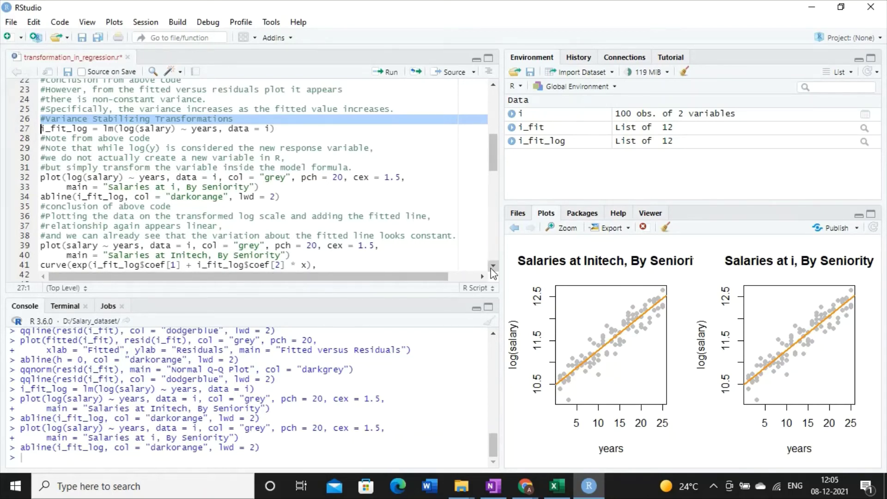
drag(41, 246, 246, 145)
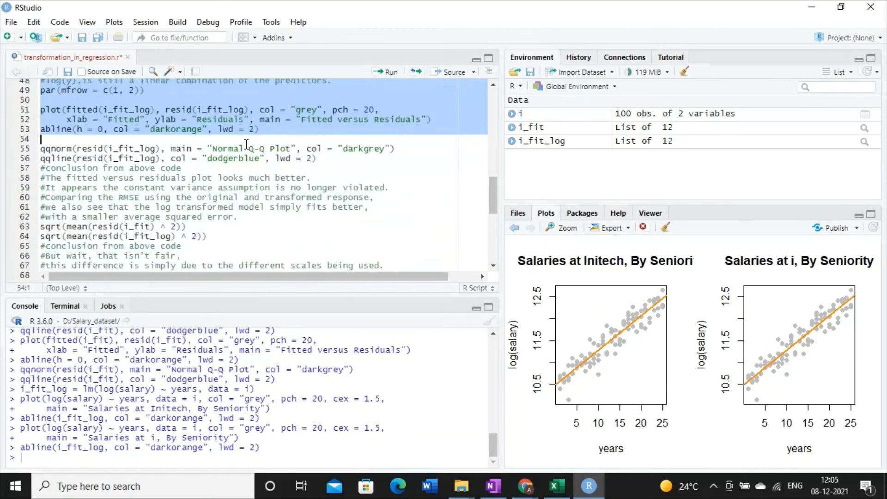
scroll(246, 145, up, 5)
click(276, 142)
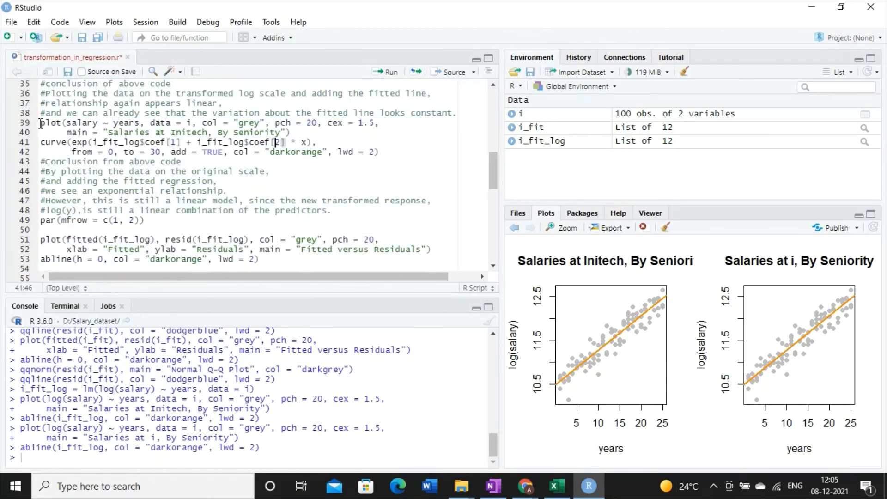
drag(41, 123, 380, 153)
click(391, 73)
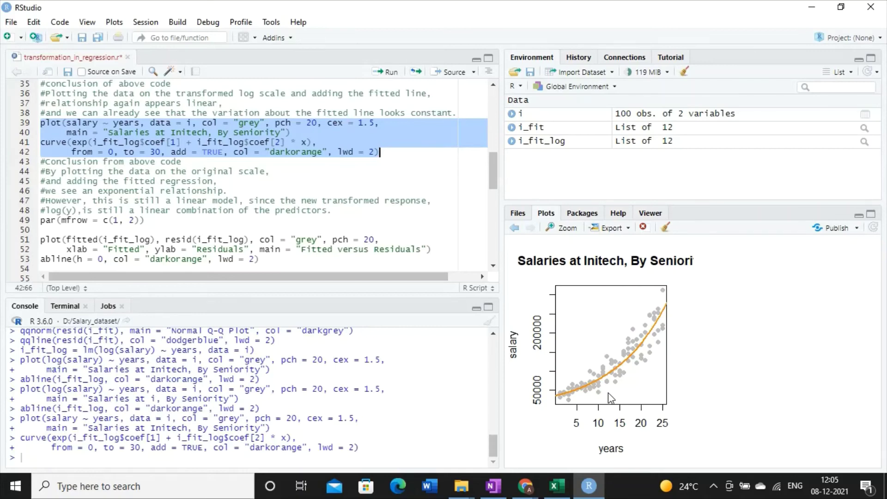
Set a 1-by-2 plot layout and plot i_fit_log's fitted values versus residuals with a dark orange line at zero.
scroll(492, 267, down, 2)
click(67, 179)
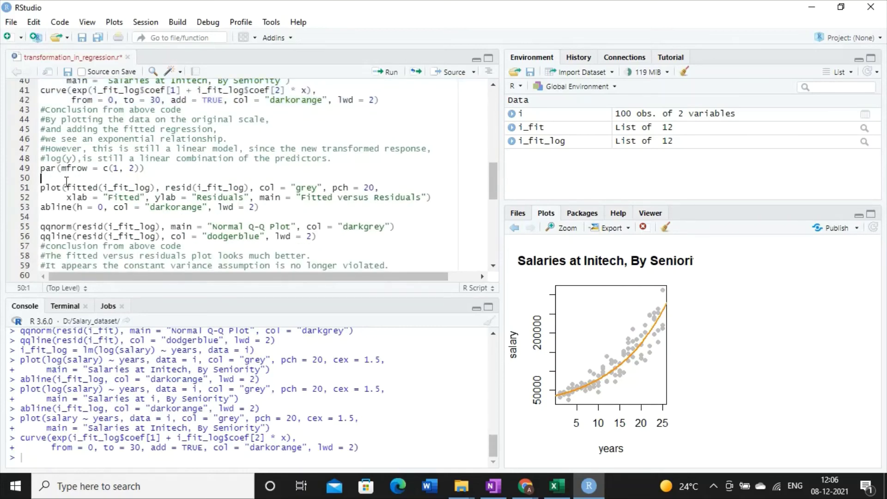
drag(42, 171, 260, 208)
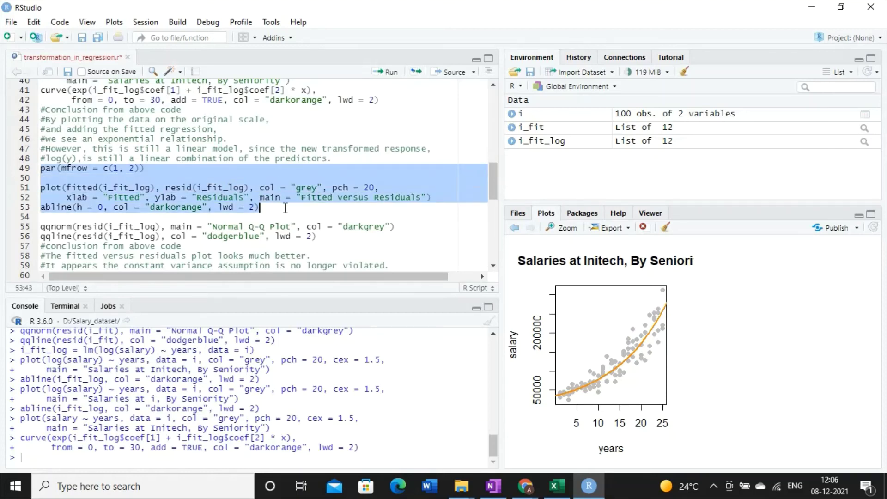
click(386, 71)
Draw the Normal Q-Q plot of the i_fit_log residuals in dark grey and add its dodgerblue qqline of width 2.
click(136, 221)
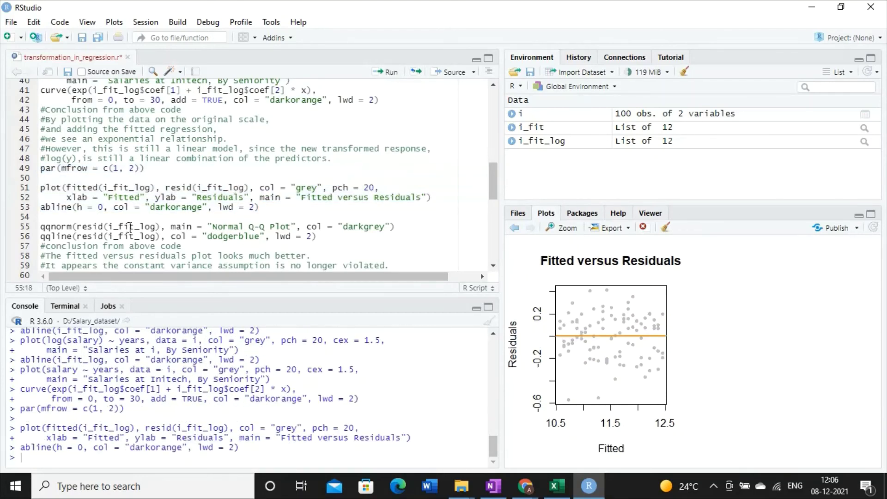
click(43, 226)
drag(53, 225, 396, 228)
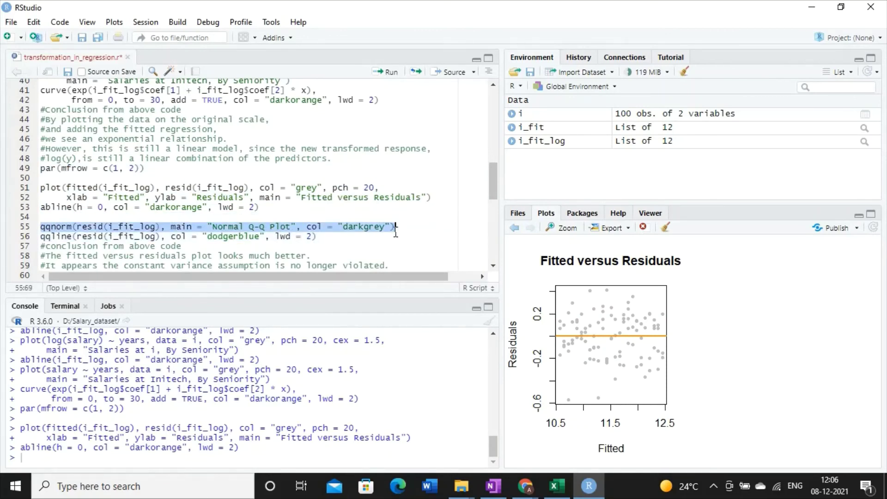
click(389, 73)
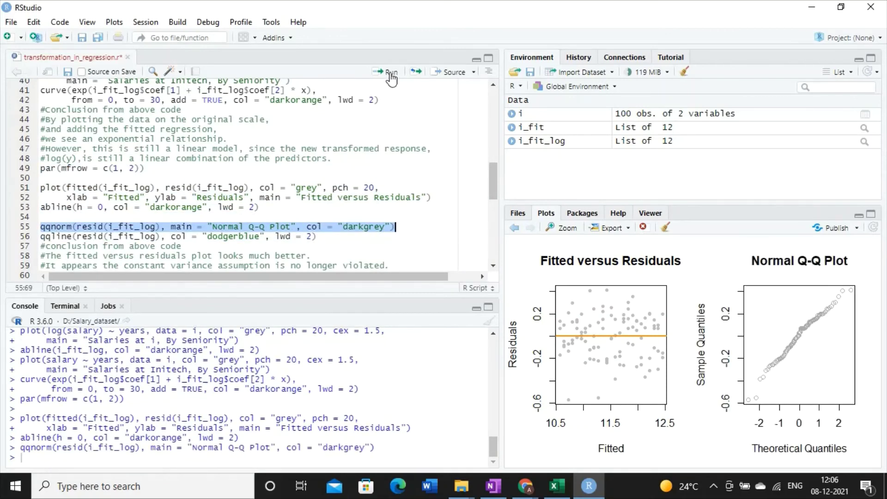
double_click(167, 237)
triple_click(167, 236)
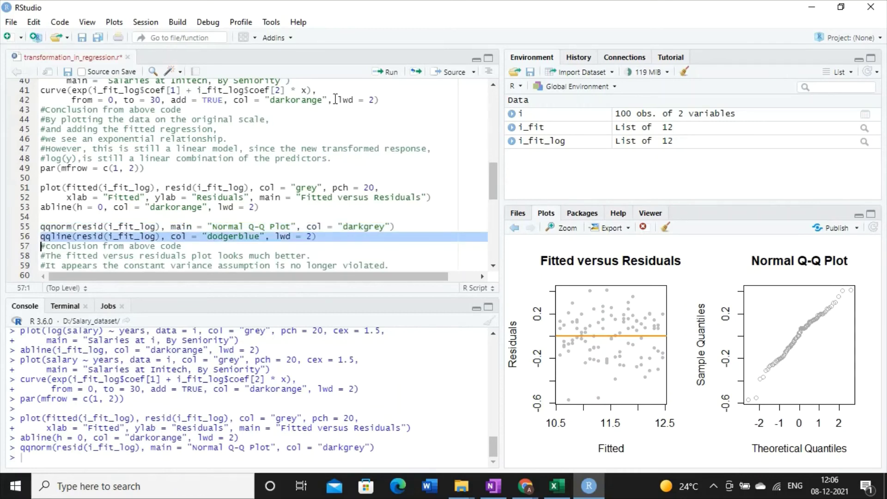
click(390, 73)
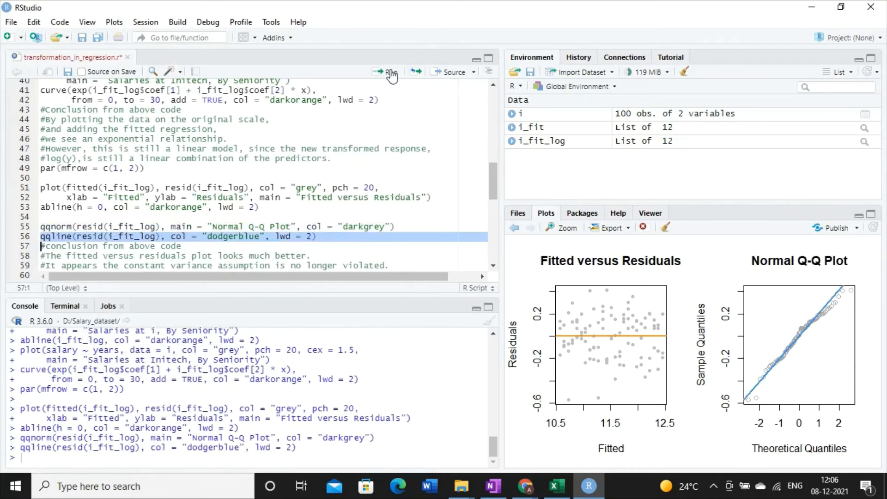
Run the square-root-of-mean-squared-residuals lines for i_fit and i_fit_log to compute both models' RMSE.
click(493, 267)
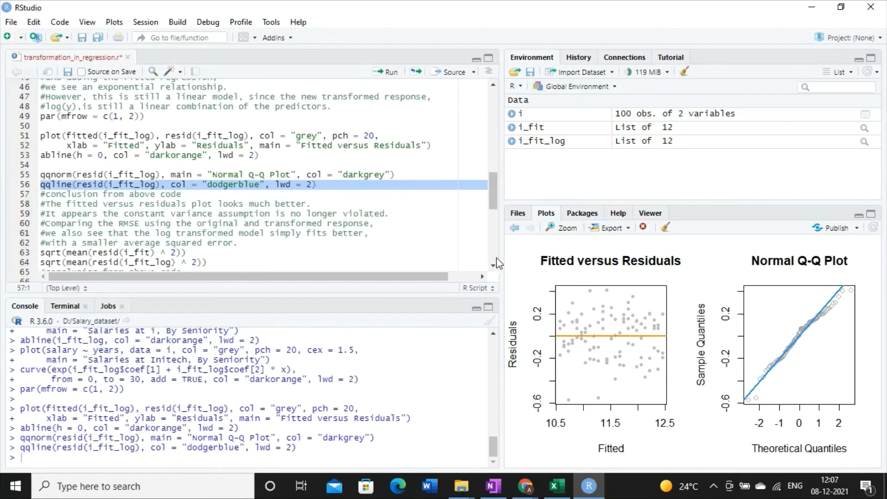
click(495, 268)
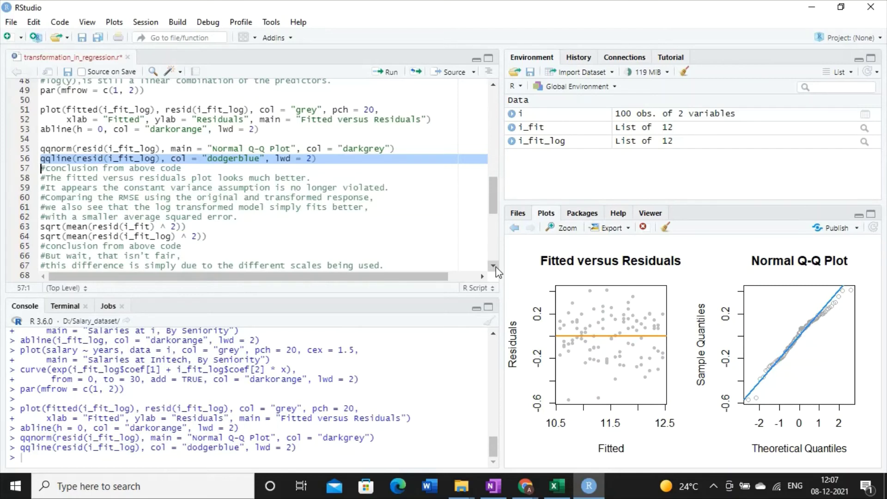
triple_click(94, 228)
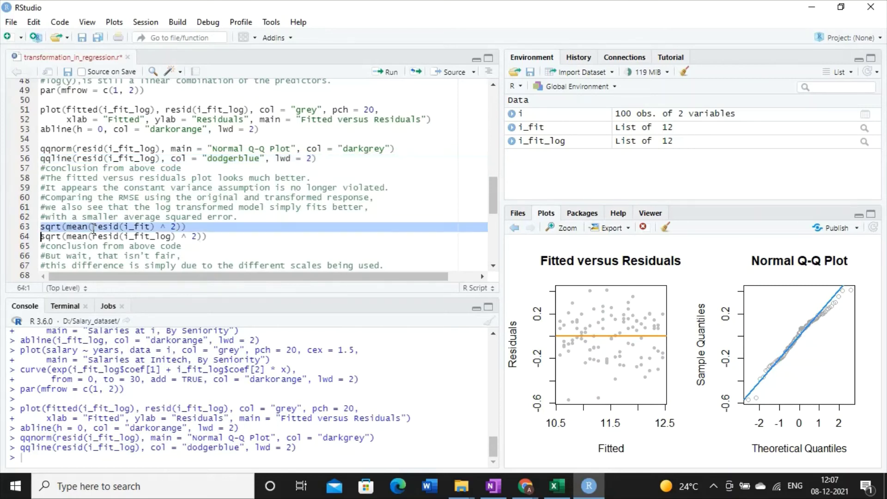
click(391, 73)
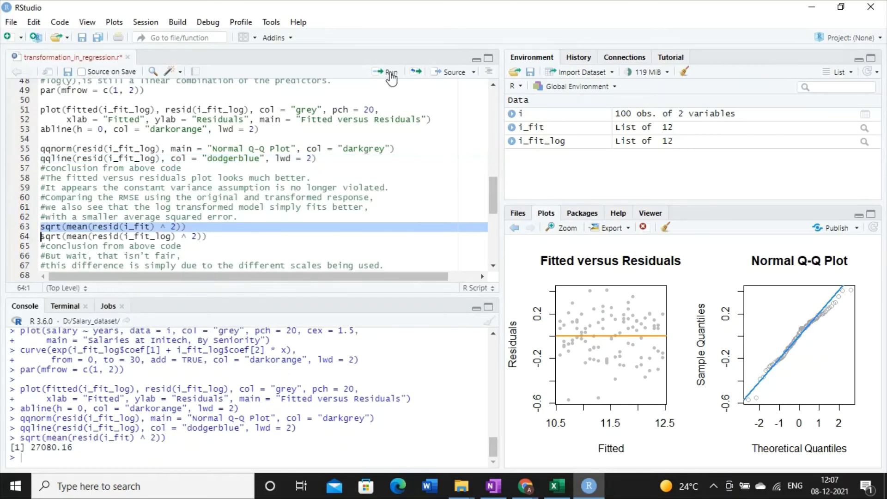
double_click(145, 238)
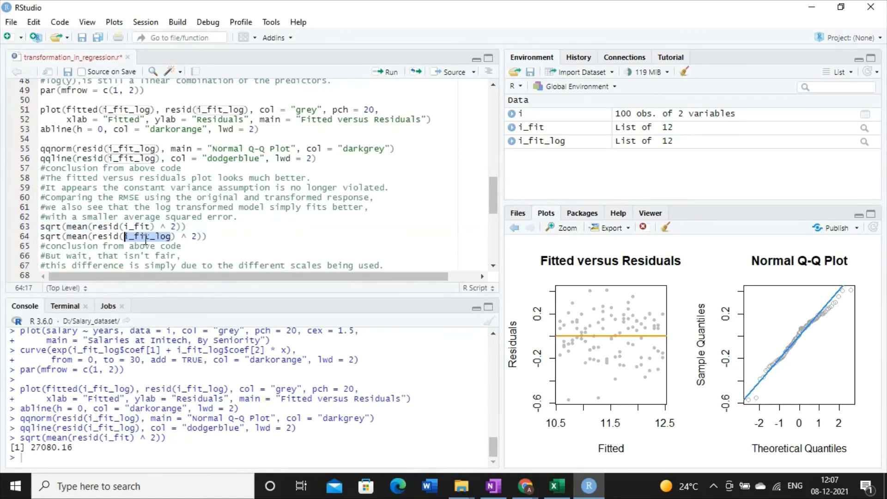
triple_click(145, 237)
click(391, 73)
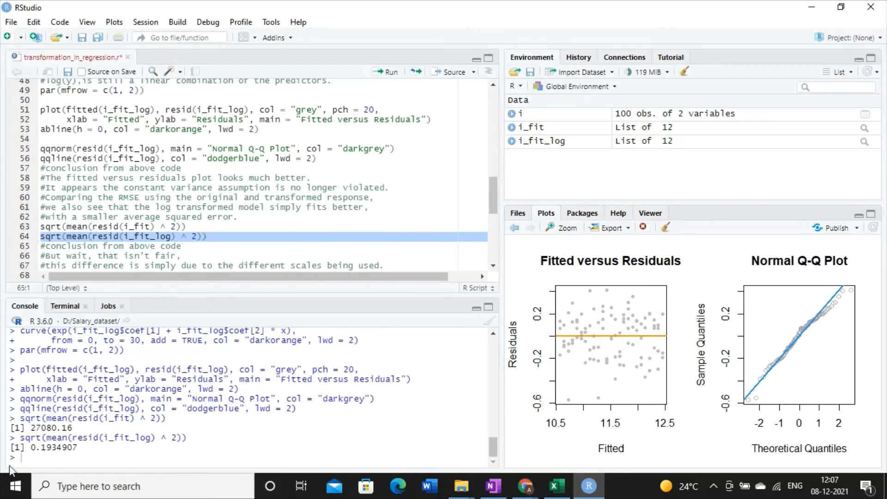
Examine the two RMSE outputs for i_fit and i_fit_log alongside the script's comments on the different scales being used.
drag(93, 432, 9, 429)
click(88, 446)
drag(87, 446, 18, 448)
click(107, 258)
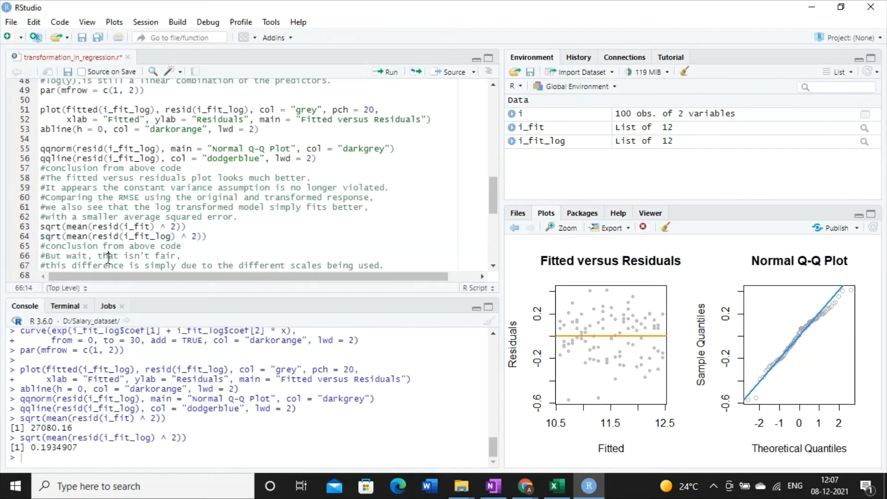
scroll(496, 270, down, 2)
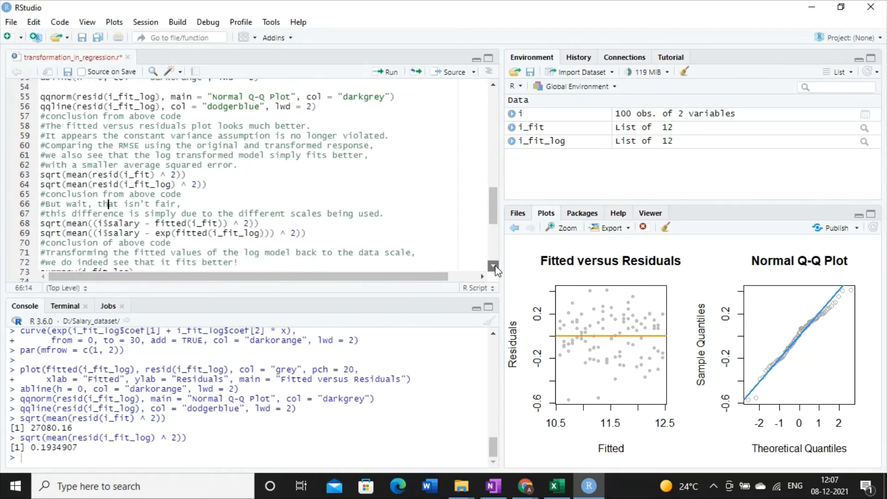
click(209, 184)
drag(208, 185, 47, 177)
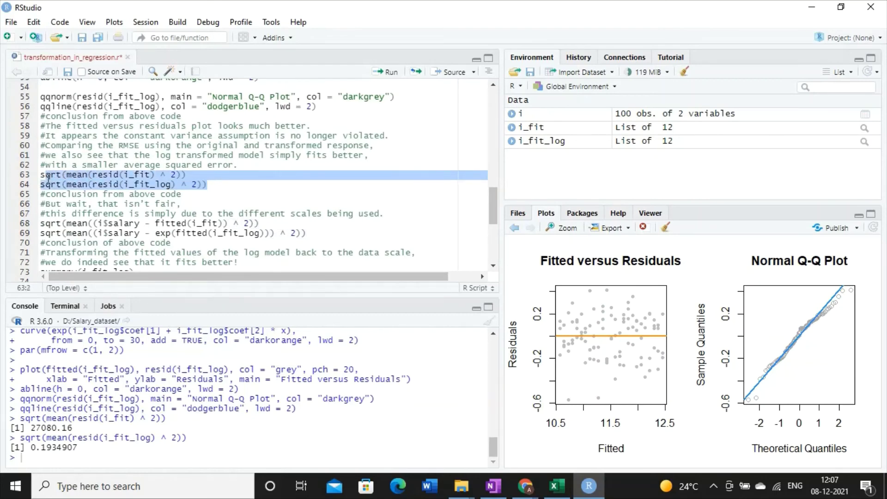
click(206, 212)
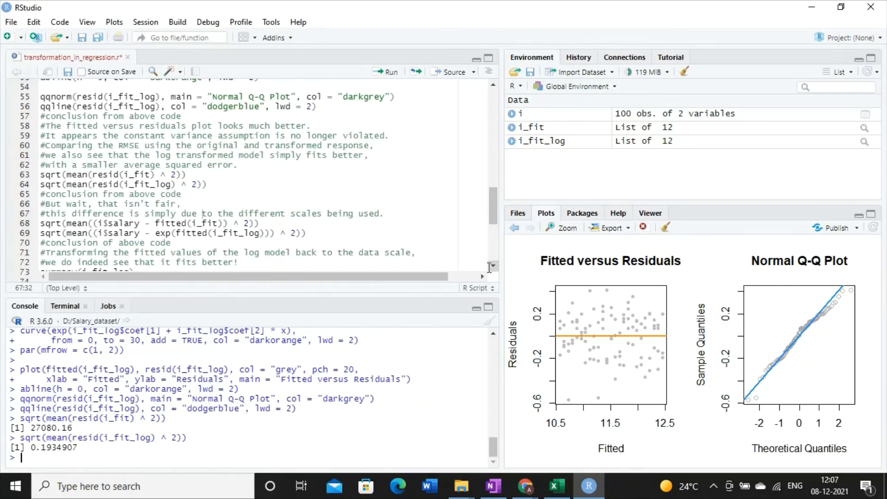
Run summary(i_fit_log) to print the log-transformed model's coefficients and fit statistics.
scroll(491, 272, down, 1)
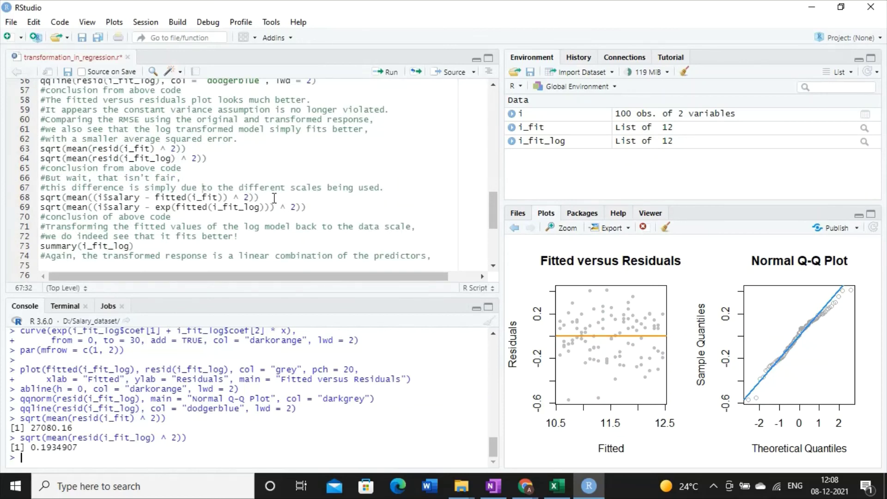
triple_click(113, 245)
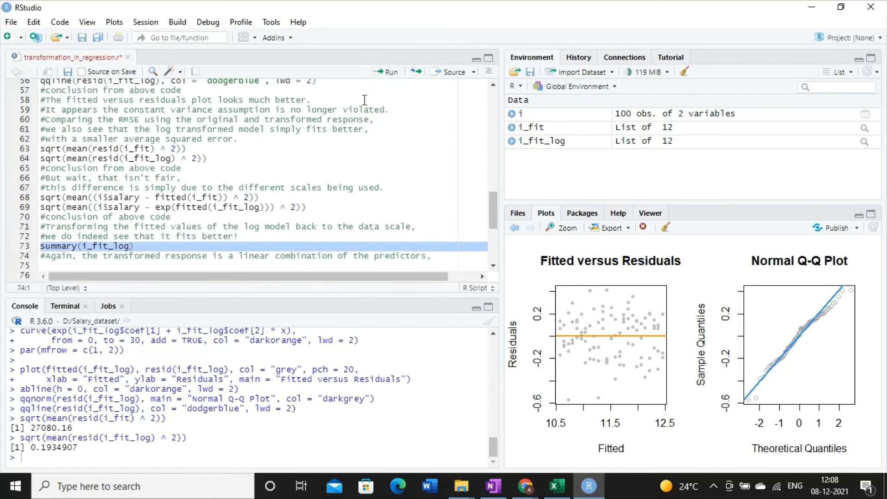
click(389, 74)
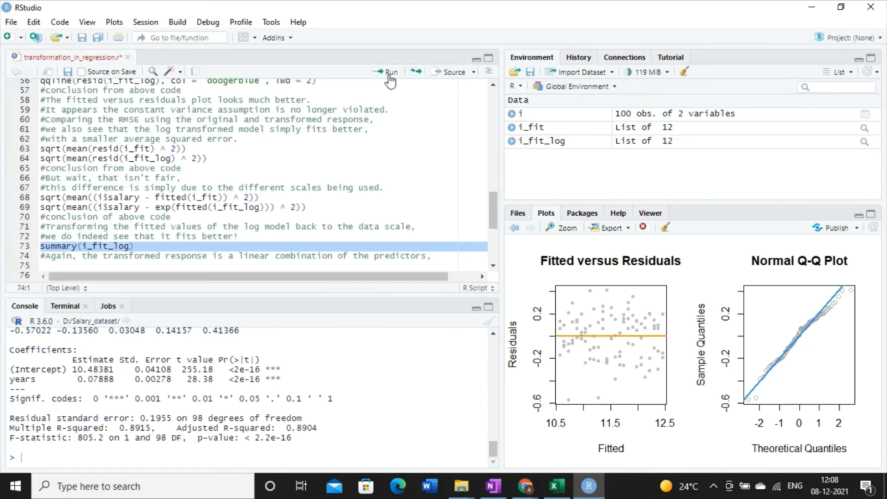
Review the script's overall conclusion and the F-statistic and p-value line in the i_fit_log summary.
click(494, 268)
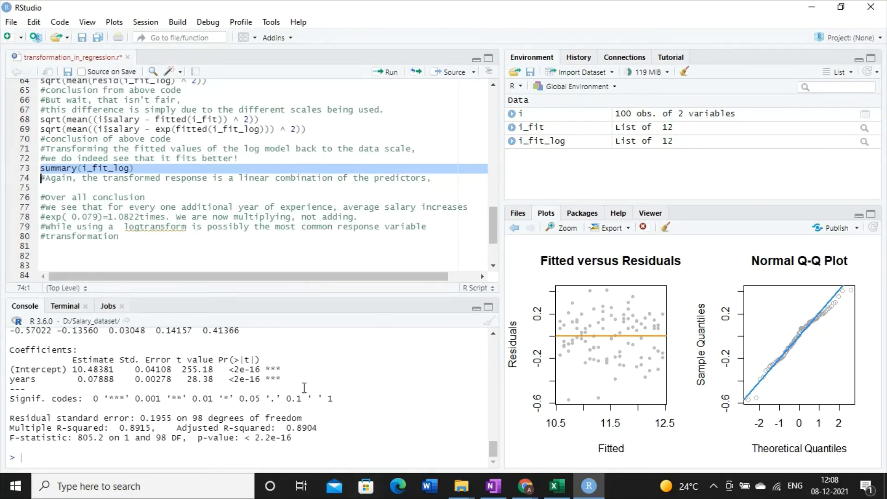
click(210, 447)
drag(305, 437, 45, 436)
key(ctrl+a)
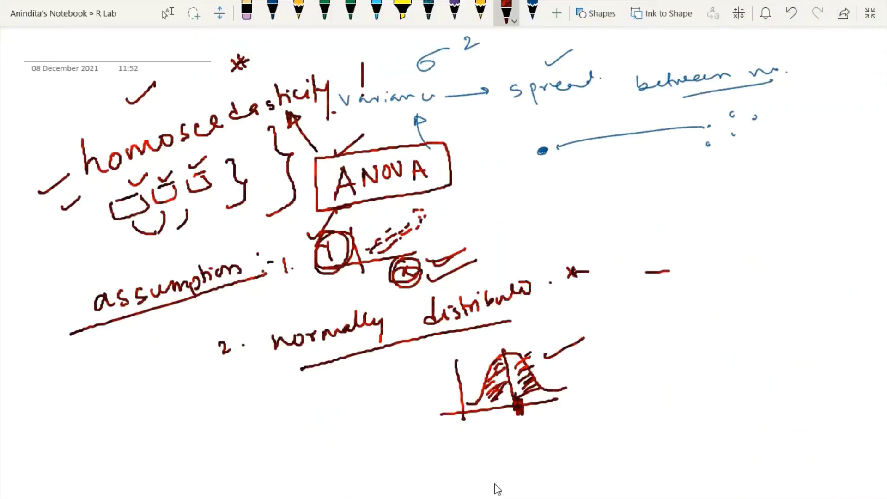
Switch to OneNote and handwrite an underlined, ticked red heading "F statistics & P value" on a new page.
click(493, 486)
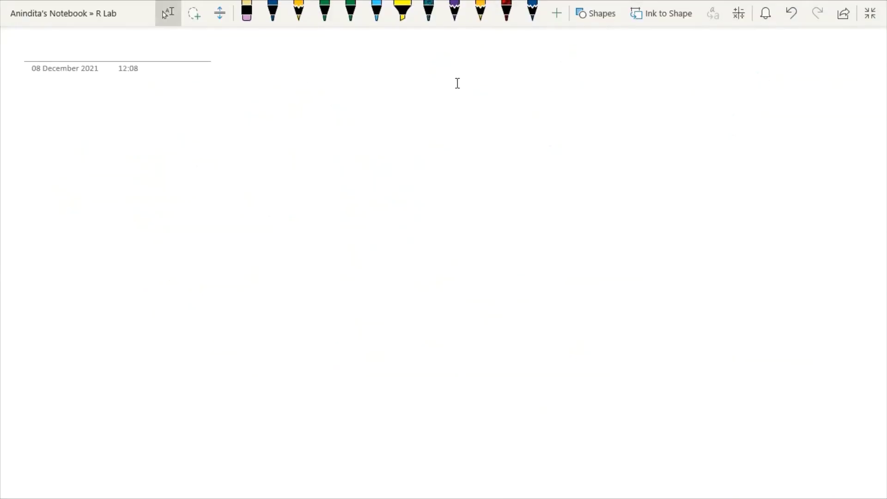
click(505, 18)
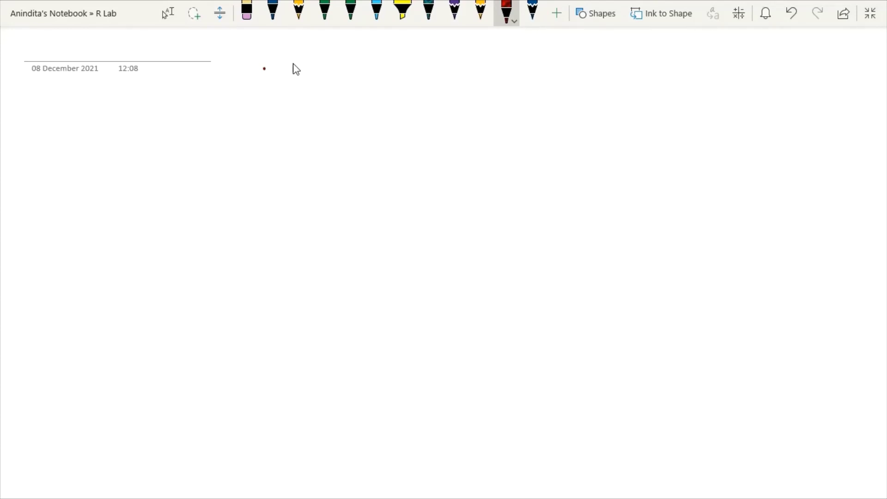
mouse_move(295, 62)
mouse_down()
mouse_move(336, 82)
mouse_move(342, 69)
mouse_move(367, 78)
mouse_move(392, 58)
mouse_move(398, 67)
mouse_move(425, 66)
mouse_move(424, 73)
mouse_move(557, 70)
mouse_up()
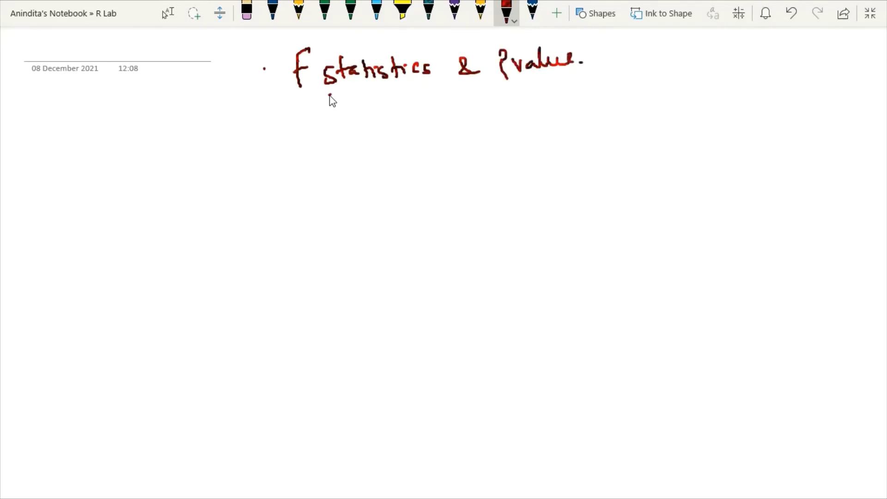
drag(328, 94, 585, 86)
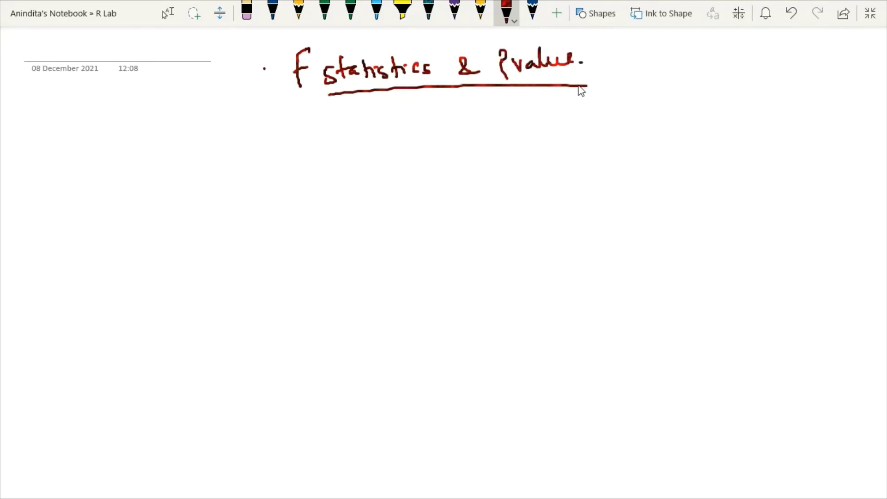
mouse_move(253, 66)
mouse_down()
mouse_move(257, 72)
mouse_move(282, 55)
mouse_up()
drag(359, 43, 392, 41)
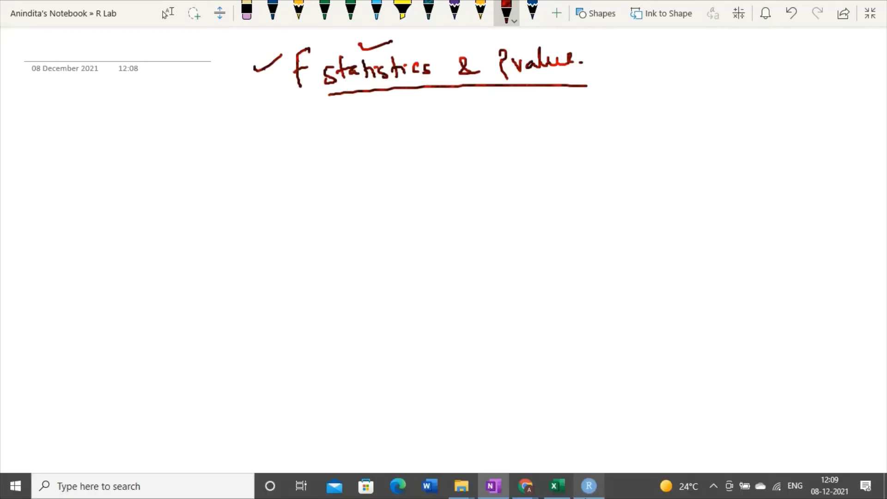
Return to RStudio and highlight the F-statistic and p-value line of the i_fit_log summary.
click(589, 486)
click(120, 427)
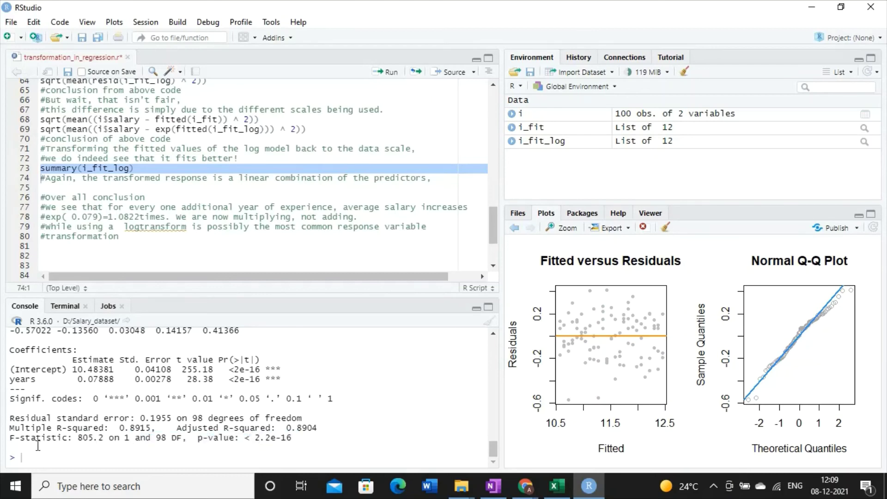
key(ctrl+a)
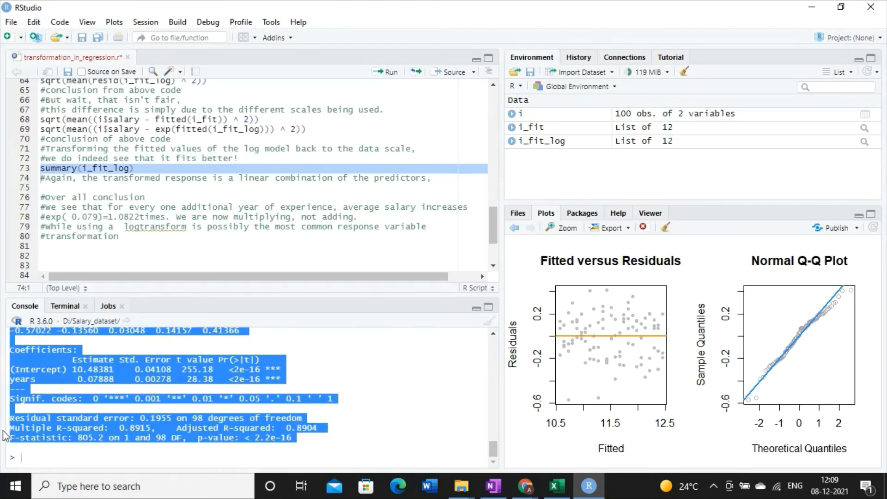
click(51, 447)
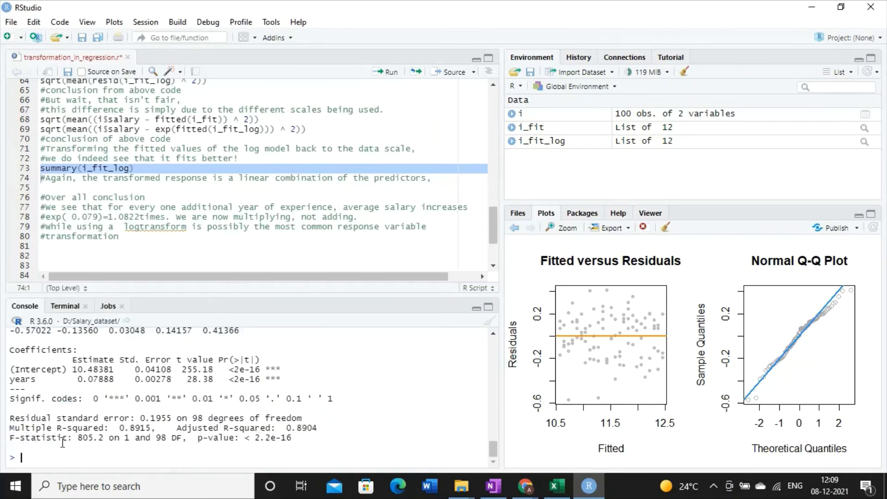
drag(297, 438, 13, 443)
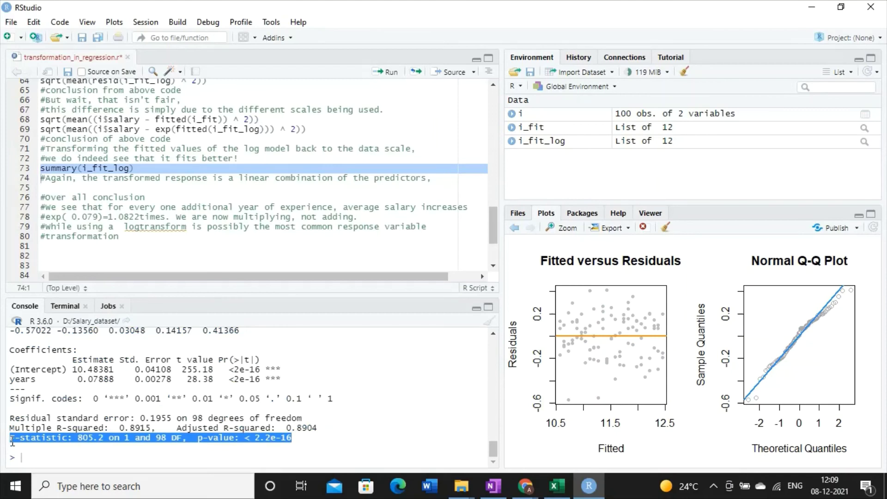
Switch back to OneNote, handwrite "large" with an arrow pointing to "F statistics", and circle that term.
click(493, 486)
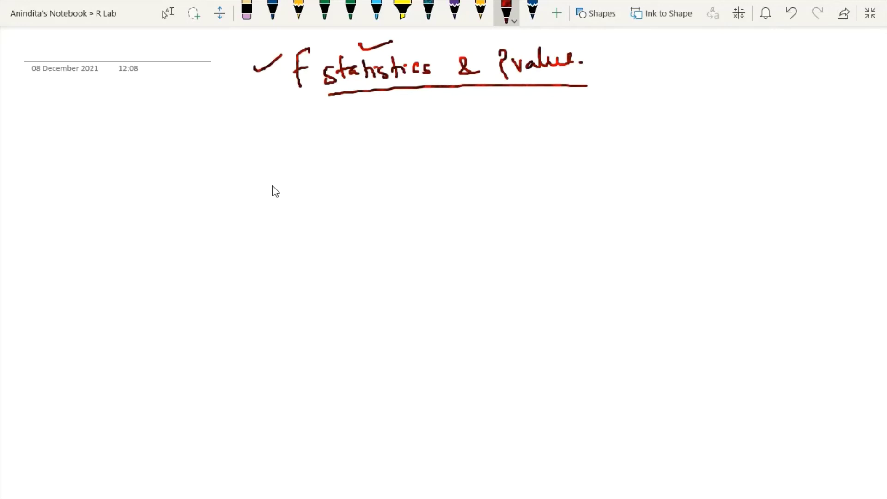
click(246, 123)
mouse_move(279, 110)
mouse_down()
mouse_move(299, 135)
mouse_move(311, 121)
mouse_move(340, 131)
mouse_move(375, 98)
mouse_move(386, 101)
mouse_up()
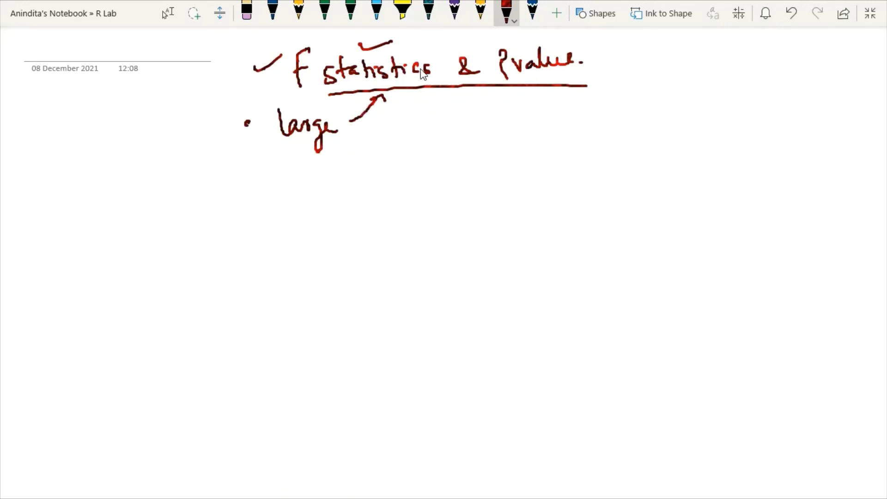
mouse_move(440, 60)
mouse_down()
mouse_move(411, 40)
mouse_move(339, 32)
mouse_move(287, 55)
mouse_move(280, 82)
mouse_move(303, 99)
mouse_move(375, 107)
mouse_move(417, 97)
mouse_move(440, 62)
mouse_up()
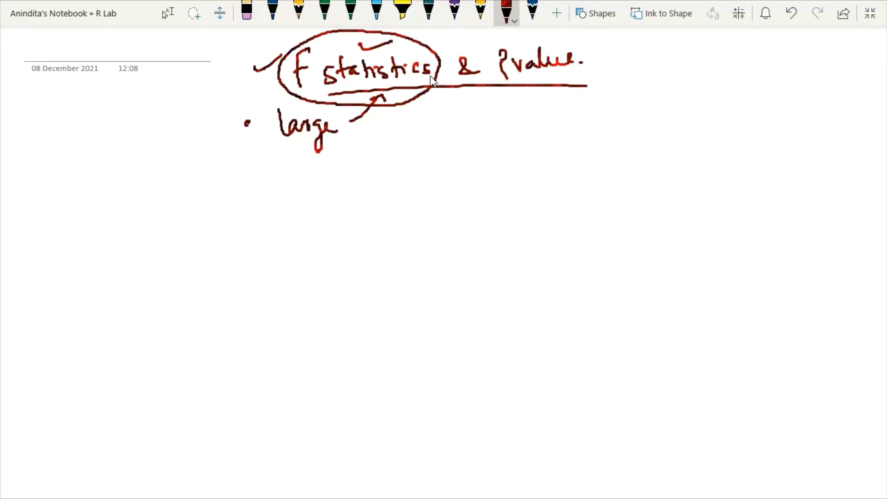
Handwrite "small" with an arrow to "P value" and a star, bracket the heading, and underline both "large" and "small".
mouse_move(522, 131)
mouse_down()
mouse_move(509, 93)
mouse_move(515, 106)
mouse_up()
mouse_move(537, 132)
mouse_down()
mouse_move(567, 130)
mouse_move(590, 125)
mouse_up()
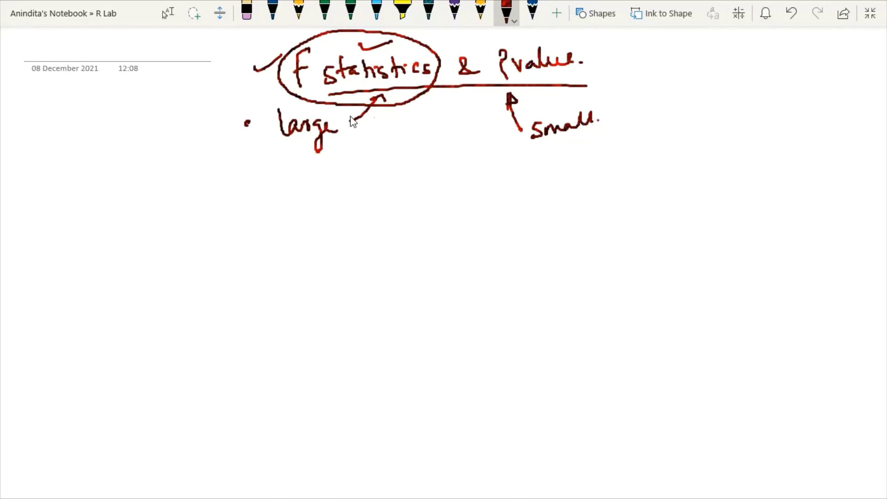
drag(621, 64, 614, 86)
drag(263, 152, 347, 143)
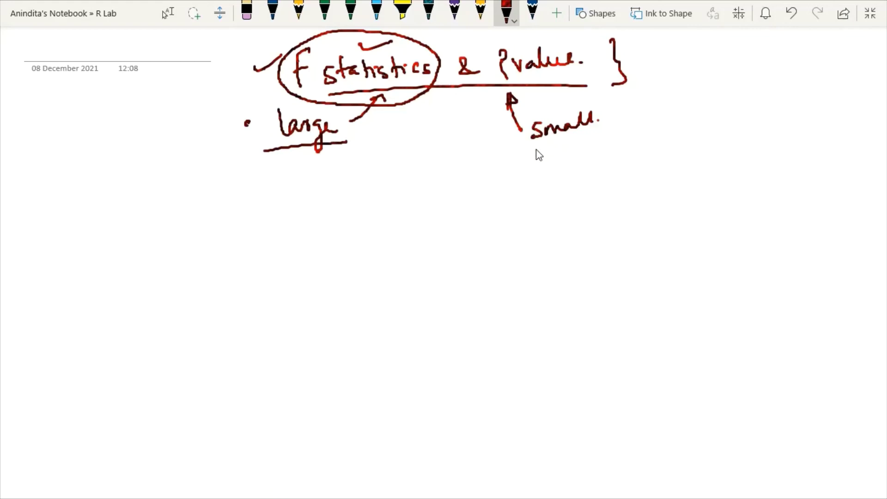
drag(530, 150, 620, 133)
mouse_move(621, 103)
mouse_down()
mouse_move(615, 120)
mouse_move(631, 106)
mouse_up()
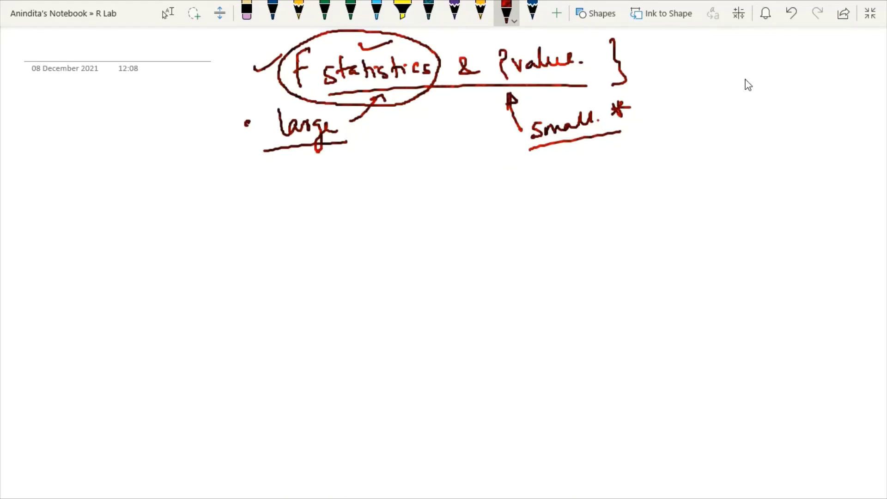
Handwrite the significance level "α = 0.05" in the empty space beside the heading and underline it.
mouse_move(746, 70)
mouse_down()
mouse_move(719, 84)
mouse_move(767, 91)
mouse_up()
drag(756, 96, 769, 94)
drag(791, 83, 813, 86)
click(803, 84)
mouse_move(833, 82)
mouse_down()
mouse_move(830, 96)
mouse_move(845, 79)
mouse_up()
drag(717, 115, 860, 102)
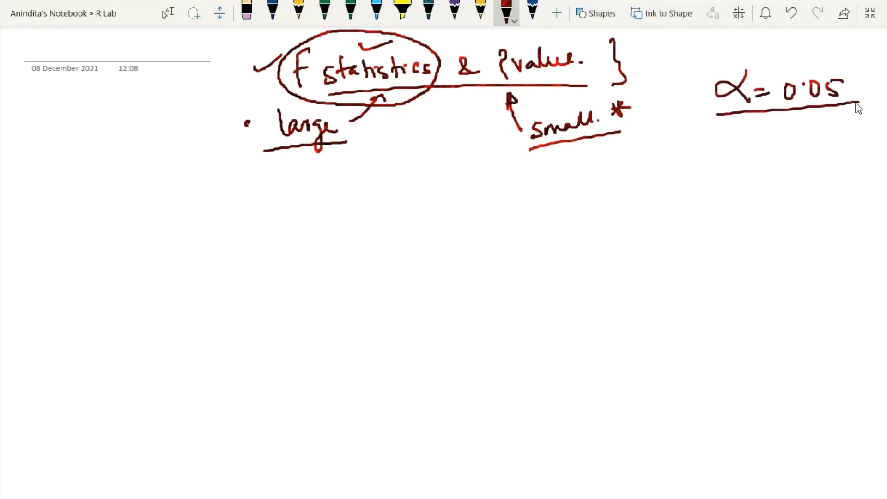
Handwrite the condition "p < 0.05" beneath the significance level and draw a box around it.
mouse_move(734, 131)
mouse_down()
mouse_move(737, 168)
mouse_move(734, 154)
mouse_up()
mouse_move(784, 128)
mouse_down()
mouse_move(786, 162)
mouse_move(801, 143)
mouse_move(822, 140)
mouse_up()
drag(837, 140, 836, 157)
drag(840, 138, 857, 138)
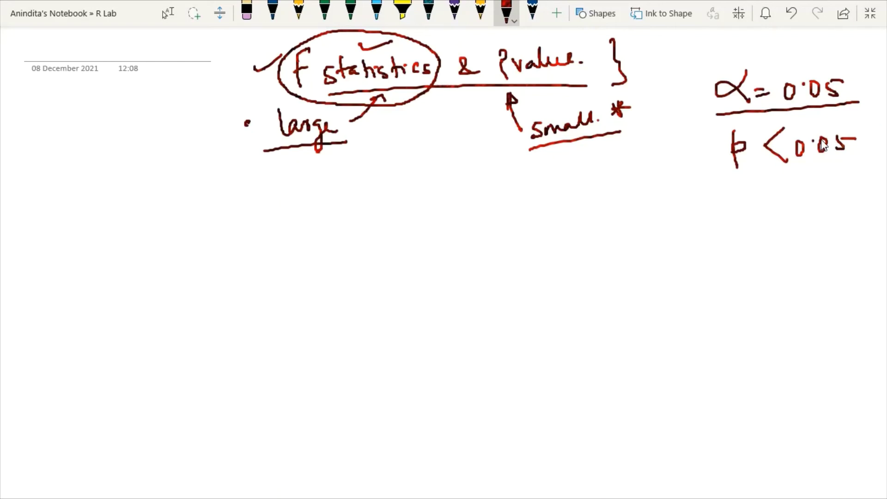
mouse_move(727, 182)
mouse_down()
mouse_move(867, 134)
mouse_move(815, 123)
mouse_move(719, 132)
mouse_move(718, 178)
mouse_up()
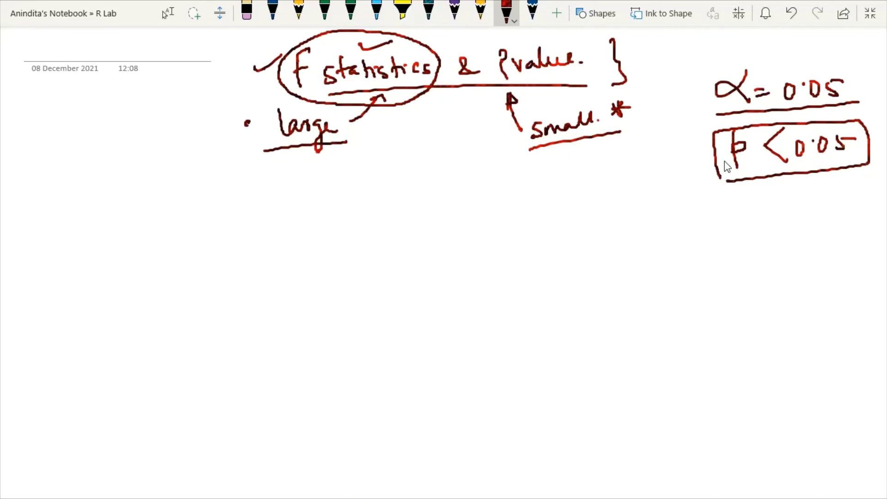
Handwrite "f value" beside the word "large", add an arrow pointing up to it, and circle it.
mouse_move(154, 122)
mouse_down()
mouse_move(147, 159)
mouse_move(152, 137)
mouse_move(174, 133)
mouse_move(175, 107)
mouse_move(200, 112)
mouse_up()
click(206, 103)
mouse_move(176, 155)
mouse_down()
mouse_move(189, 185)
mouse_move(179, 165)
mouse_up()
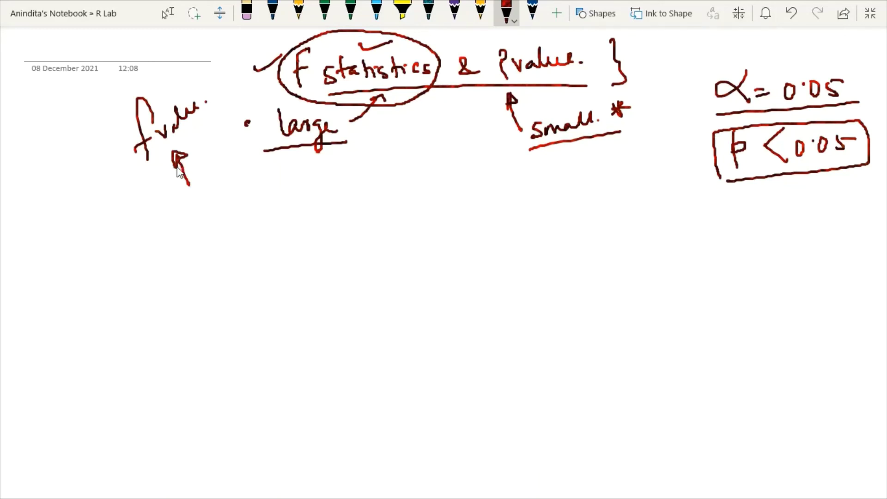
mouse_move(193, 83)
mouse_down()
mouse_move(216, 130)
mouse_move(197, 88)
mouse_up()
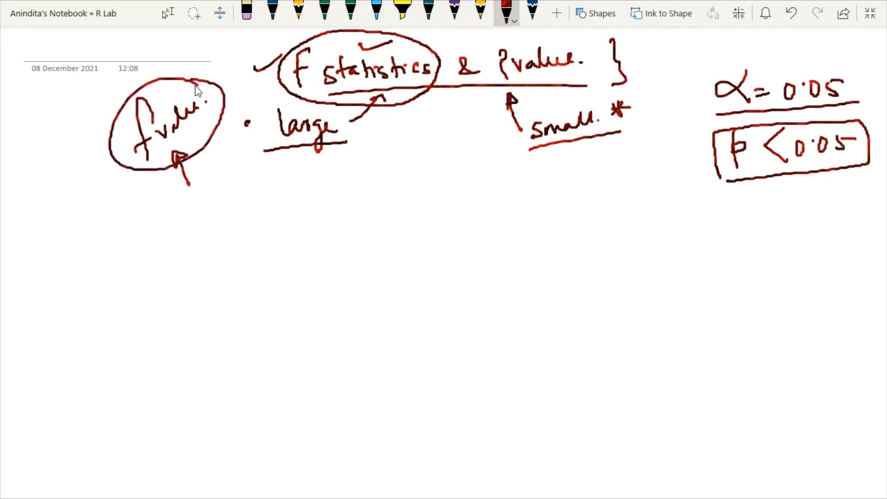
Handwrite "f value =" in the blank area below the heading notes and circle the word "large".
drag(215, 232, 216, 289)
drag(204, 277, 225, 264)
drag(241, 258, 318, 258)
click(264, 258)
drag(326, 248, 334, 247)
drag(327, 256, 334, 255)
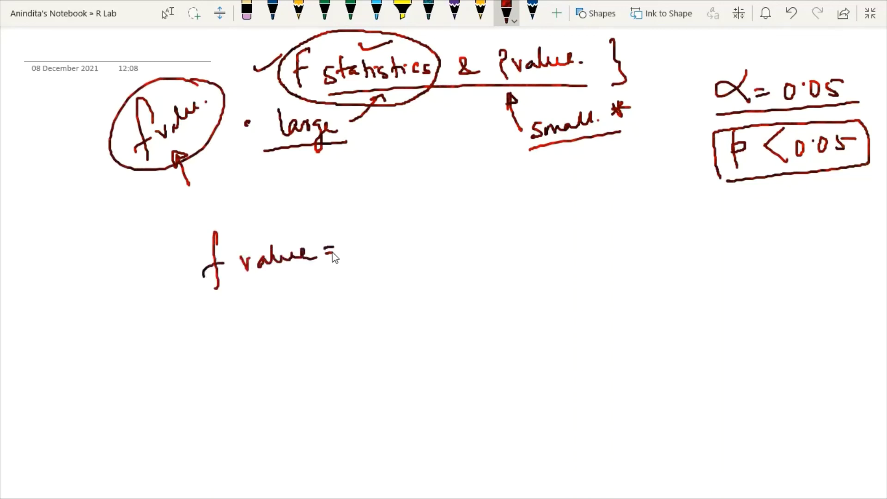
mouse_move(329, 97)
mouse_down()
mouse_move(365, 122)
mouse_move(328, 96)
mouse_up()
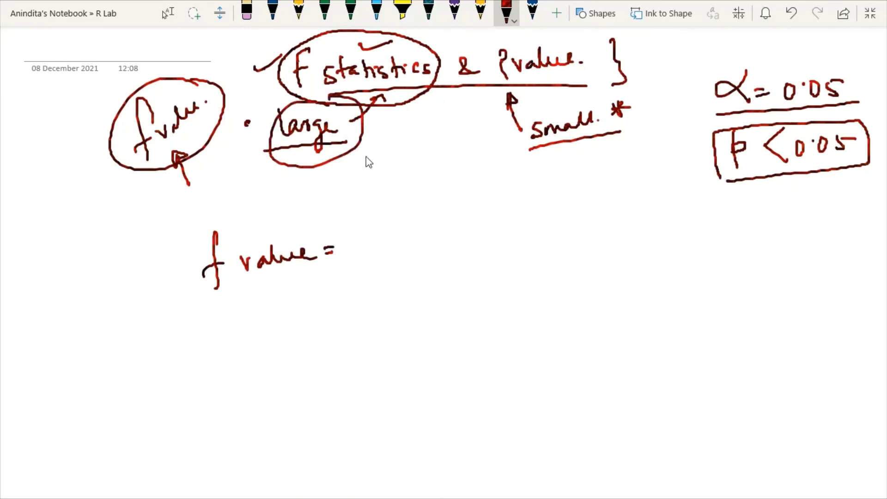
Handwrite the numerator "var of the group mean" after "f value =".
mouse_move(366, 221)
mouse_down()
mouse_move(398, 228)
mouse_move(405, 221)
mouse_up()
mouse_move(449, 221)
mouse_down()
mouse_move(442, 230)
mouse_move(485, 235)
mouse_up()
mouse_move(481, 225)
mouse_down()
mouse_move(502, 231)
mouse_move(553, 237)
mouse_move(594, 227)
mouse_up()
drag(608, 218, 673, 216)
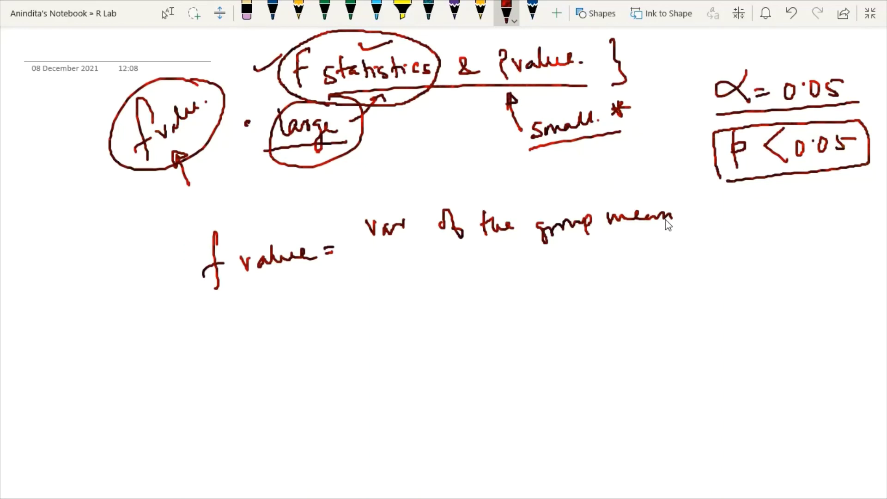
Add a division slash and handwrite the denominator "mean of the within group variance" after it.
mouse_move(700, 202)
mouse_down()
mouse_move(669, 250)
mouse_move(780, 234)
mouse_move(805, 211)
mouse_move(817, 247)
mouse_up()
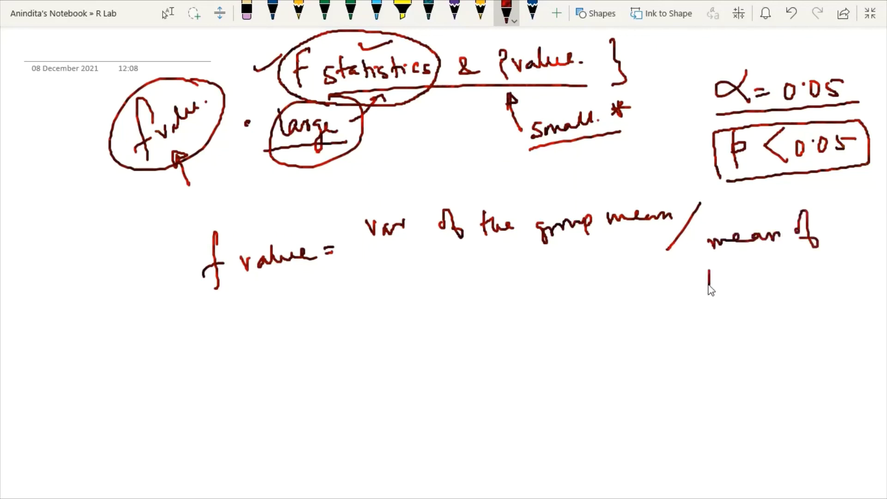
mouse_move(707, 272)
mouse_down()
mouse_move(740, 280)
mouse_move(798, 265)
mouse_move(818, 273)
mouse_move(839, 261)
mouse_up()
mouse_move(750, 291)
mouse_down()
mouse_move(749, 317)
mouse_move(796, 300)
mouse_move(788, 310)
mouse_up()
mouse_move(737, 333)
mouse_down()
mouse_move(742, 344)
mouse_move(758, 332)
mouse_up()
mouse_move(760, 336)
mouse_down()
mouse_move(778, 339)
mouse_move(802, 341)
mouse_up()
click(827, 336)
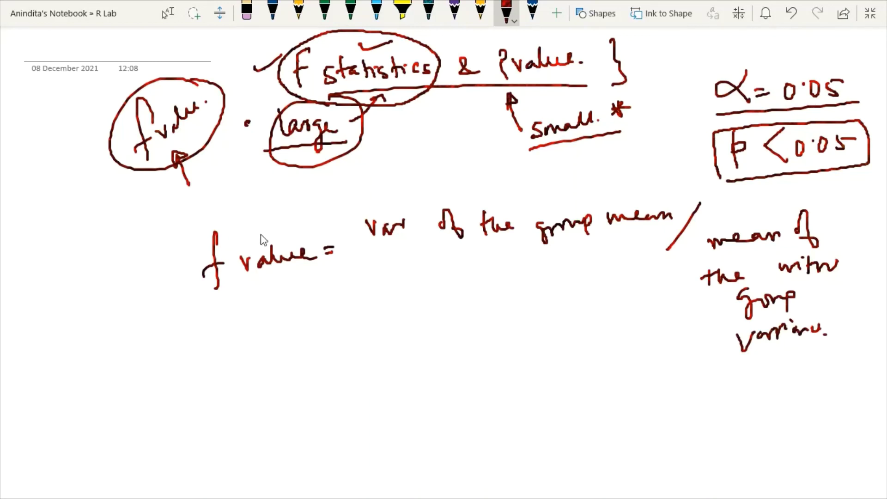
Tick "f value =" and the numerator of the formula, and draw a circle around "f value =".
drag(259, 233, 289, 212)
drag(465, 188, 478, 183)
mouse_move(266, 215)
mouse_down()
mouse_move(176, 269)
mouse_move(322, 278)
mouse_move(292, 215)
mouse_up()
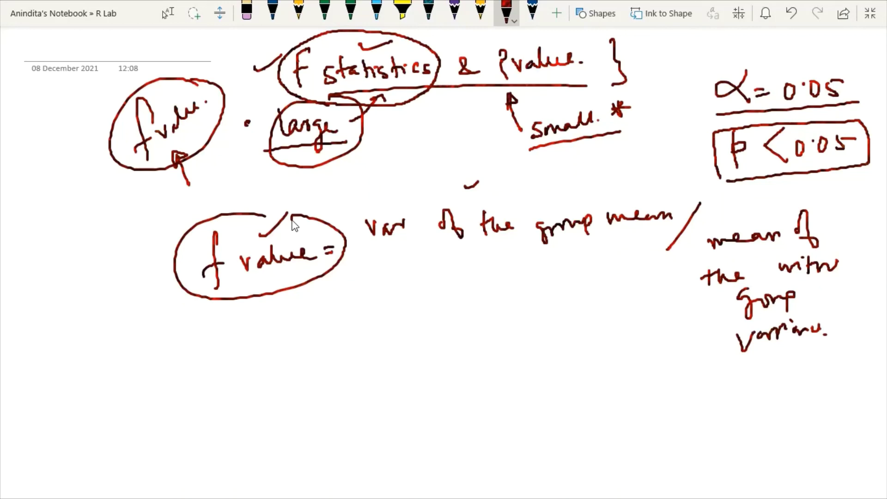
Switch to RStudio and highlight the F-statistic and p-value line in the i_fit_log summary output.
click(595, 477)
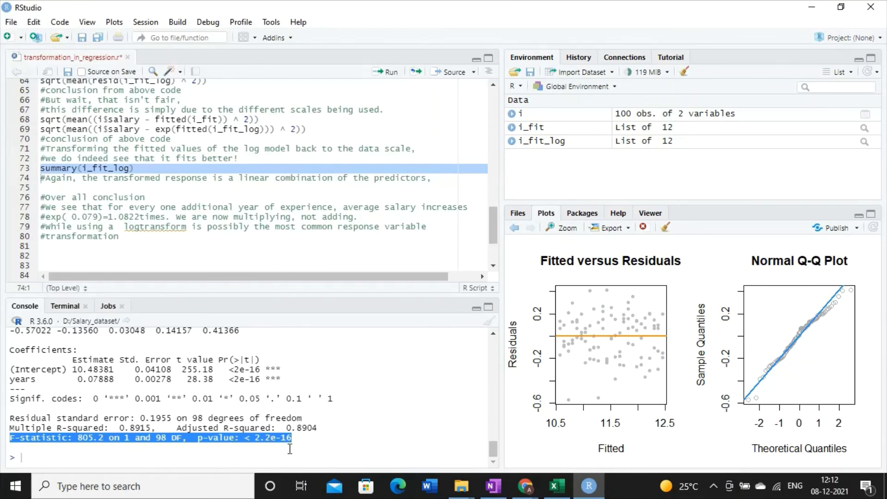
triple_click(279, 438)
click(279, 438)
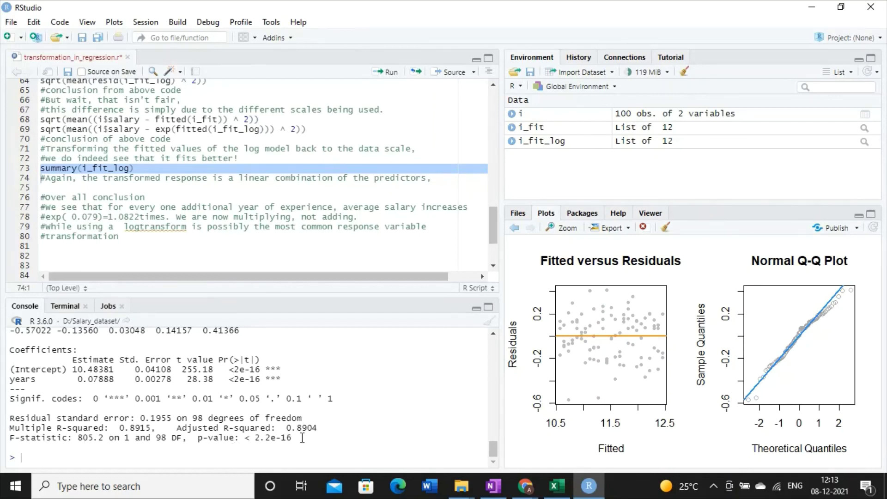
drag(301, 438, 18, 440)
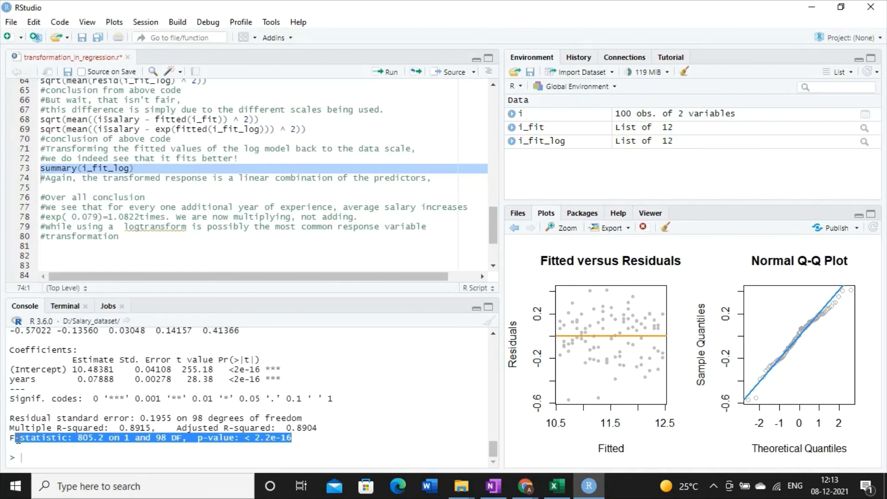
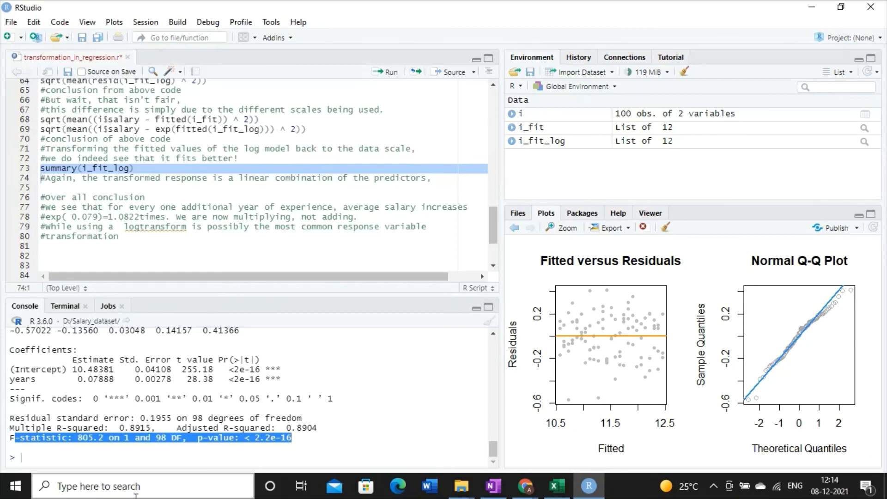
Review the earlier i_fit summary in the console output and compare its F-statistic and p-value with those of i_fit_log.
scroll(494, 359, up, 10)
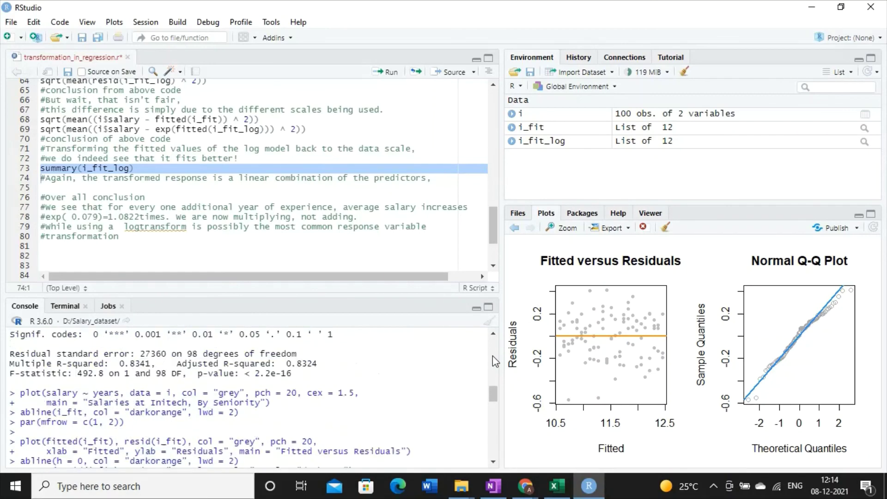
scroll(493, 356, up, 5)
scroll(492, 413, down, 10)
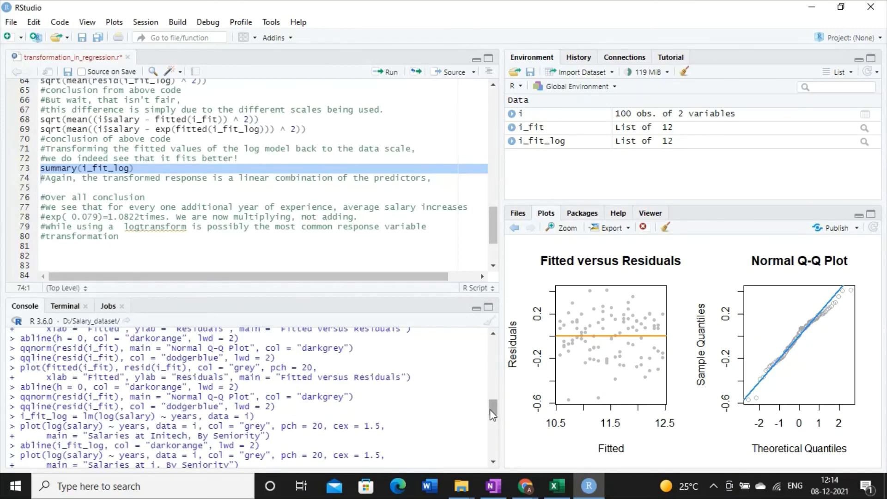
drag(493, 414, 491, 445)
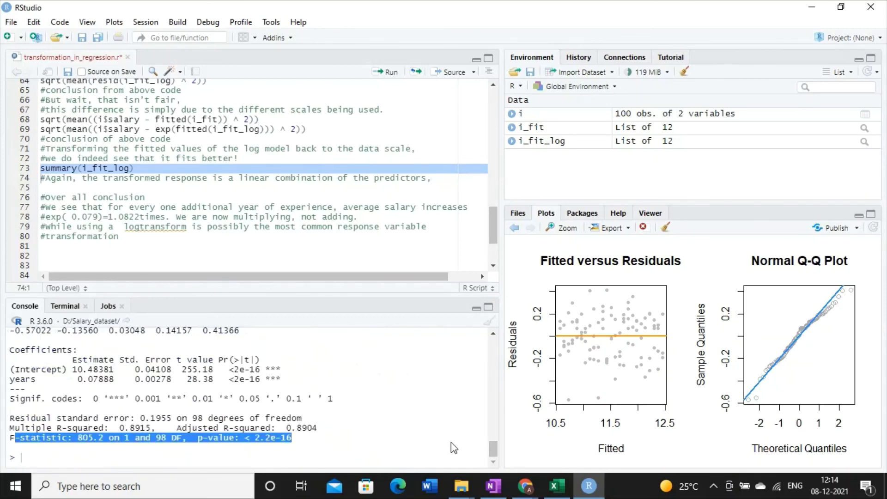
click(143, 440)
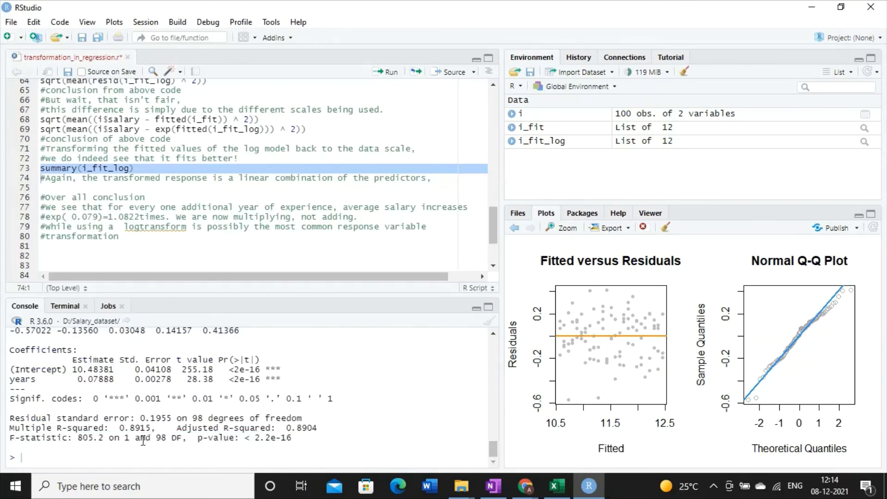
double_click(42, 435)
click(41, 434)
triple_click(235, 439)
click(235, 439)
Run the first script line to reload salary.csv into the data frame i.
scroll(489, 103, up, 15)
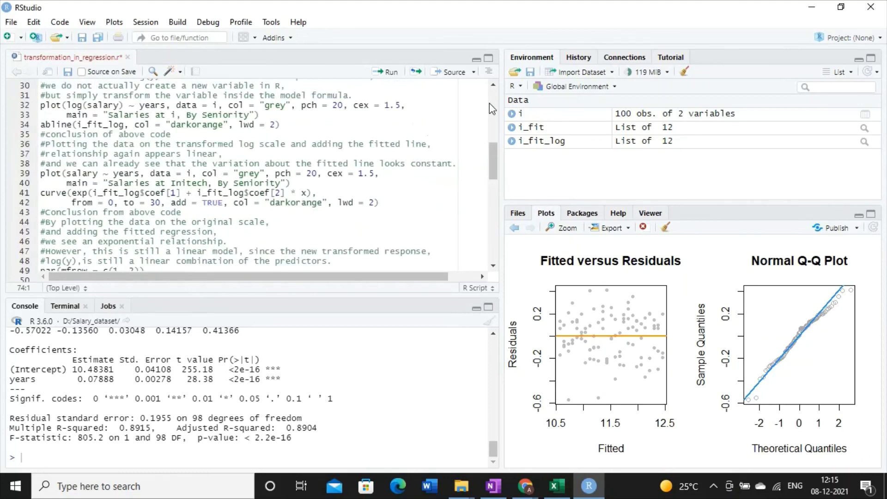
click(367, 177)
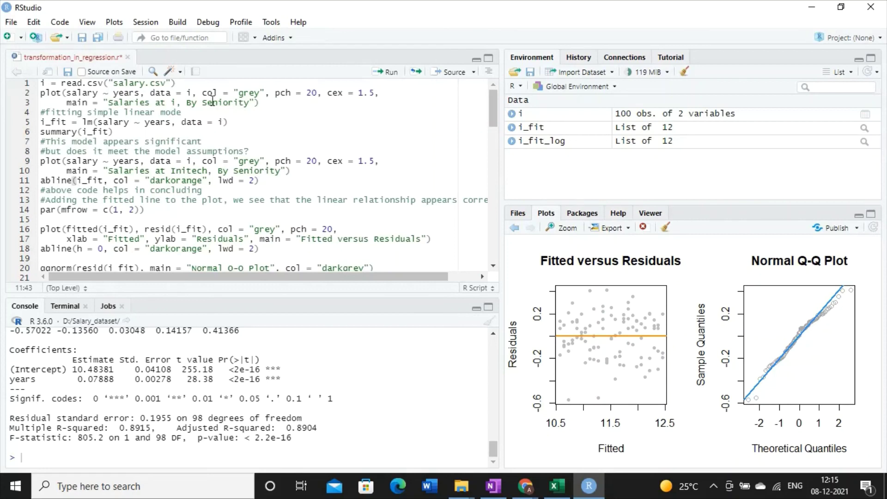
click(151, 83)
triple_click(150, 84)
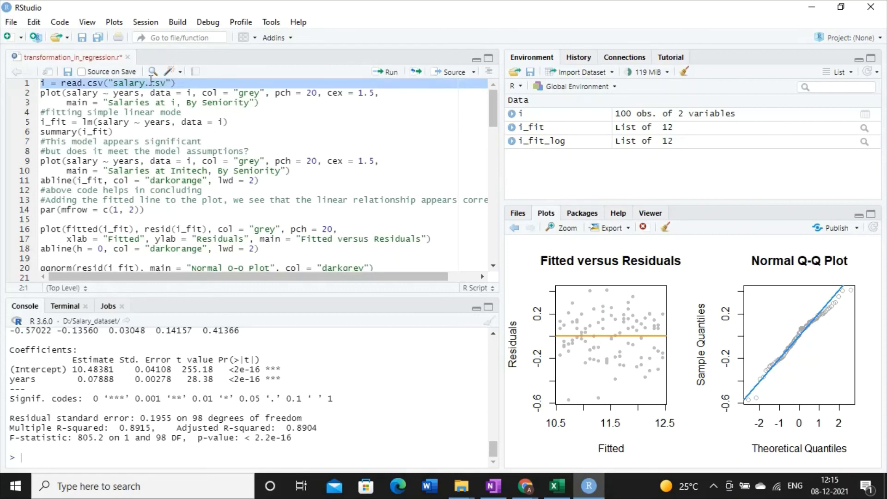
double_click(208, 112)
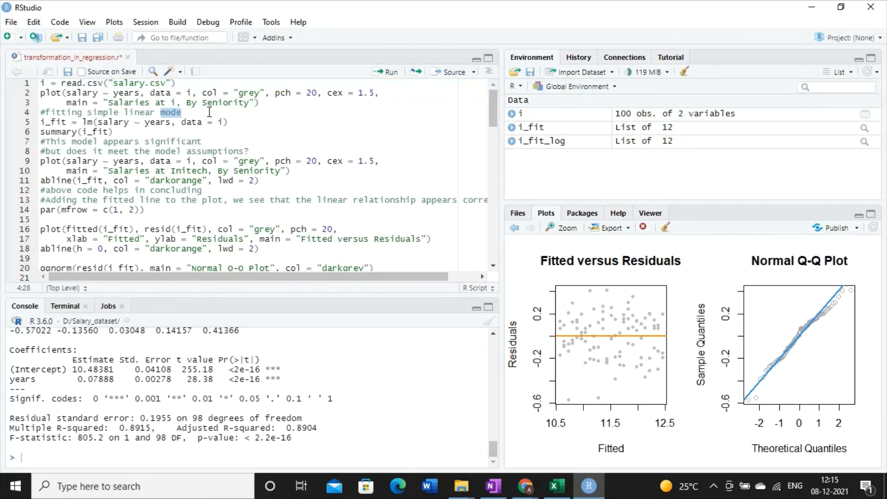
triple_click(136, 85)
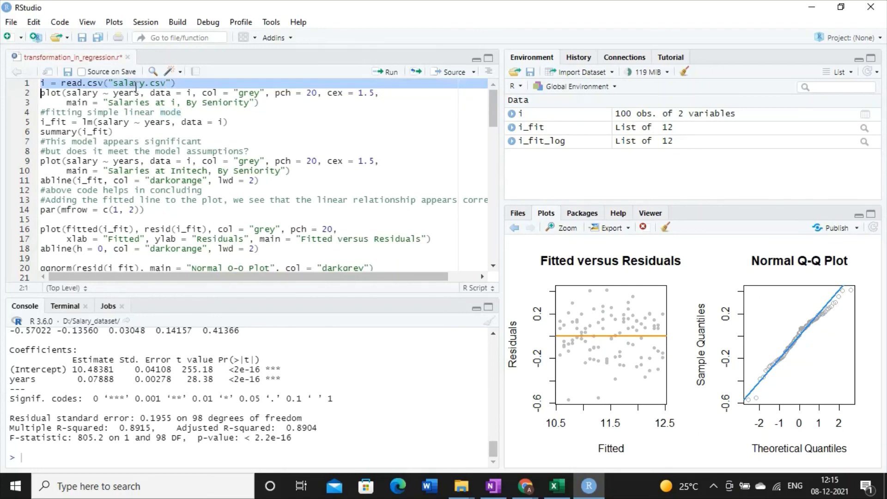
click(380, 74)
Run the plot call on script lines 2–3 to draw the "Salaries at i, By Seniority" scatterplot of salary against years.
click(48, 96)
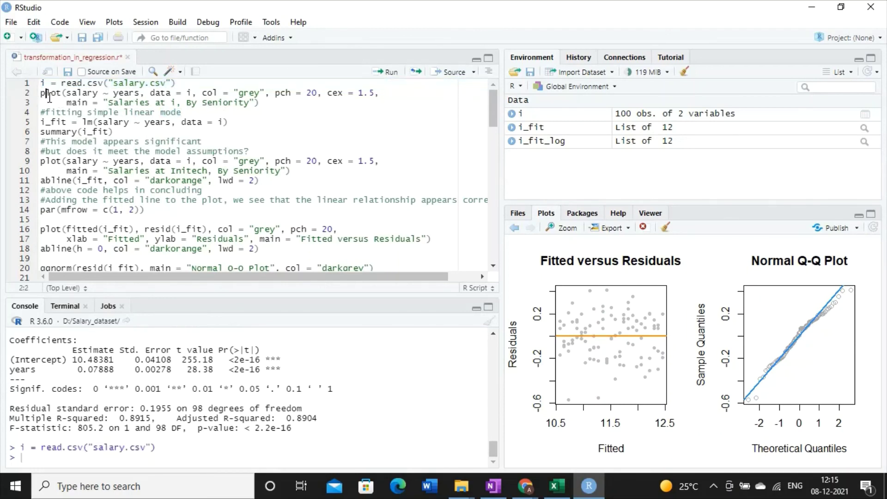
click(40, 94)
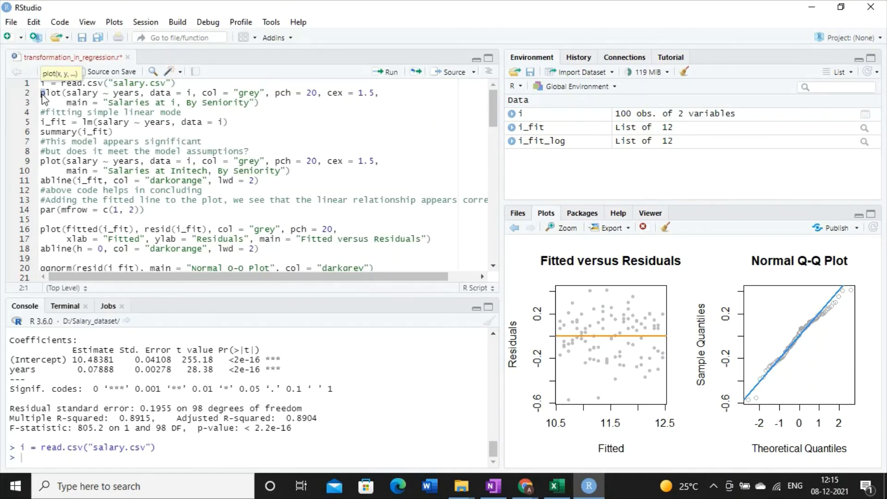
drag(42, 93, 279, 103)
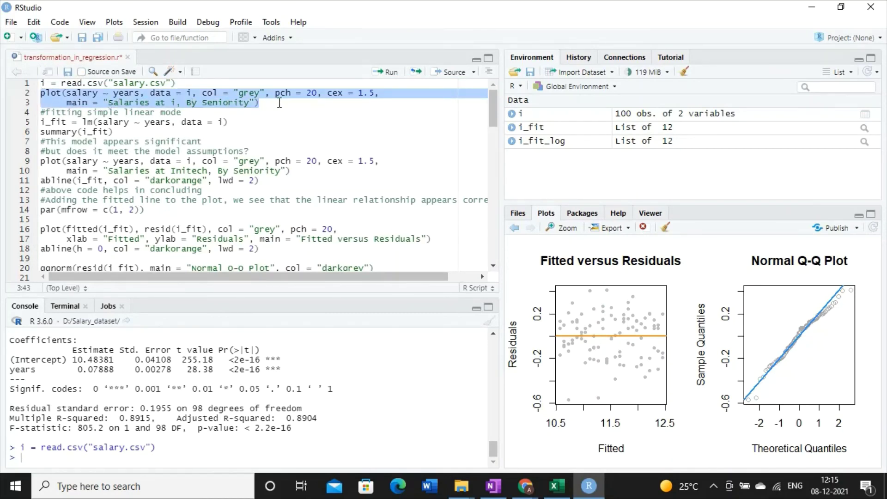
click(383, 73)
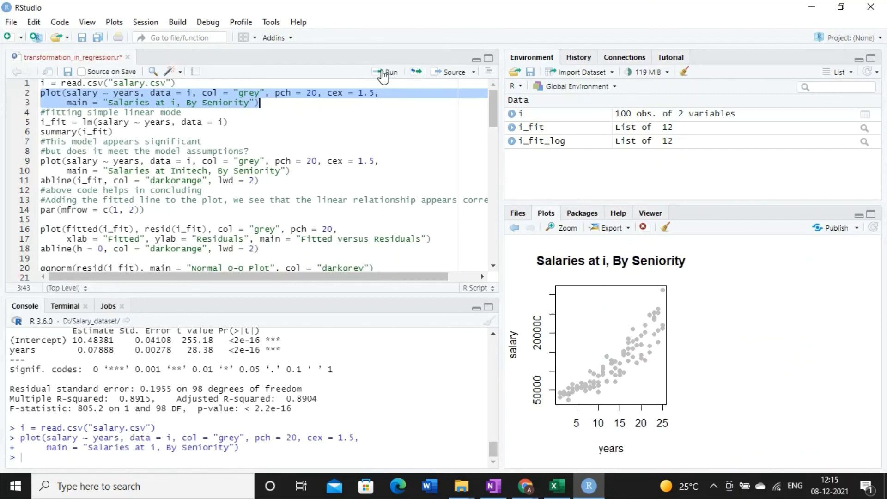
Run the script lines that fit the simple linear model i_fit of salary on years and print its summary.
click(129, 123)
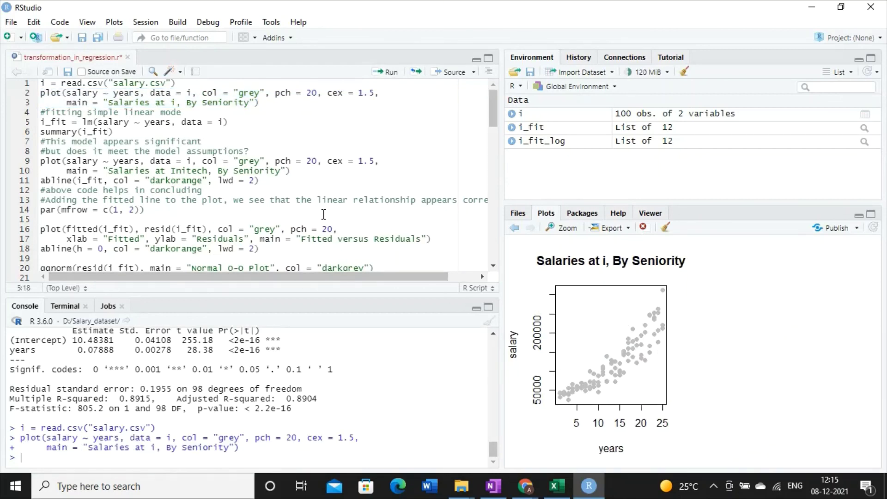
click(47, 123)
drag(41, 123, 241, 124)
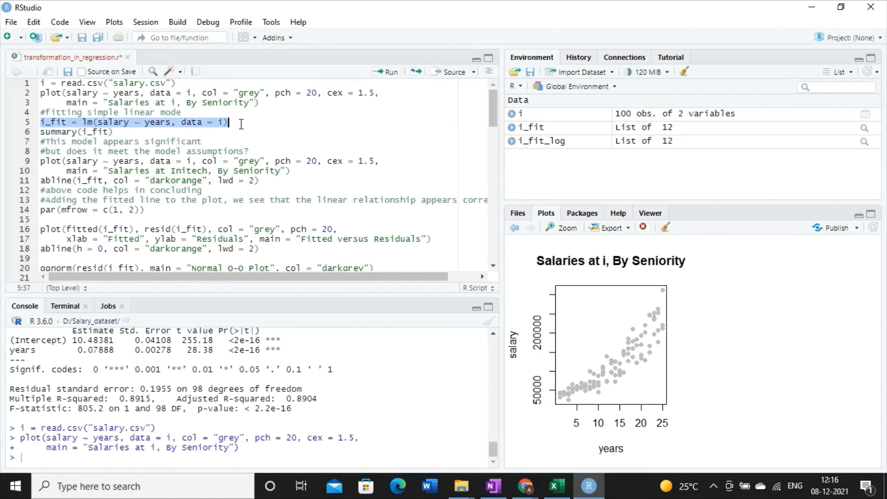
click(389, 74)
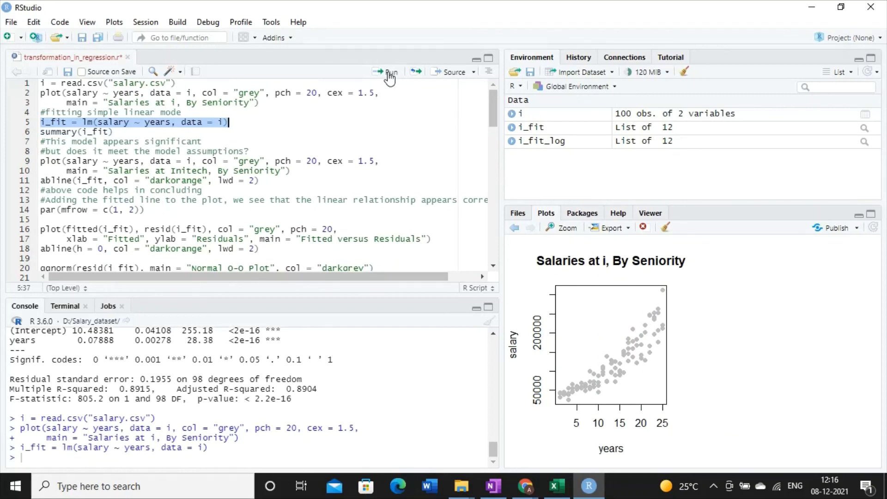
triple_click(89, 132)
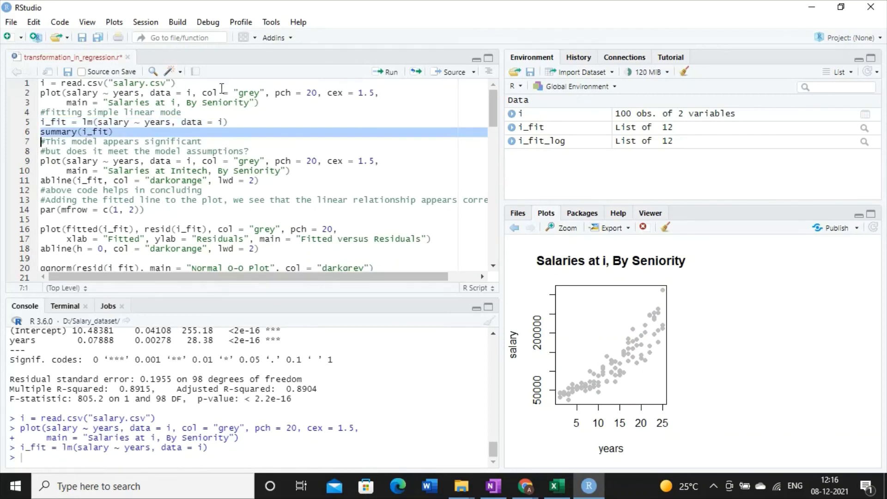
click(391, 75)
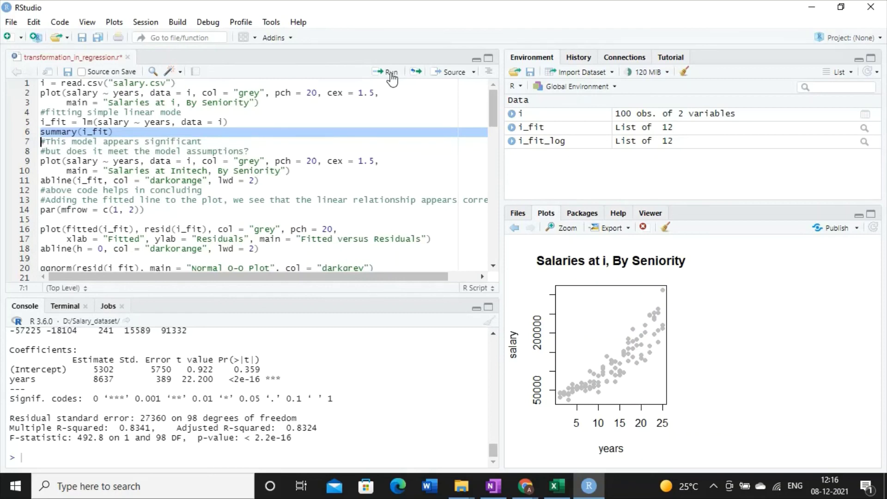
Run script lines 9–11 to plot "Salaries at Initech, By Seniority" with the i_fit line in dark orange.
click(277, 161)
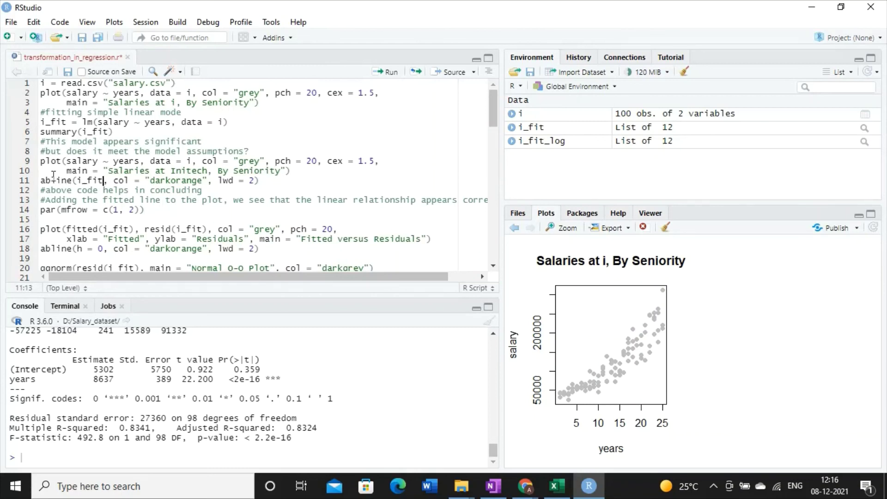
click(41, 162)
drag(41, 162, 260, 181)
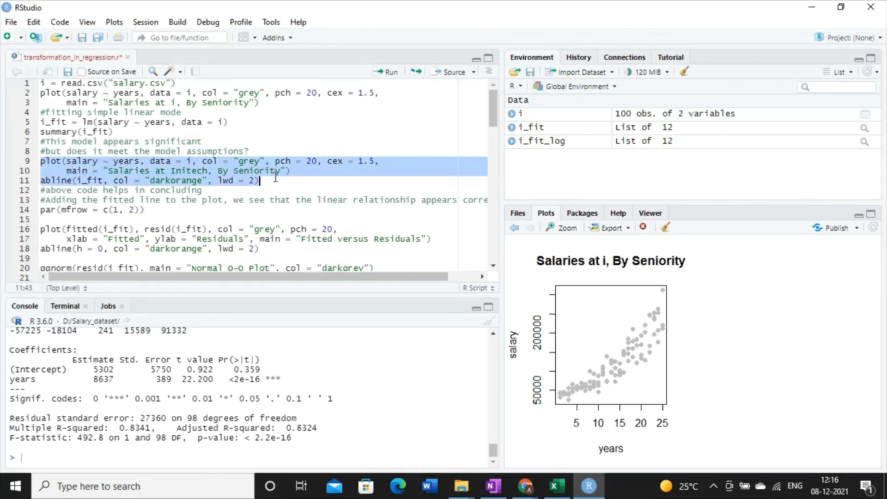
click(391, 72)
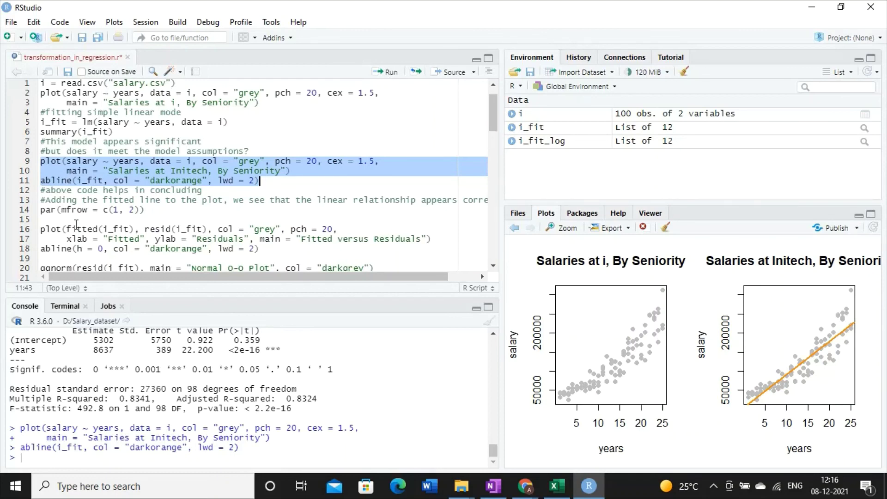
Run script lines 14–18 to set a 1-by-2 plot layout and draw i_fit's fitted versus residuals plot with a zero line.
drag(41, 210, 274, 251)
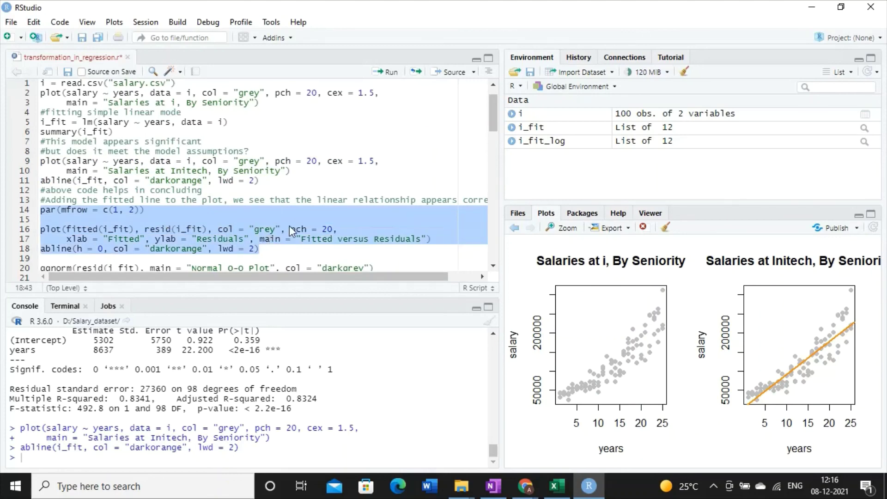
click(384, 74)
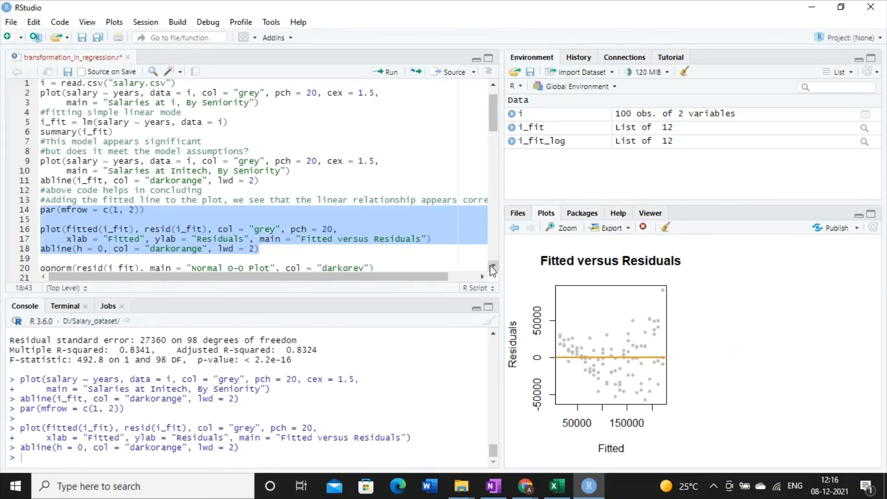
Run script lines 20–21 to draw the Normal Q-Q Plot of i_fit residuals in dark grey with a dodgerblue reference line.
scroll(491, 270, down, 2)
click(322, 224)
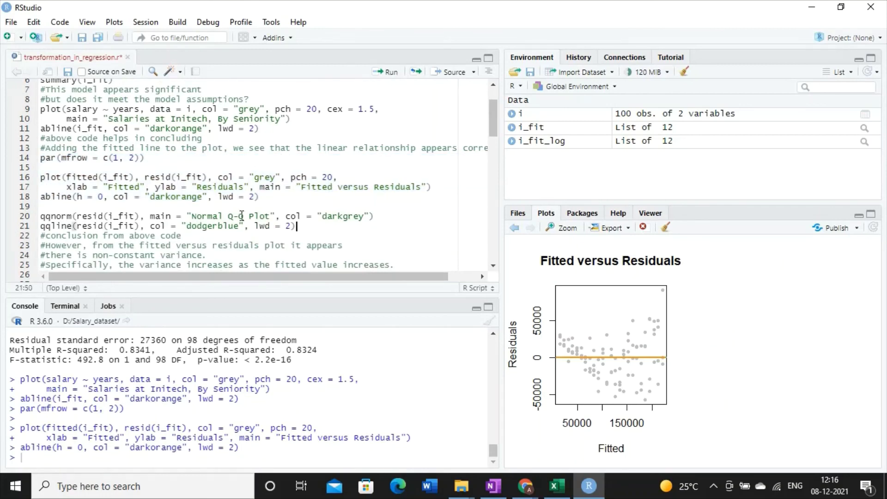
click(41, 217)
drag(42, 217, 387, 220)
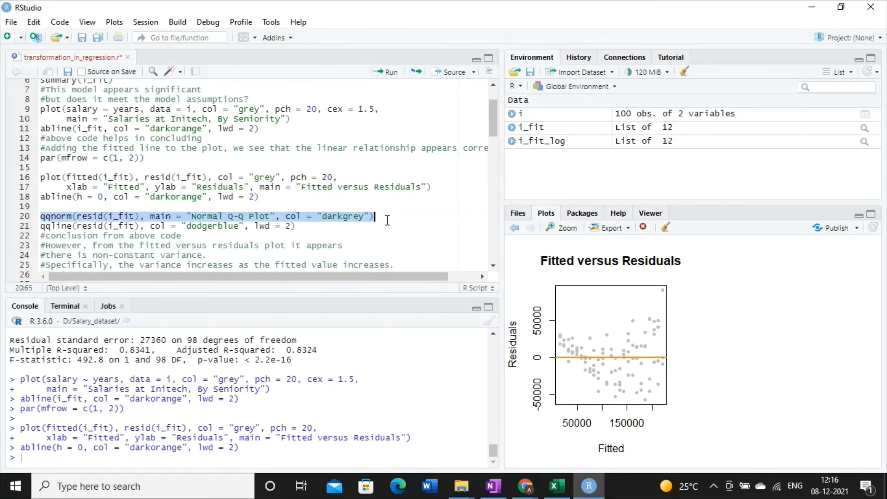
click(389, 72)
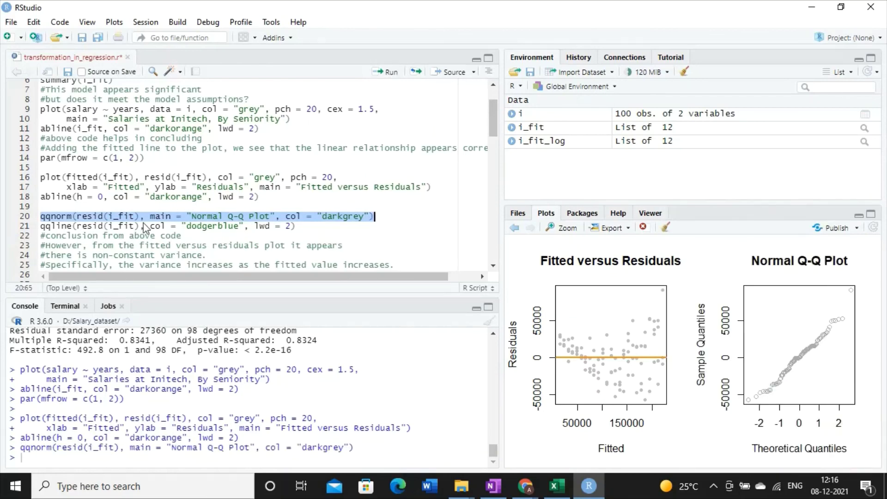
triple_click(147, 226)
click(389, 73)
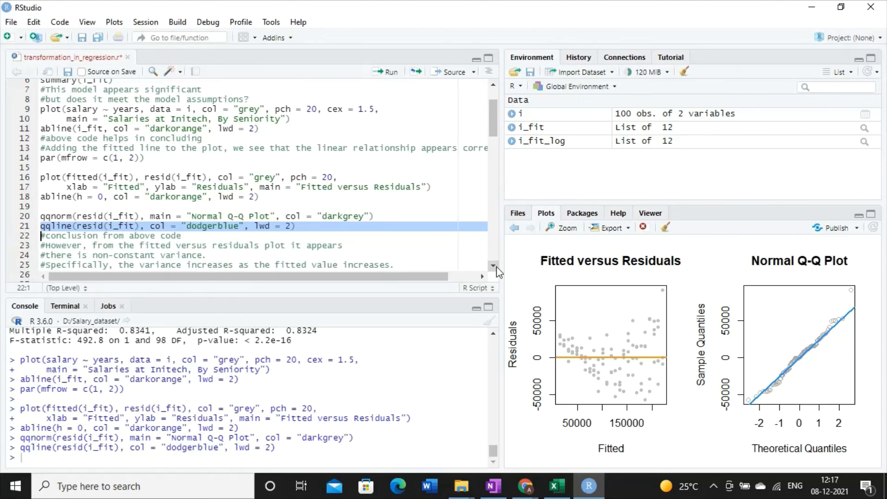
Highlight the log(salary) term on script line 27 and run the line to fit i_fit_log as log(salary) on years.
scroll(498, 272, down, 3)
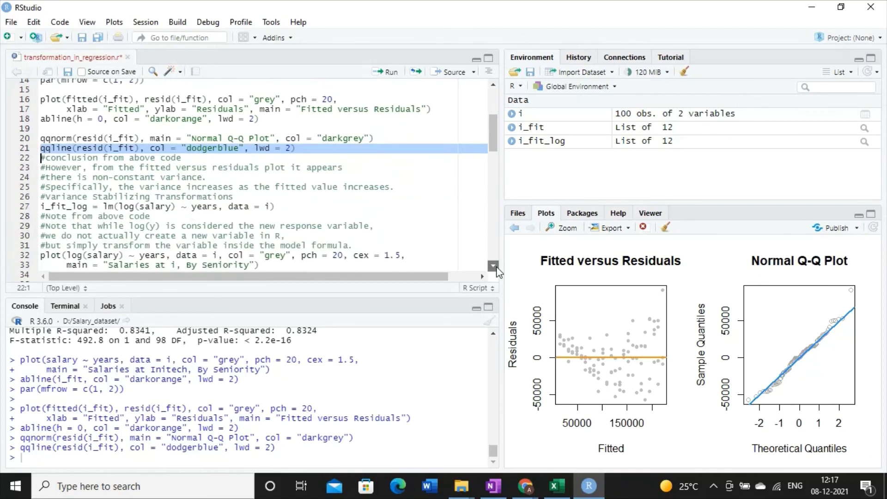
click(214, 207)
triple_click(214, 207)
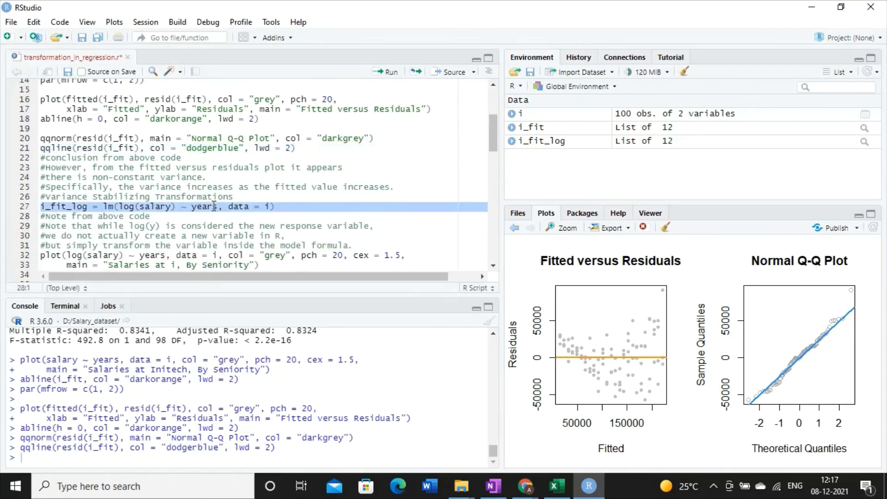
shift+click(112, 207)
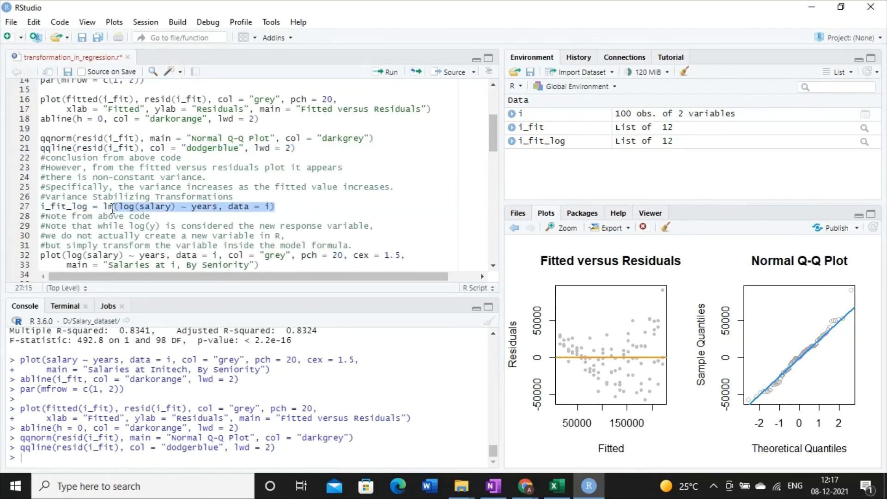
click(113, 206)
drag(174, 207, 140, 207)
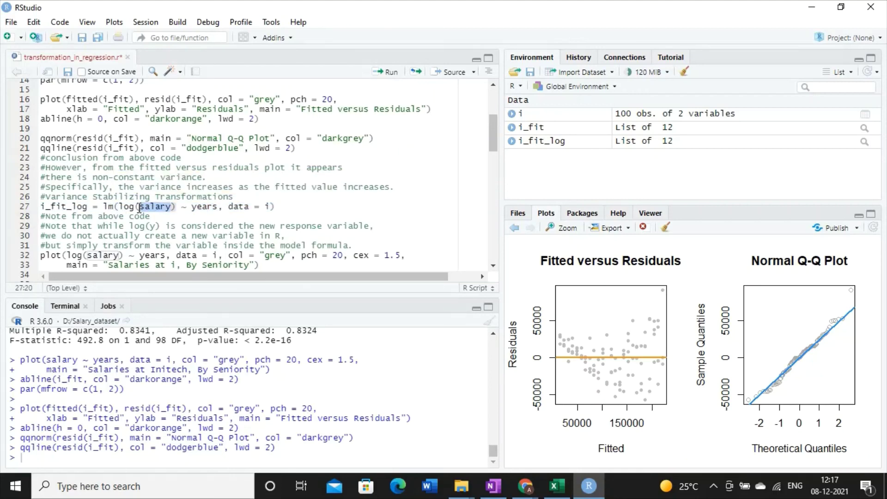
triple_click(140, 206)
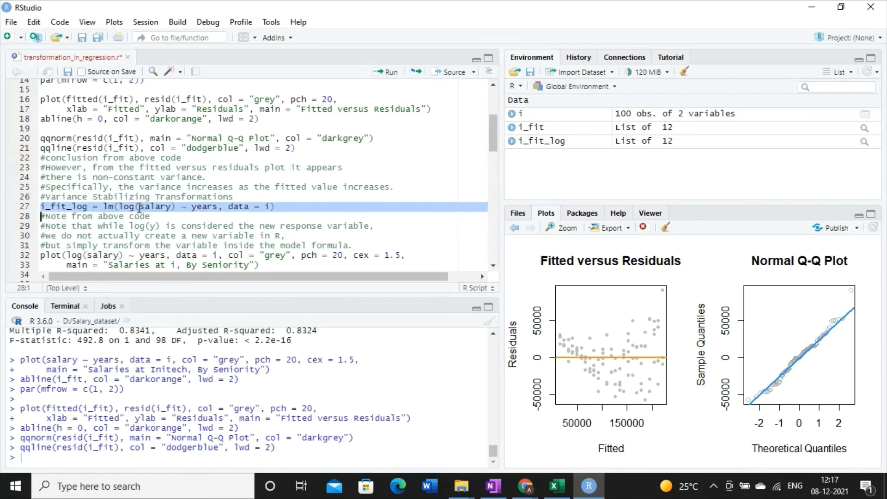
click(390, 73)
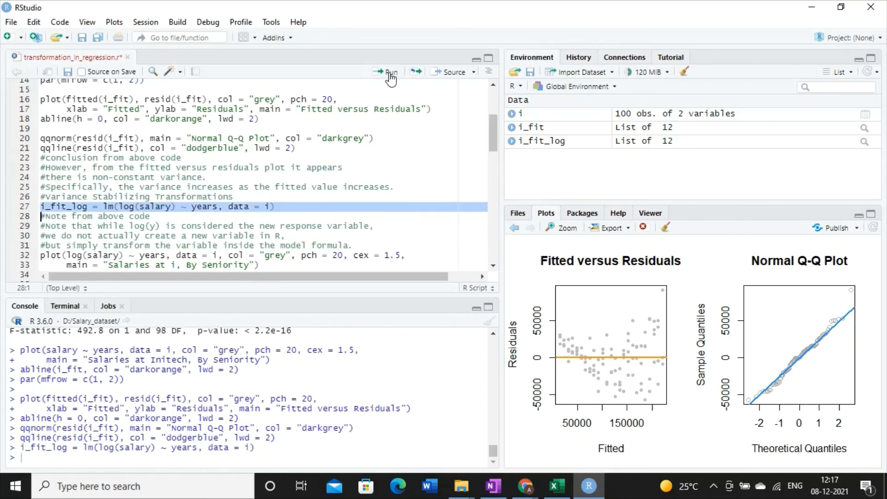
Run script lines 32–34 to plot log(salary) against years with the i_fit_log line in dark orange.
click(494, 267)
scroll(494, 267, down, 2)
click(134, 193)
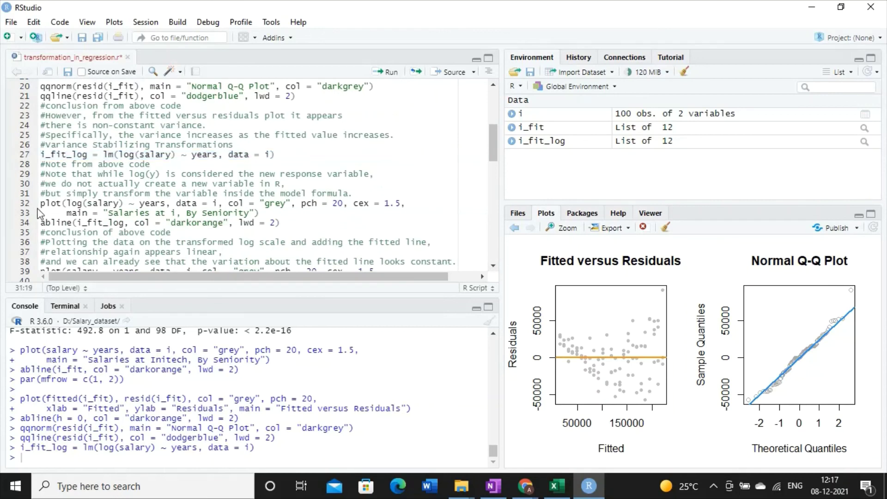
mouse_move(39, 207)
mouse_down()
mouse_move(298, 215)
mouse_move(295, 222)
mouse_up()
click(399, 72)
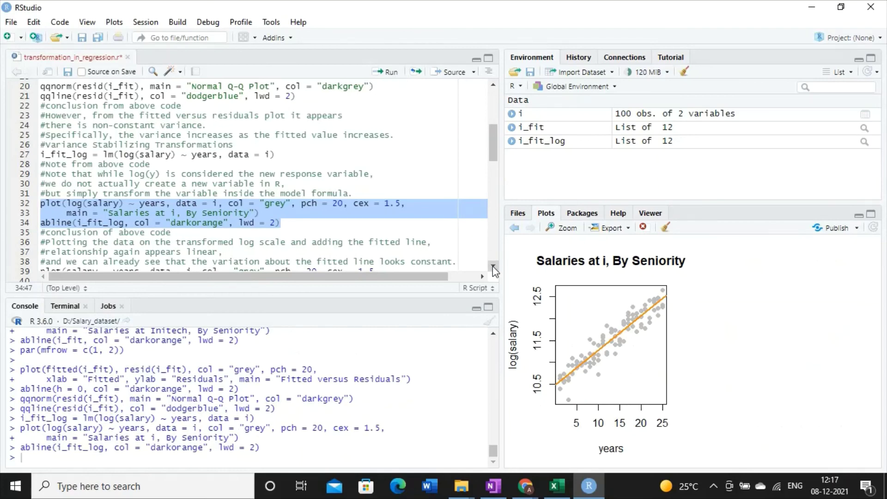
Run script lines 39–42 to plot salary against years with the exponentiated i_fit_log curve, and highlight the conclusion comments on lines 43–48.
scroll(493, 266, down, 4)
drag(39, 167, 391, 196)
click(389, 74)
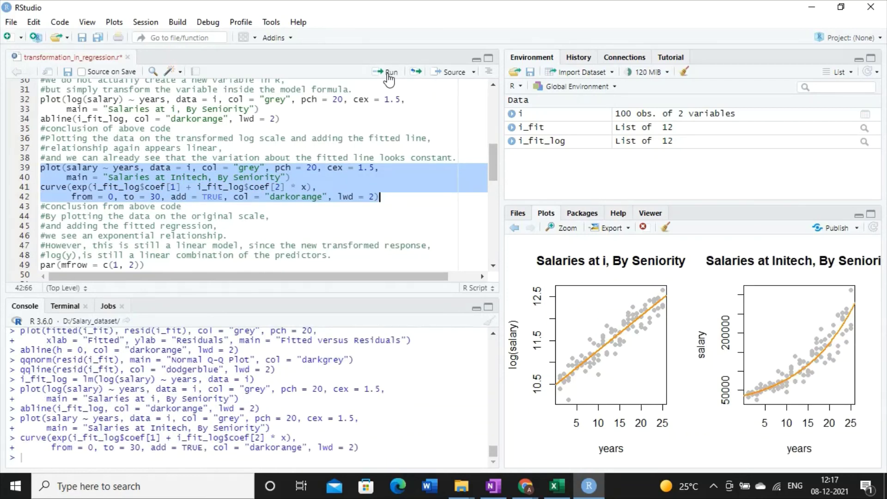
scroll(494, 270, down, 1)
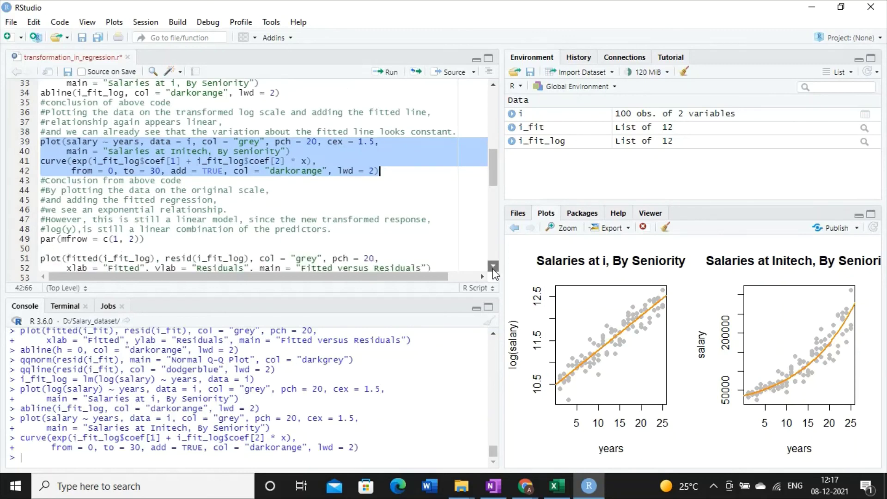
click(371, 220)
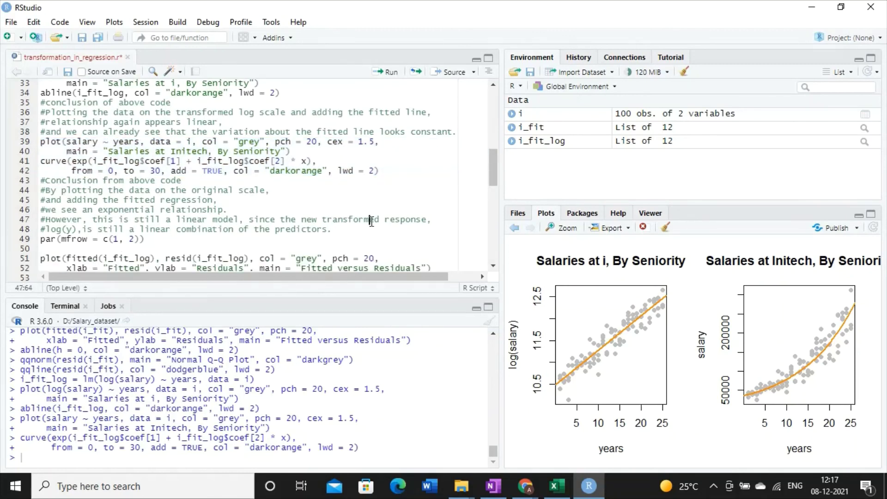
drag(332, 230, 47, 180)
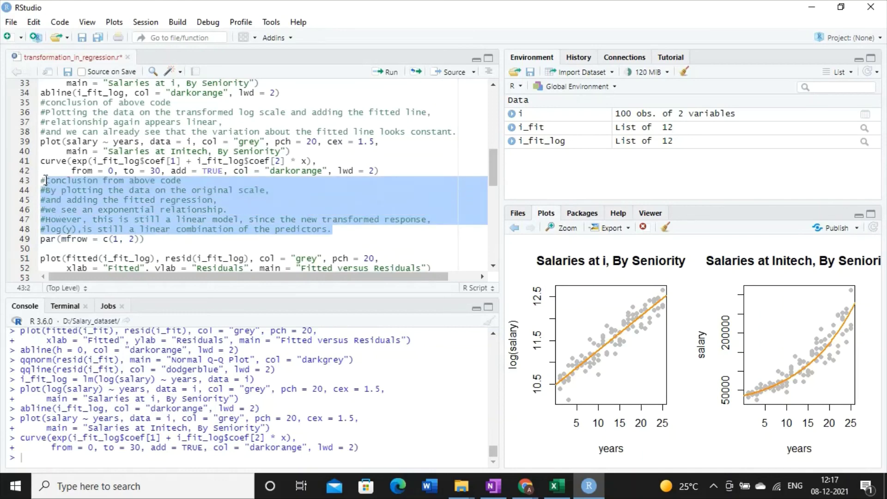
click(97, 190)
Run script lines 49–53 to set a 1-by-2 layout and draw i_fit_log's fitted versus residuals plot with a zero line.
scroll(493, 266, down, 4)
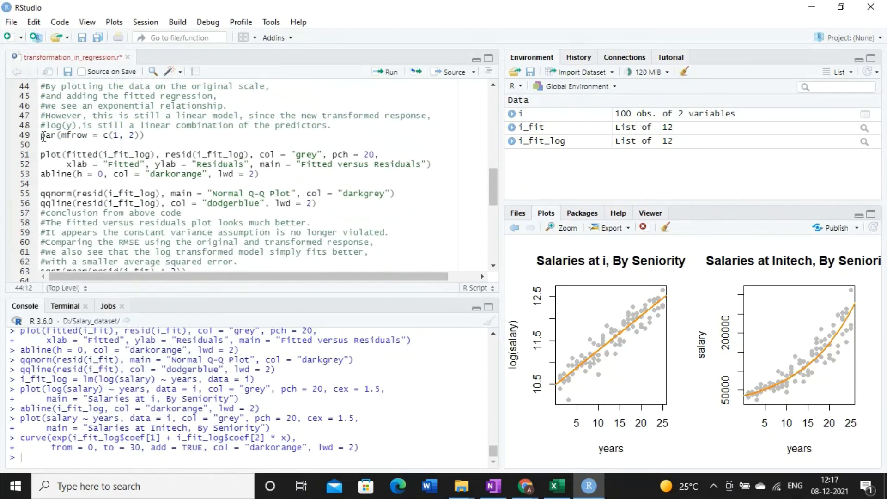
drag(41, 136, 287, 173)
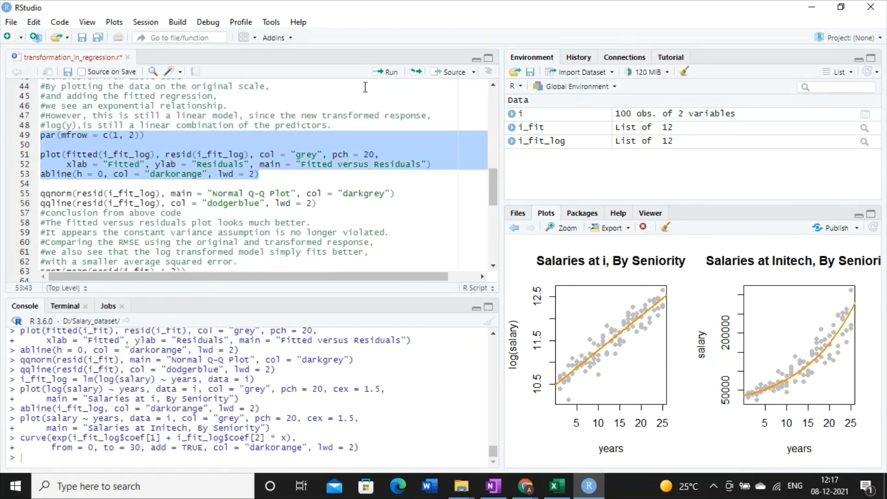
click(391, 72)
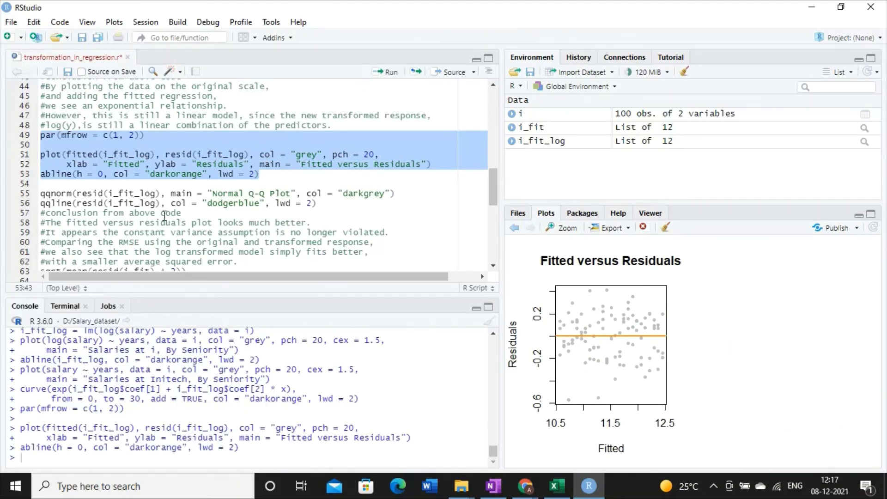
Run script lines 55–56 to draw the Normal Q-Q Plot of i_fit_log residuals with a dodgerblue reference line.
drag(41, 194, 401, 194)
click(391, 72)
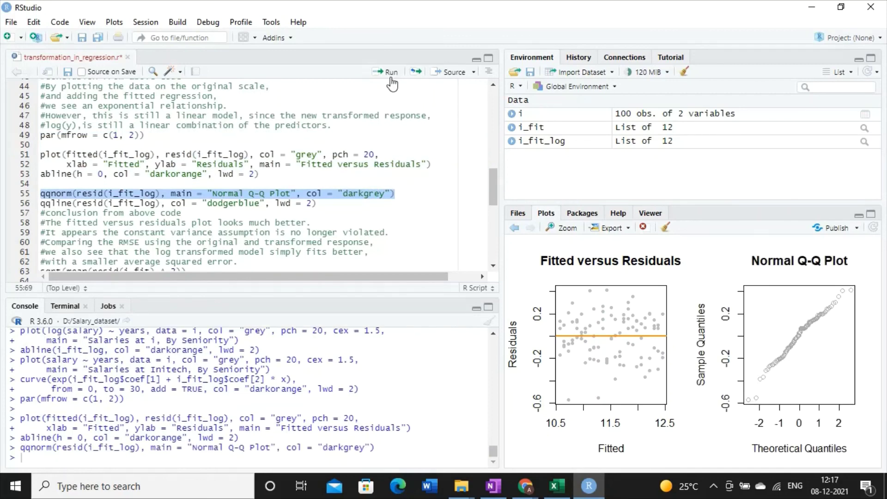
triple_click(204, 203)
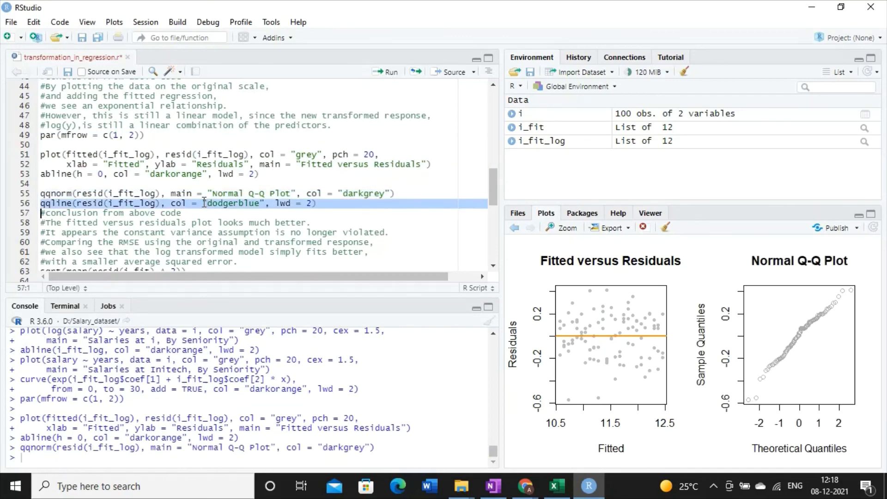
click(389, 72)
Run script lines 63 and 64 to compute the RMSE from the residuals of i_fit and i_fit_log.
scroll(496, 267, down, 3)
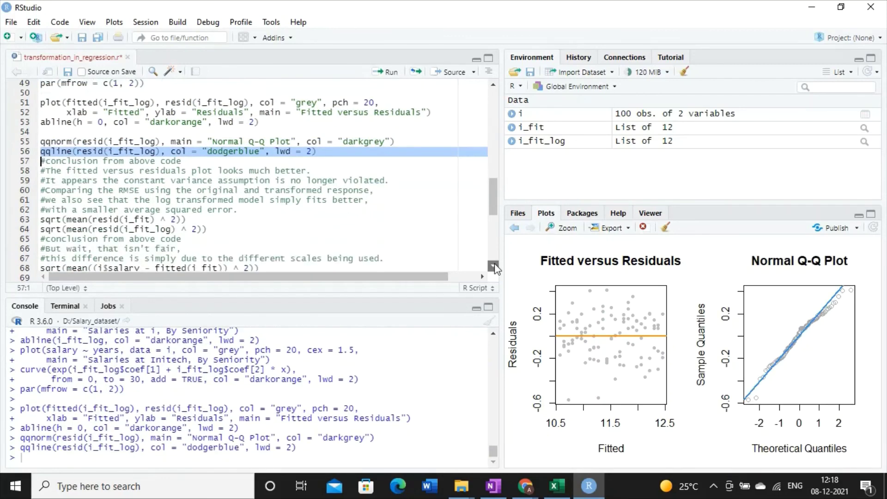
triple_click(157, 191)
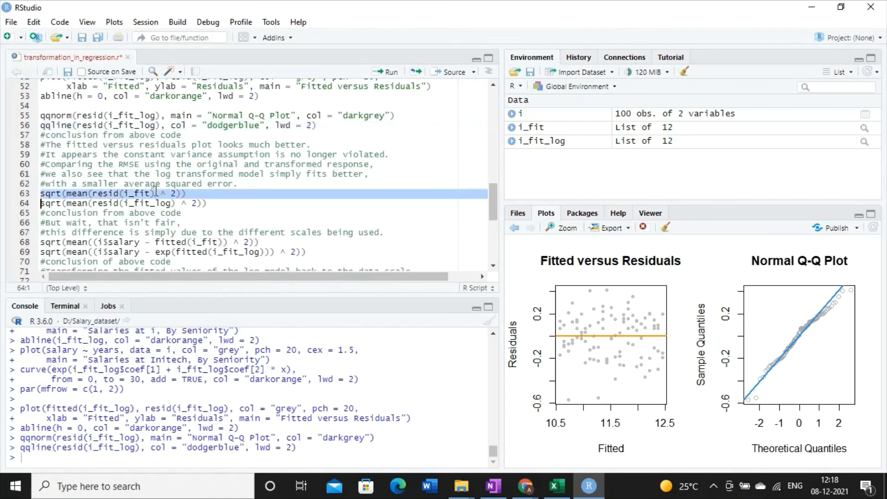
click(390, 73)
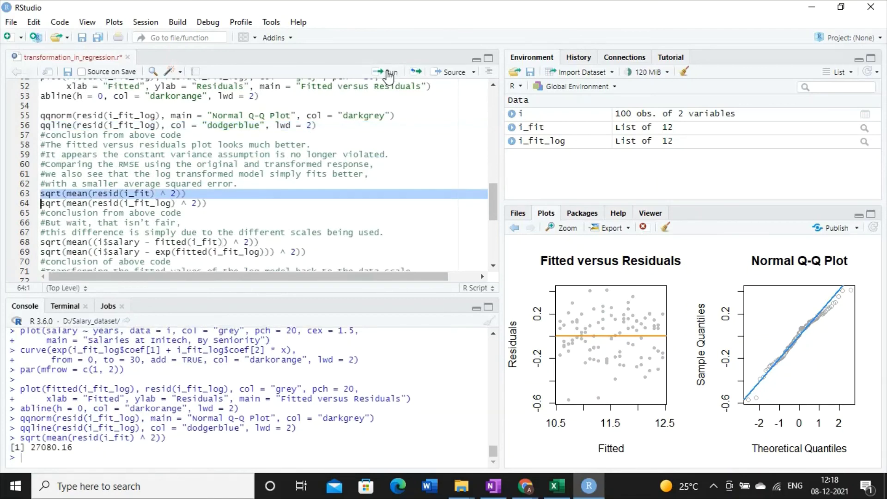
triple_click(159, 203)
click(390, 72)
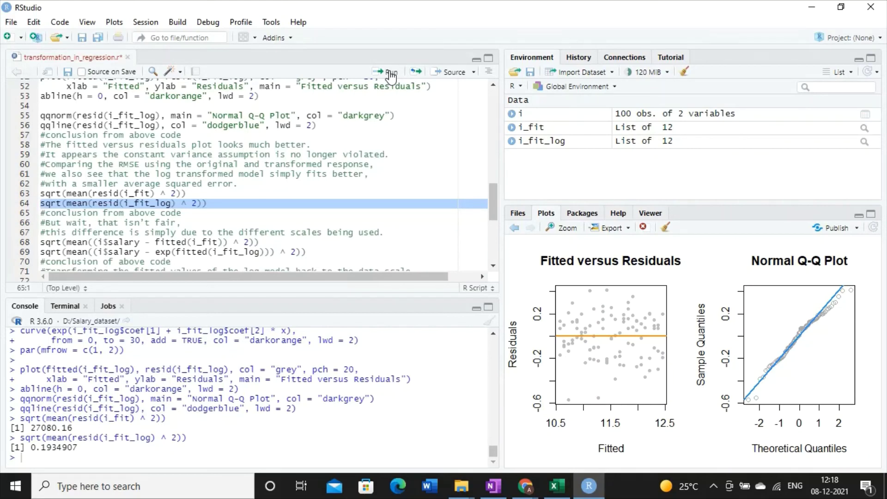
Run script lines 68 and 69 to compute both models' RMSE on the original salary scale, exponentiating the i_fit_log fitted values.
triple_click(107, 242)
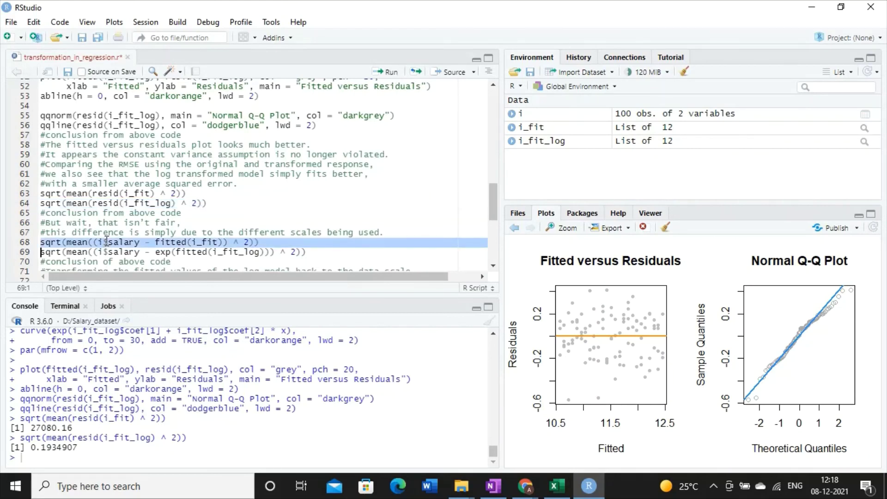
click(388, 72)
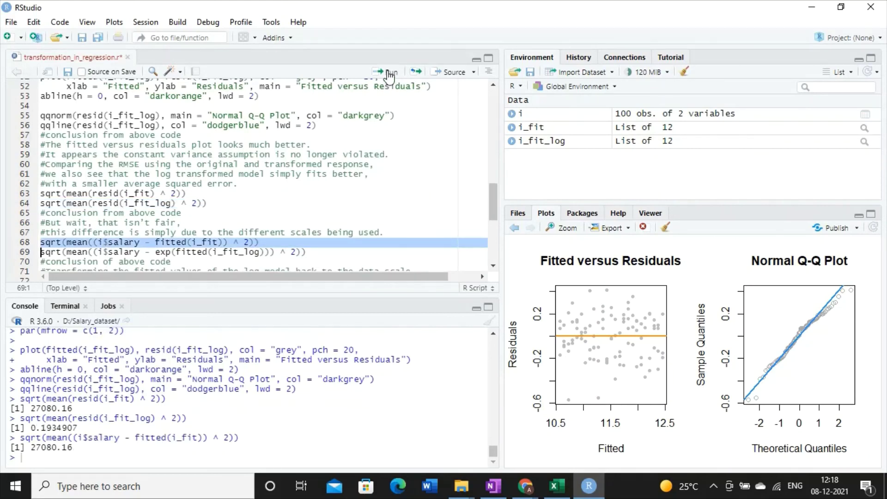
triple_click(217, 253)
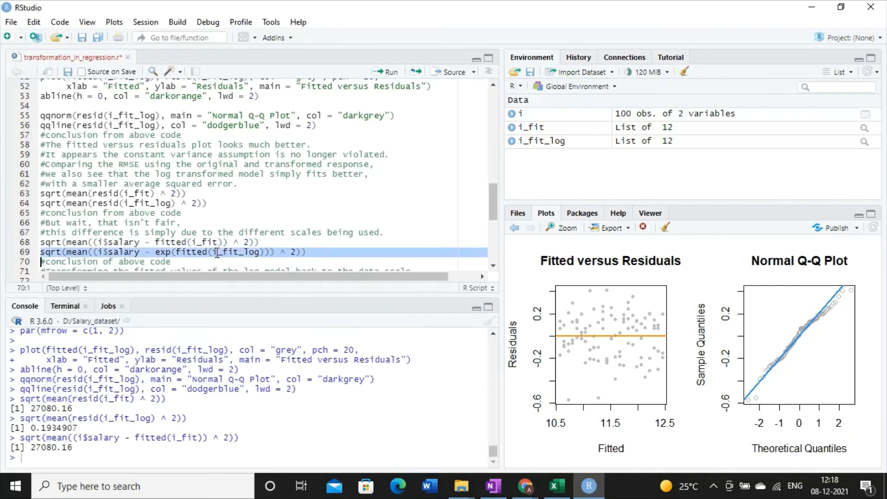
triple_click(217, 241)
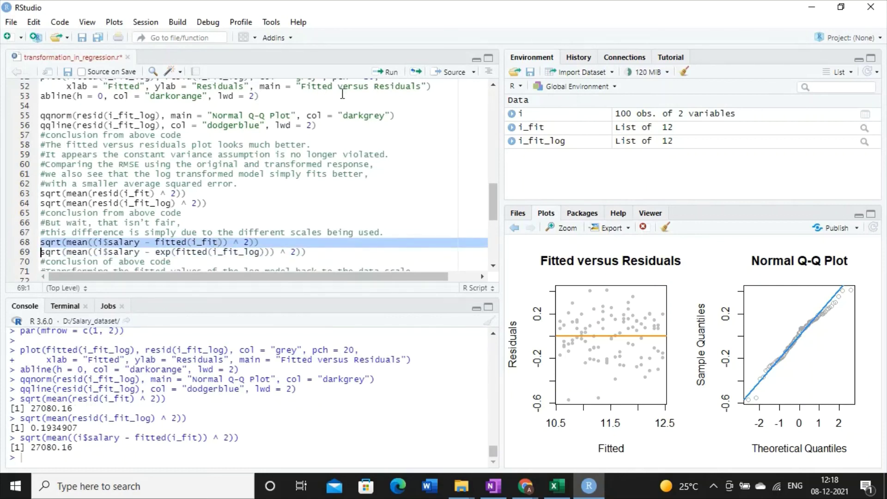
click(387, 72)
triple_click(231, 253)
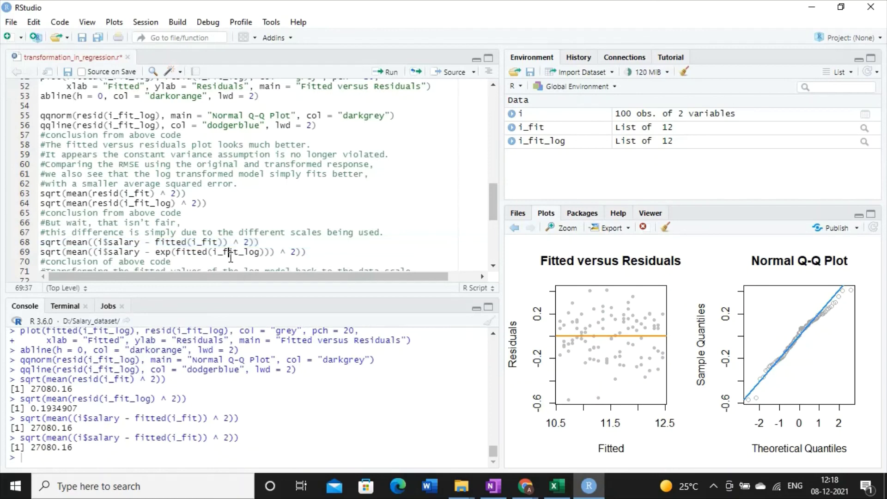
click(387, 72)
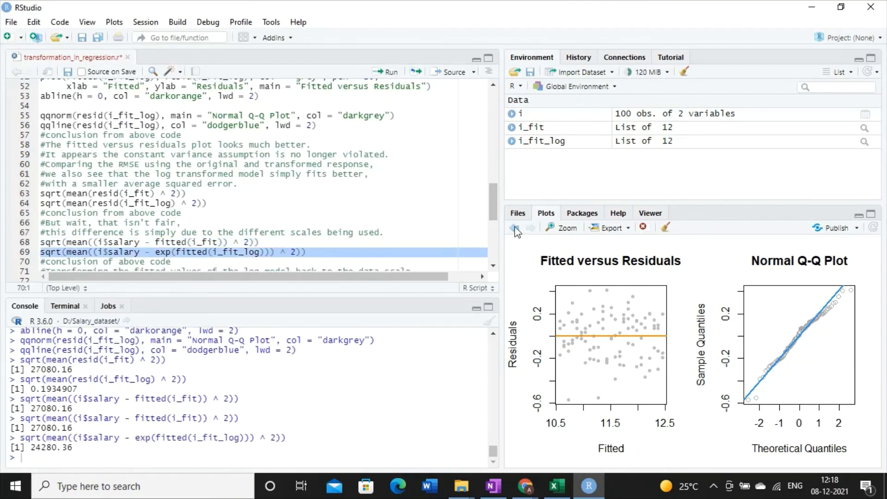
Run script line 73 to print the summary of the log-transformed model i_fit_log.
scroll(494, 270, down, 3)
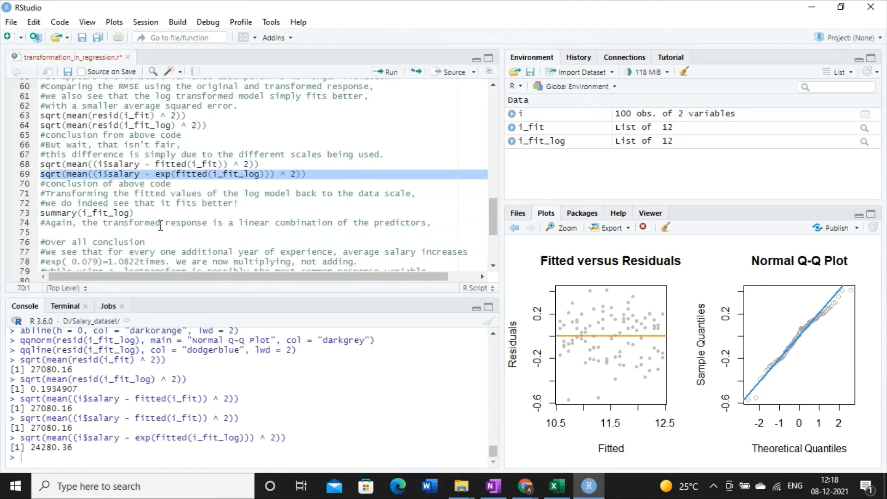
triple_click(118, 213)
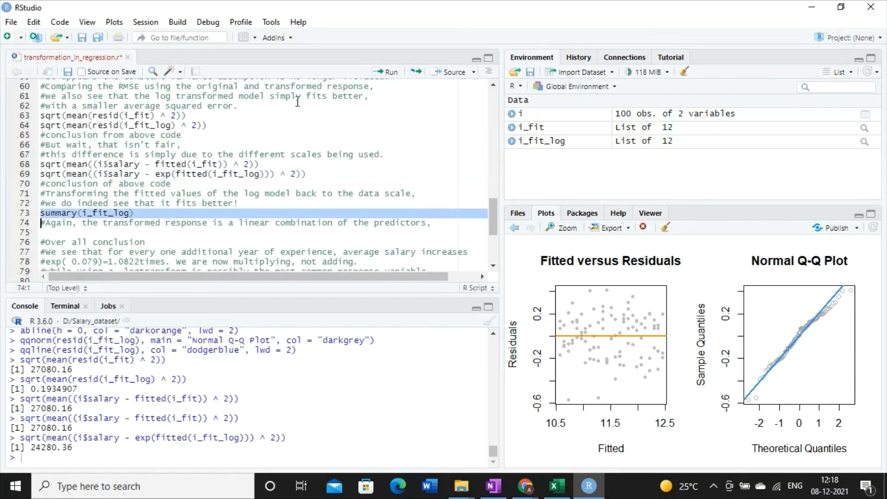
click(388, 74)
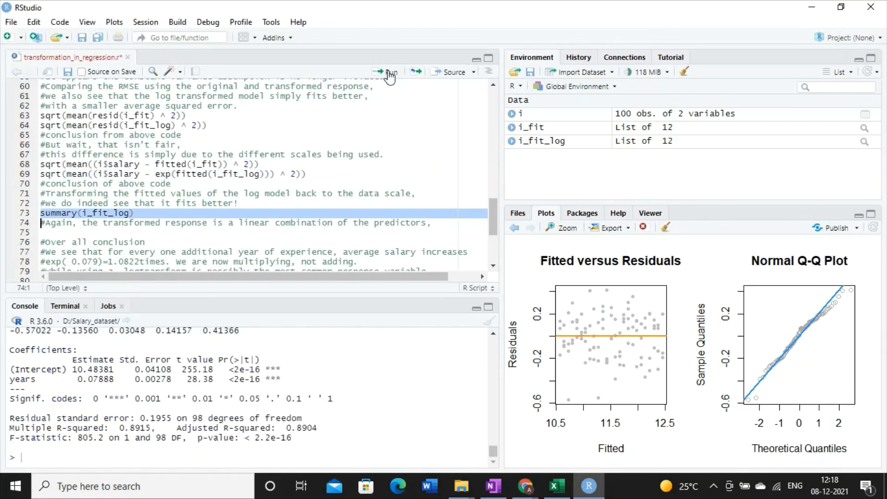